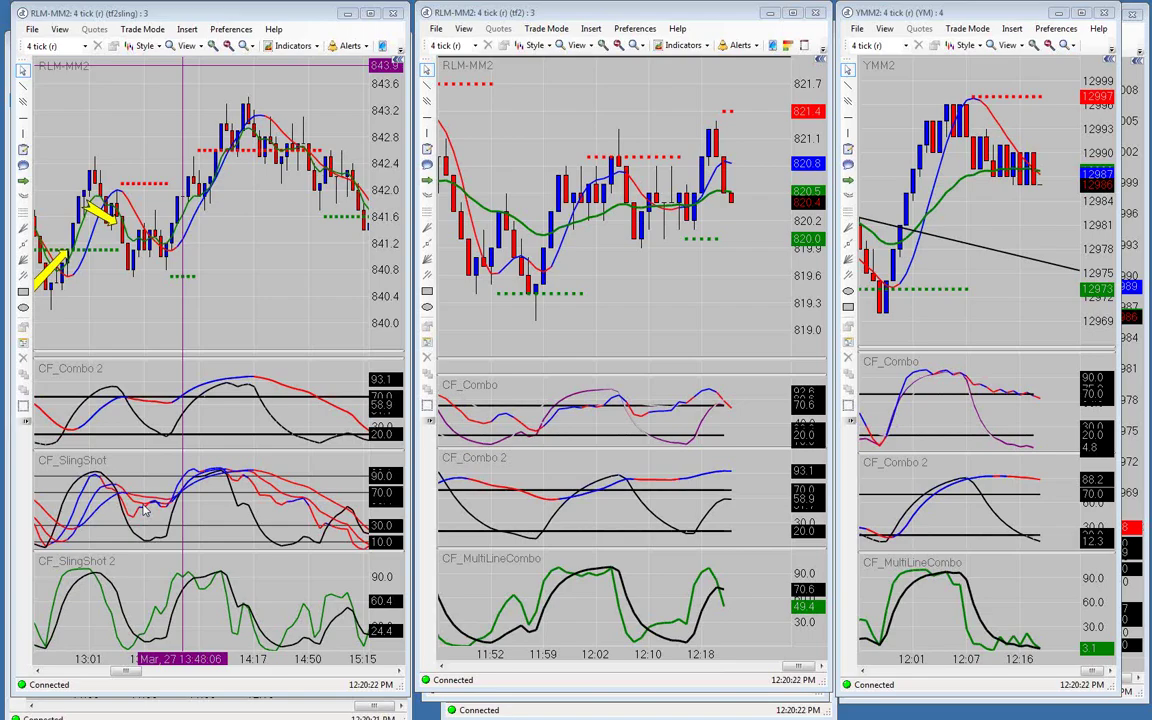
pyautogui.rightClick(577, 577)
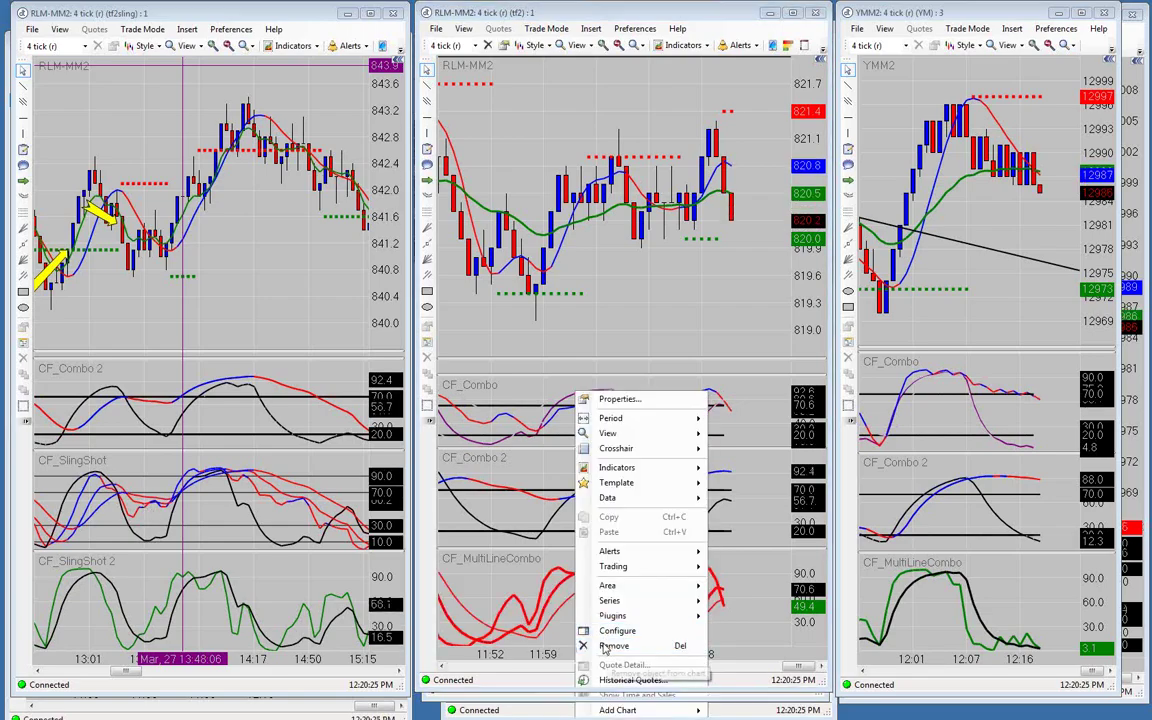
pyautogui.click(630, 680)
pyautogui.click(658, 384)
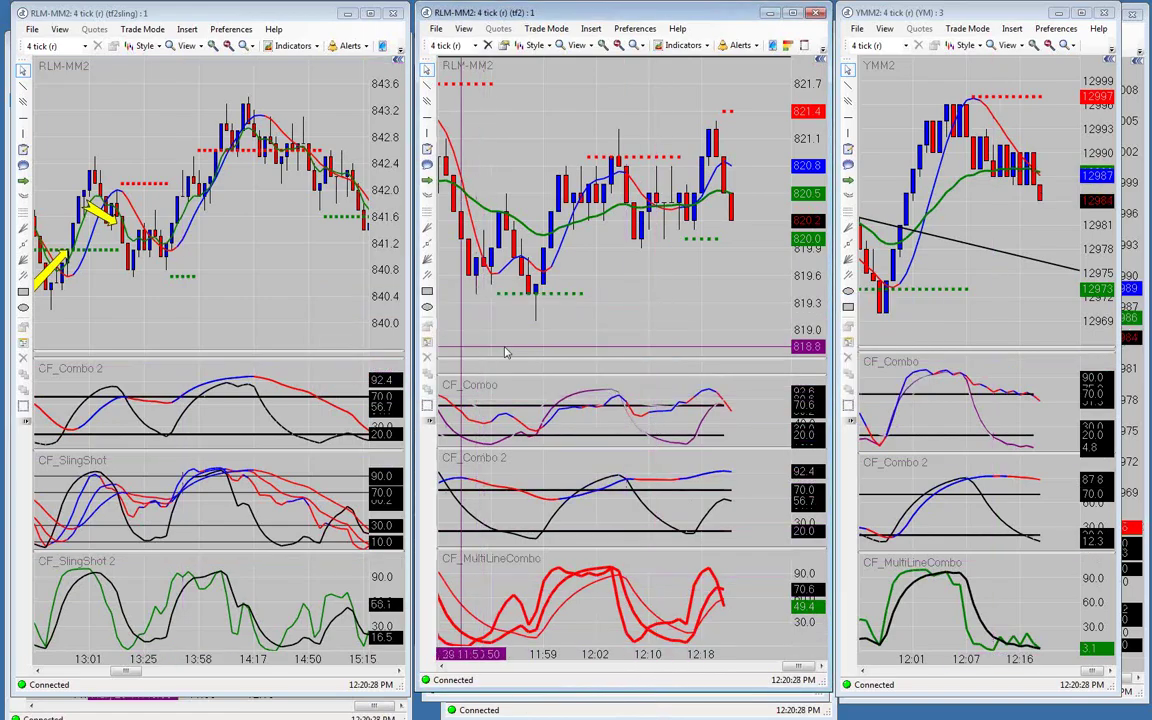
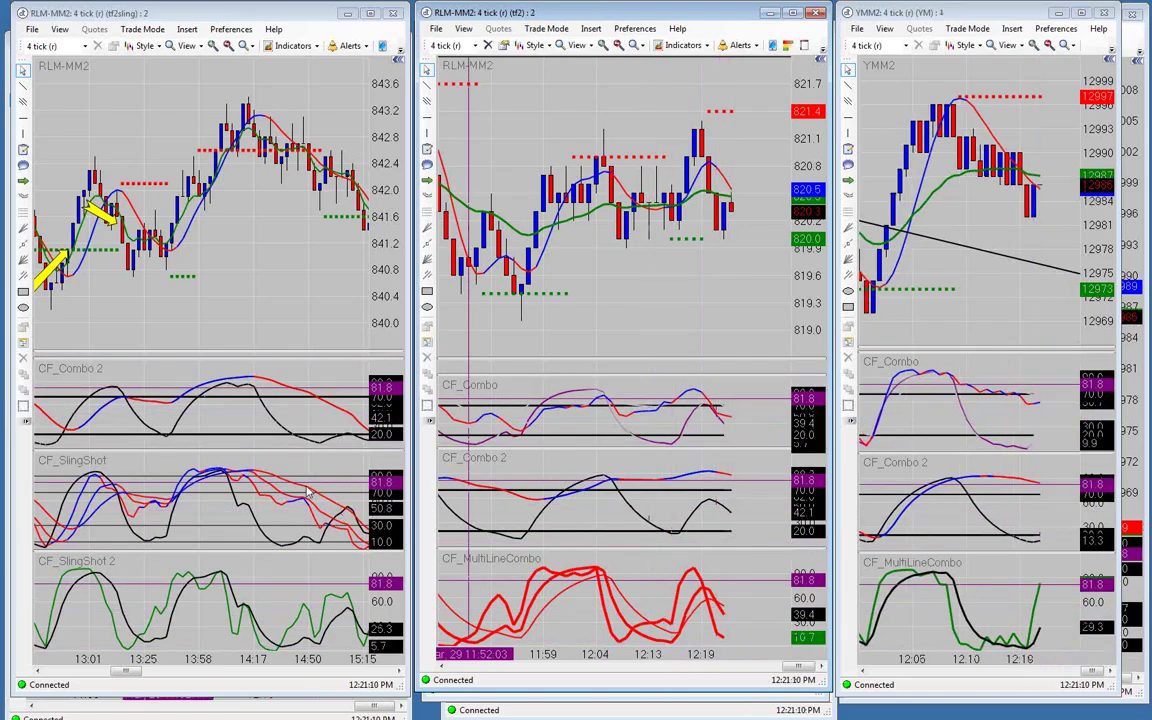
# Move the YMM2 Depth of Market window fully into view over the YM chart, and close it.
pyautogui.click(1103, 62)
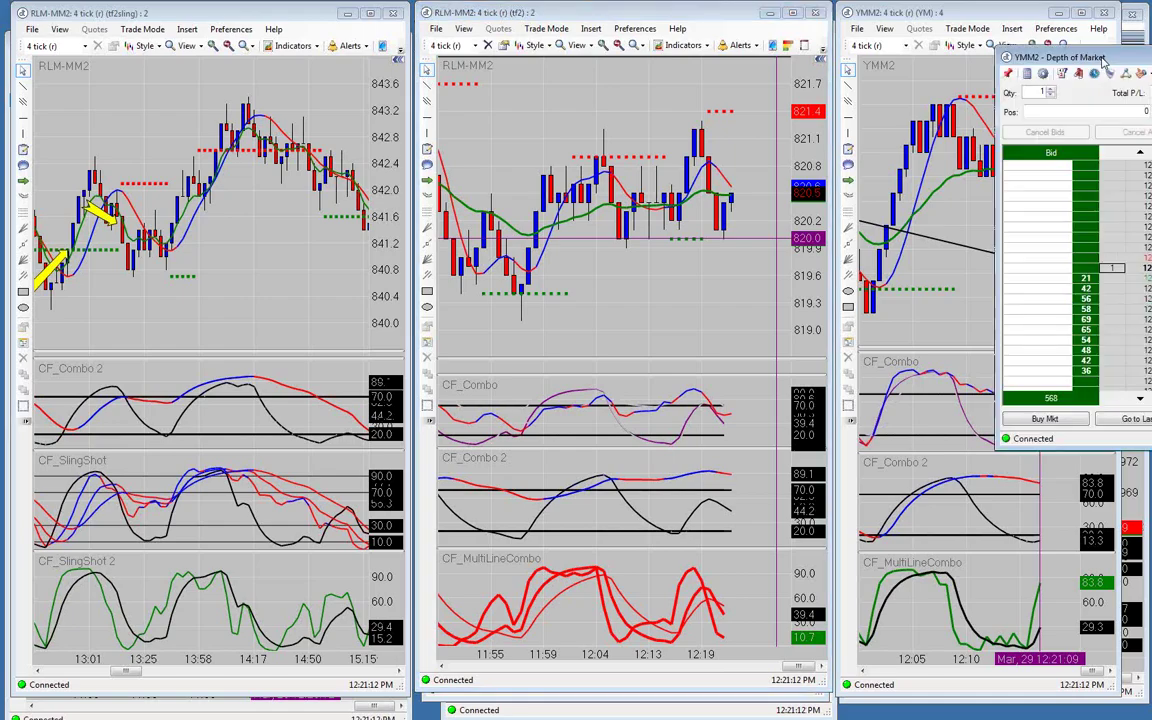
pyautogui.moveTo(1103, 62); pyautogui.dragTo(893, 64)
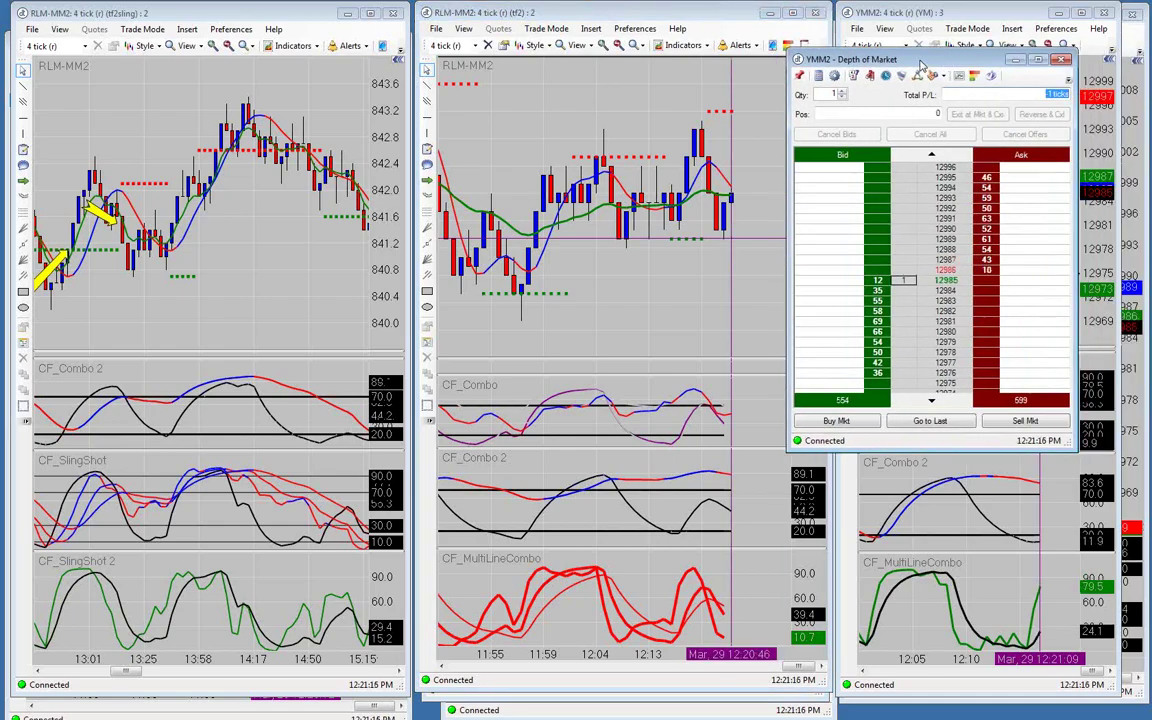
pyautogui.click(1062, 59)
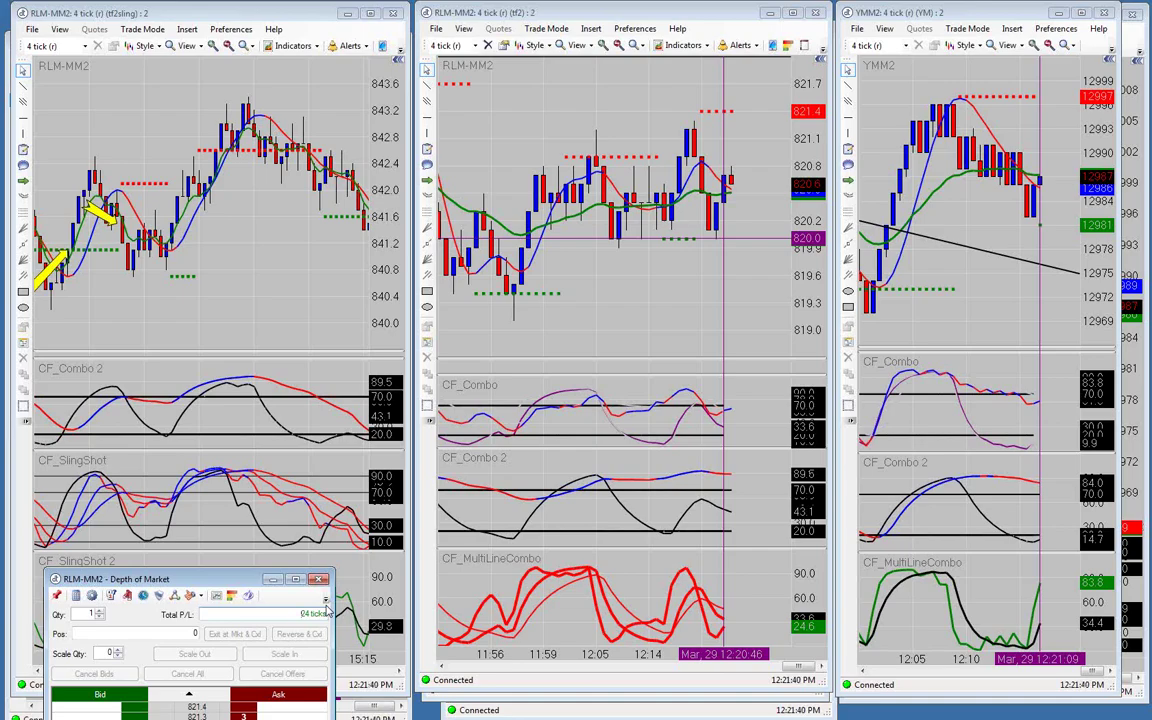
# Bring the RLM-MM2 tf2sling chart forward from the March 27 bars to the latest March 29 bars.
pyautogui.click(283, 287)
pyautogui.scroll(-10, 284, 286)
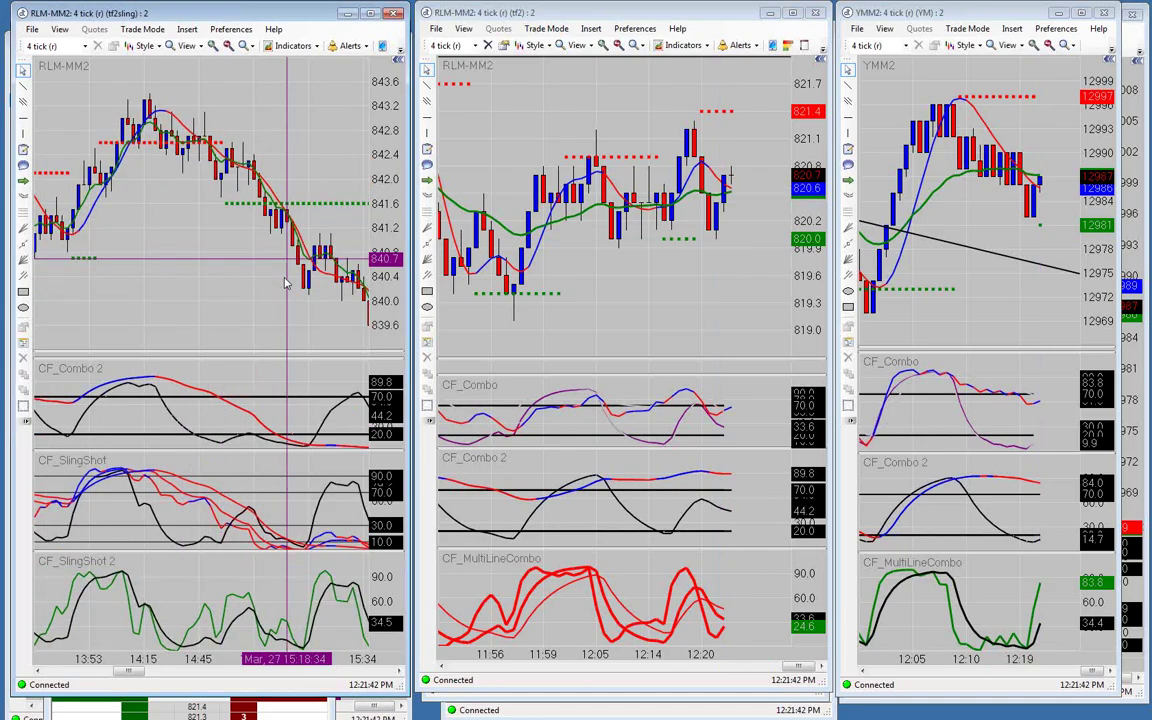
pyautogui.scroll(-5, 285, 286)
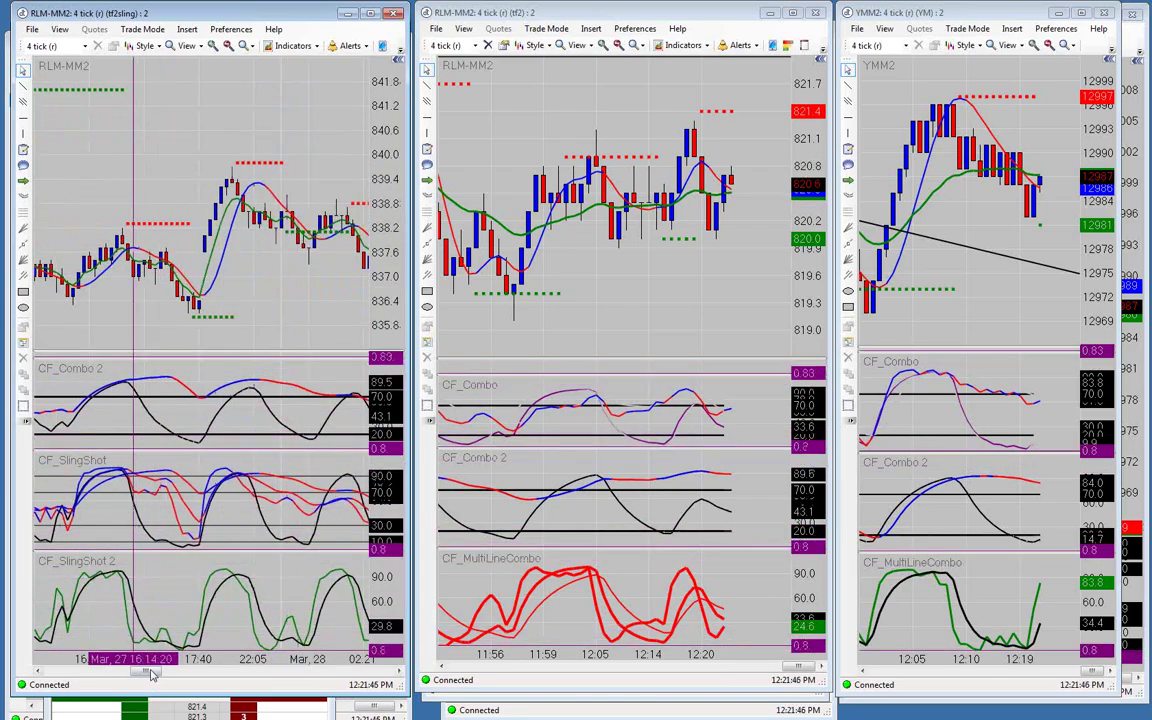
pyautogui.moveTo(131, 670); pyautogui.dragTo(390, 678)
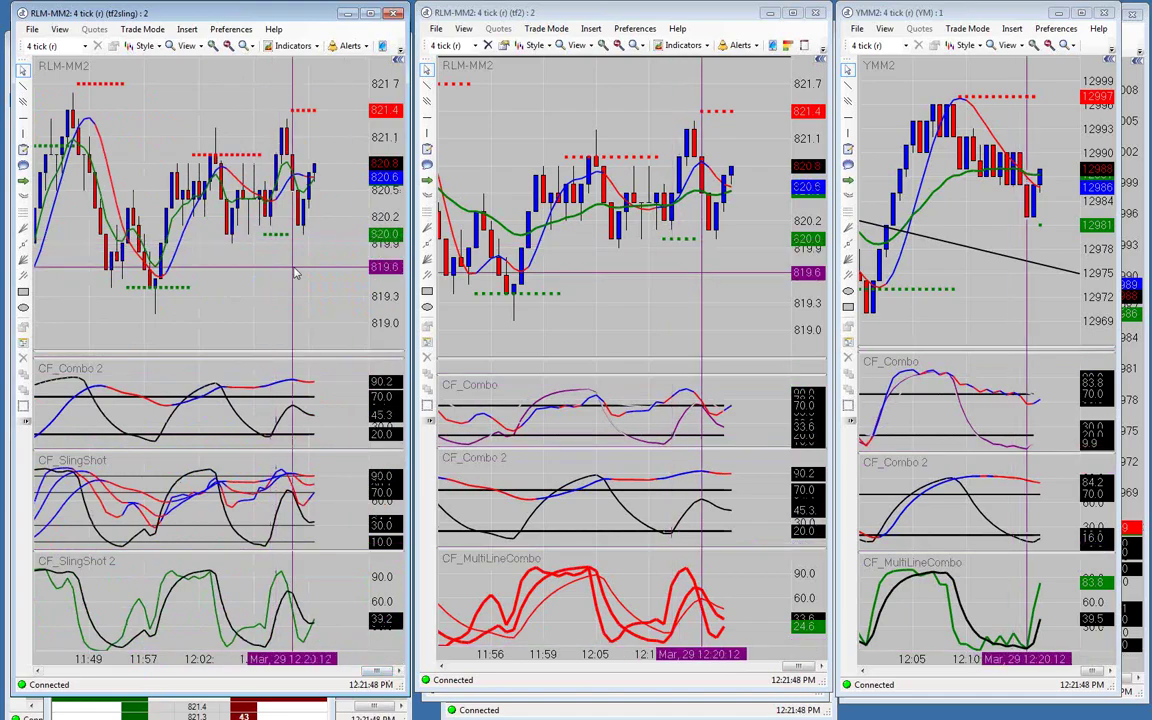
# Move both RLM-MM2 chart windows out of the way and bring the ESM2 4 tick chart in front of the Depth of Market window.
pyautogui.moveTo(714, 20); pyautogui.dragTo(2, 22)
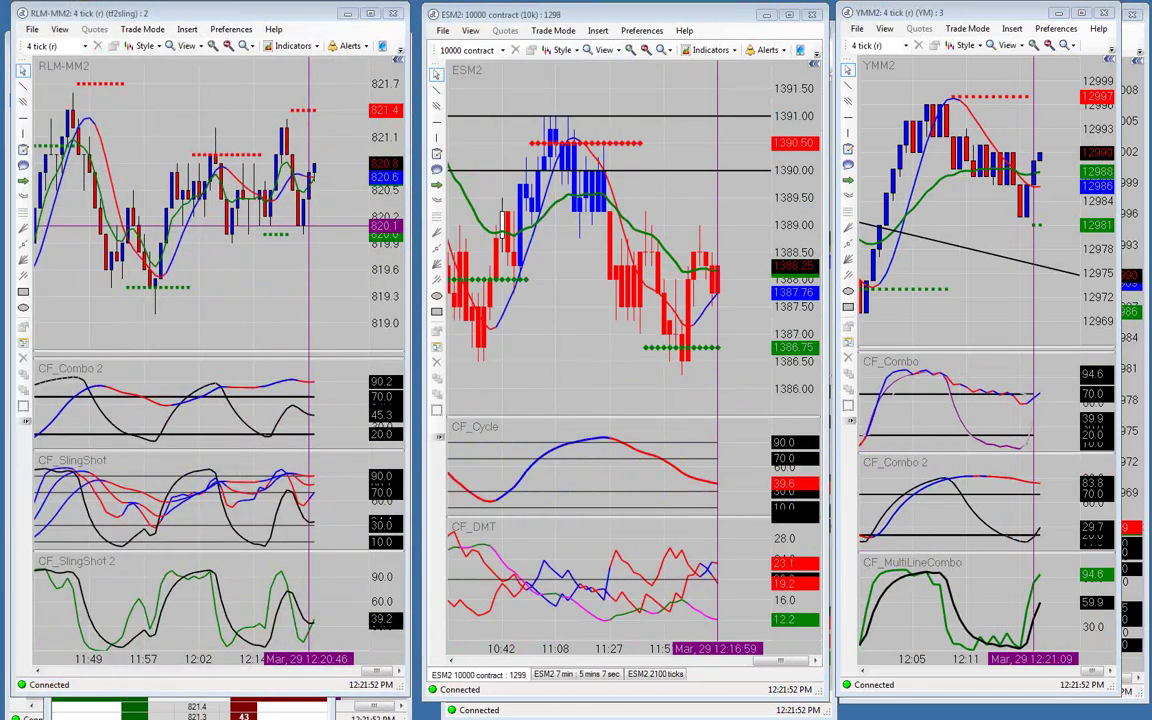
pyautogui.moveTo(265, 24); pyautogui.dragTo(2, 22)
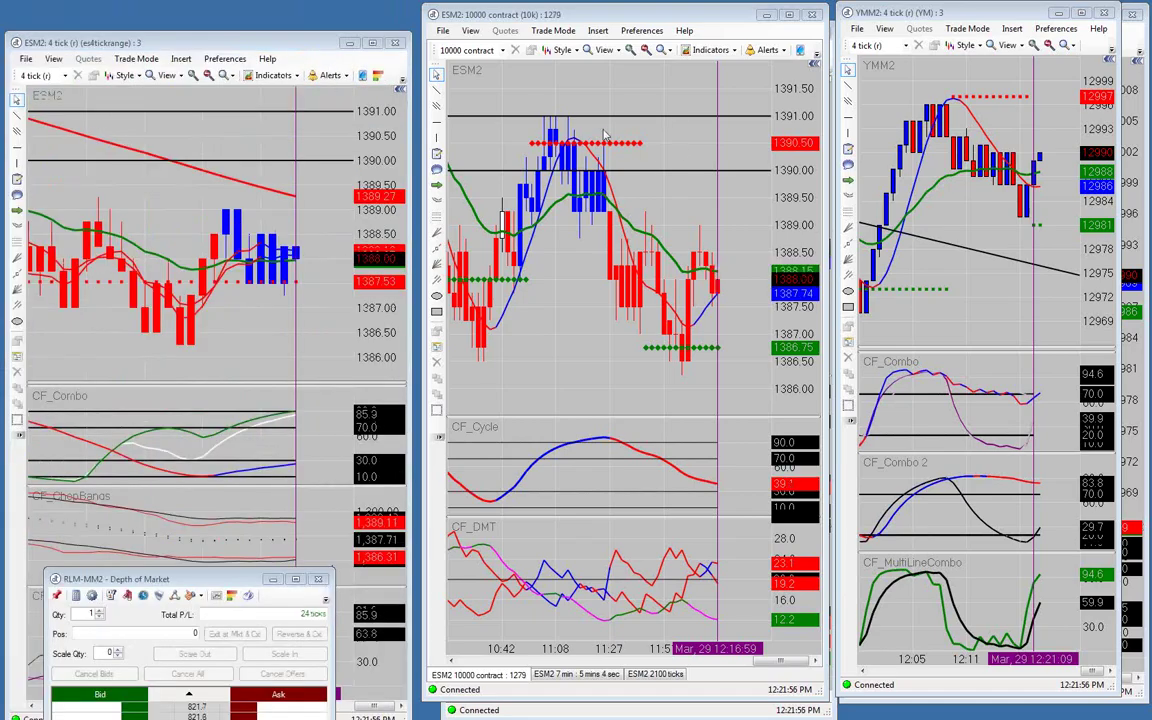
pyautogui.click(324, 134)
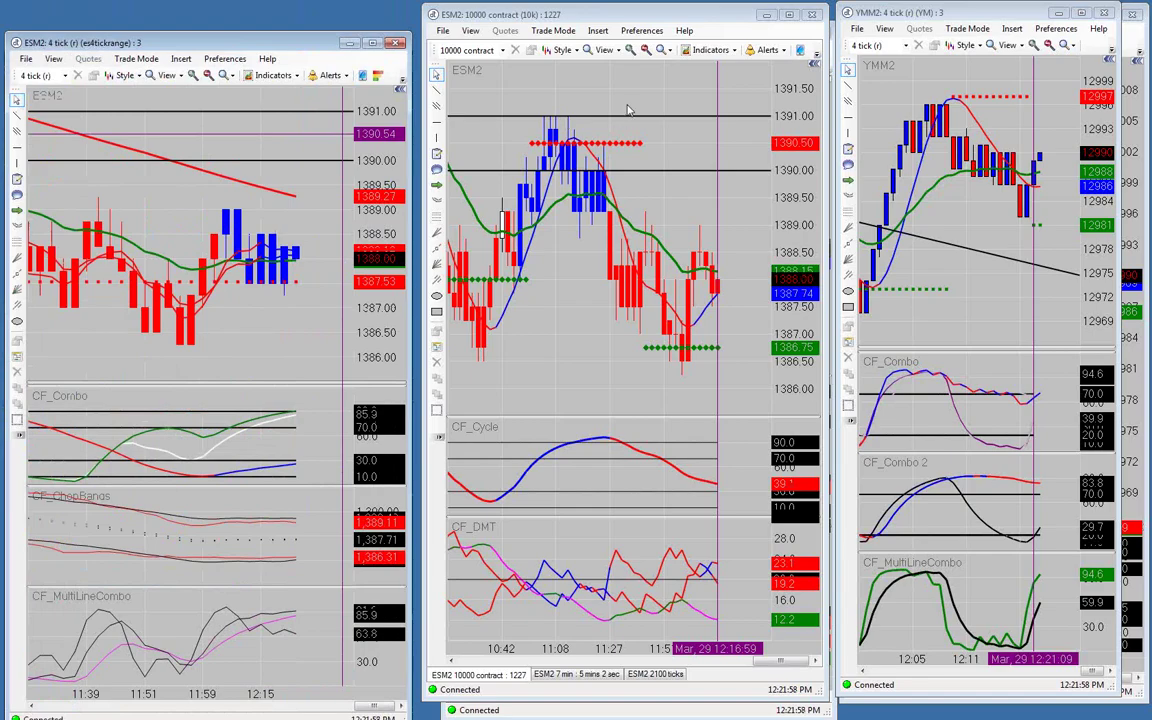
# Examine the early-morning March 29 pullback to the green moving average on the ESM2 10000 contract chart.
pyautogui.click(625, 334)
pyautogui.moveTo(783, 661); pyautogui.dragTo(744, 664)
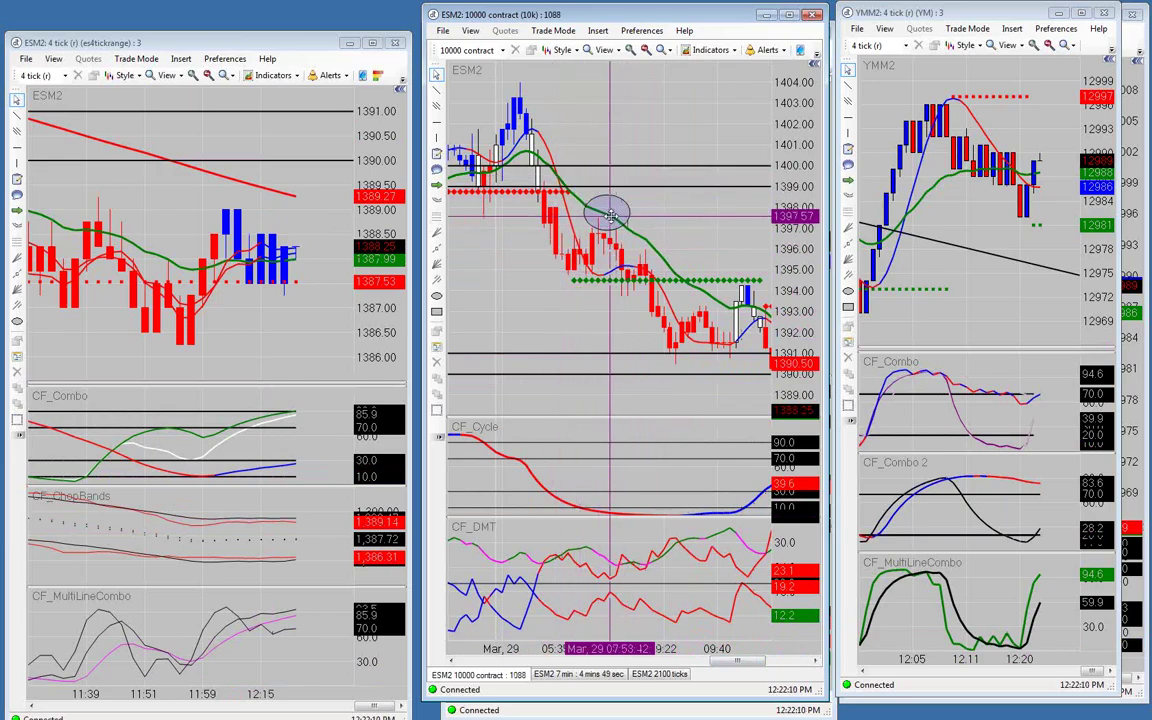
pyautogui.moveTo(609, 215); pyautogui.dragTo(549, 221)
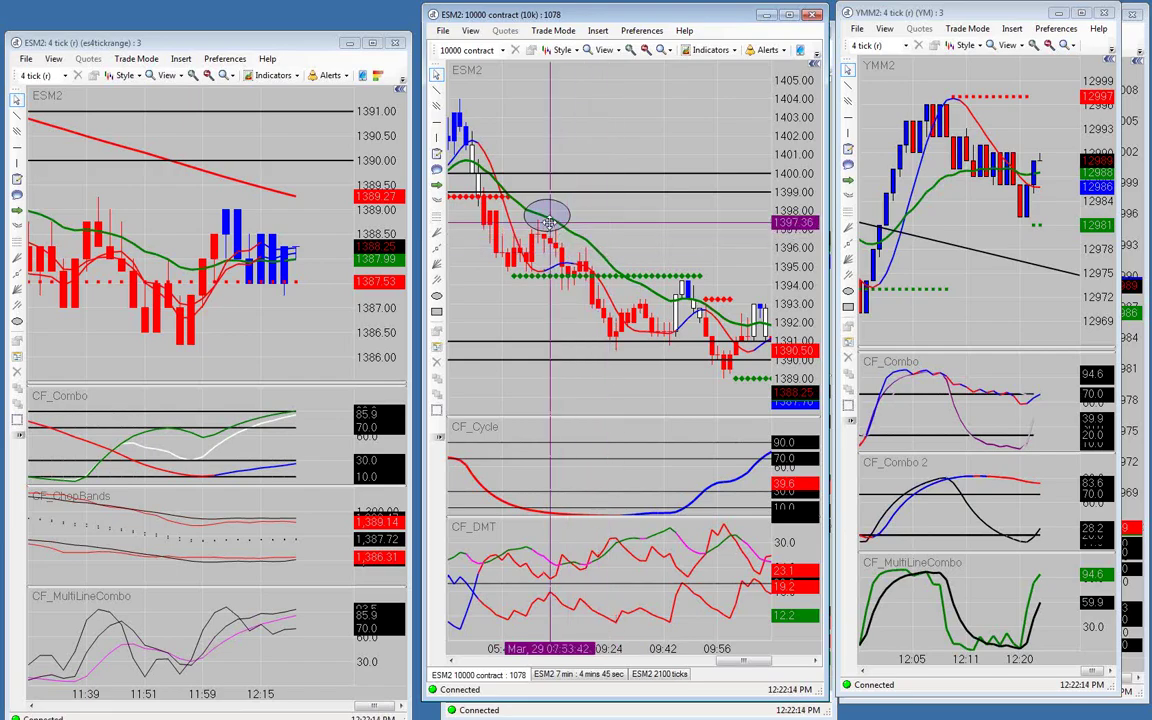
pyautogui.moveTo(548, 218); pyautogui.dragTo(487, 120)
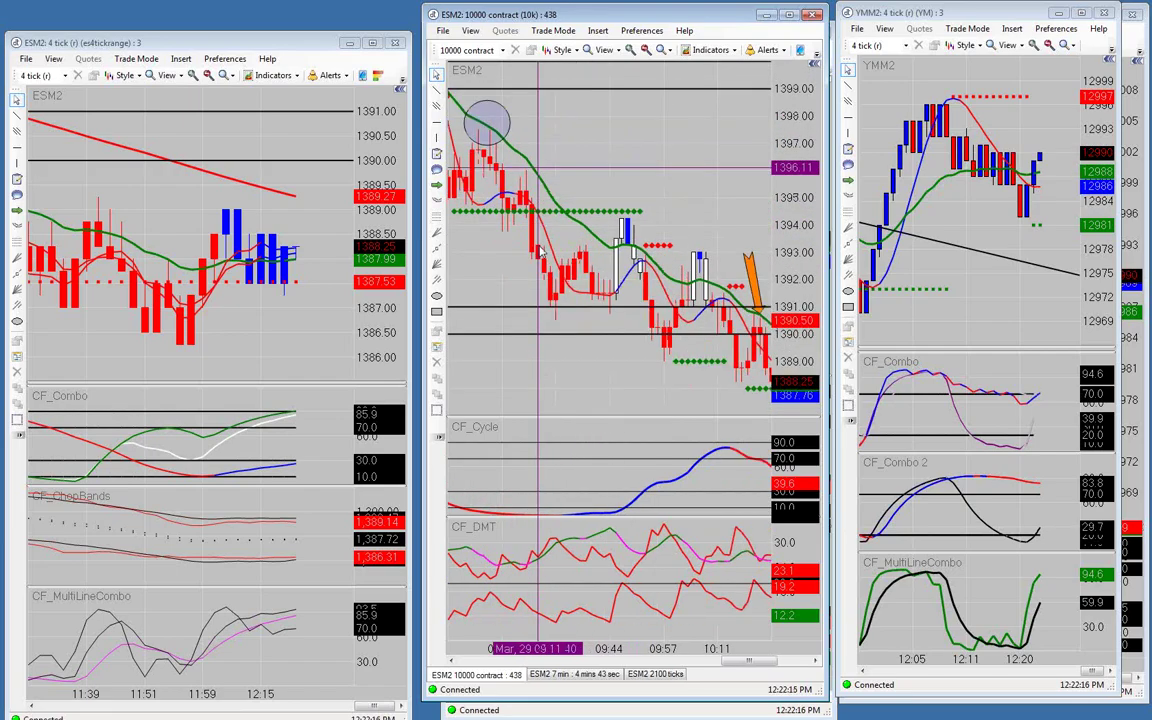
# Draw a yellow arrow on the ESM2 10000 contract chart's recent bars, pointing down from about 1390.25 to 1389.
pyautogui.scroll(-6, 540, 252)
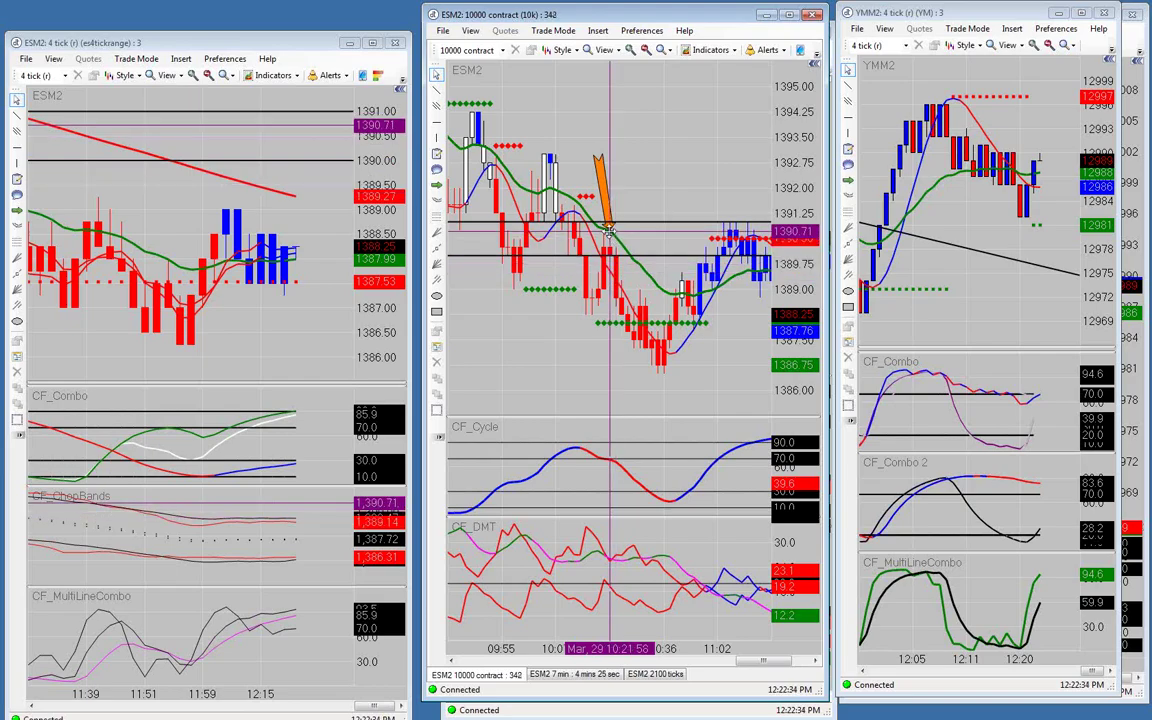
pyautogui.scroll(-6, 614, 232)
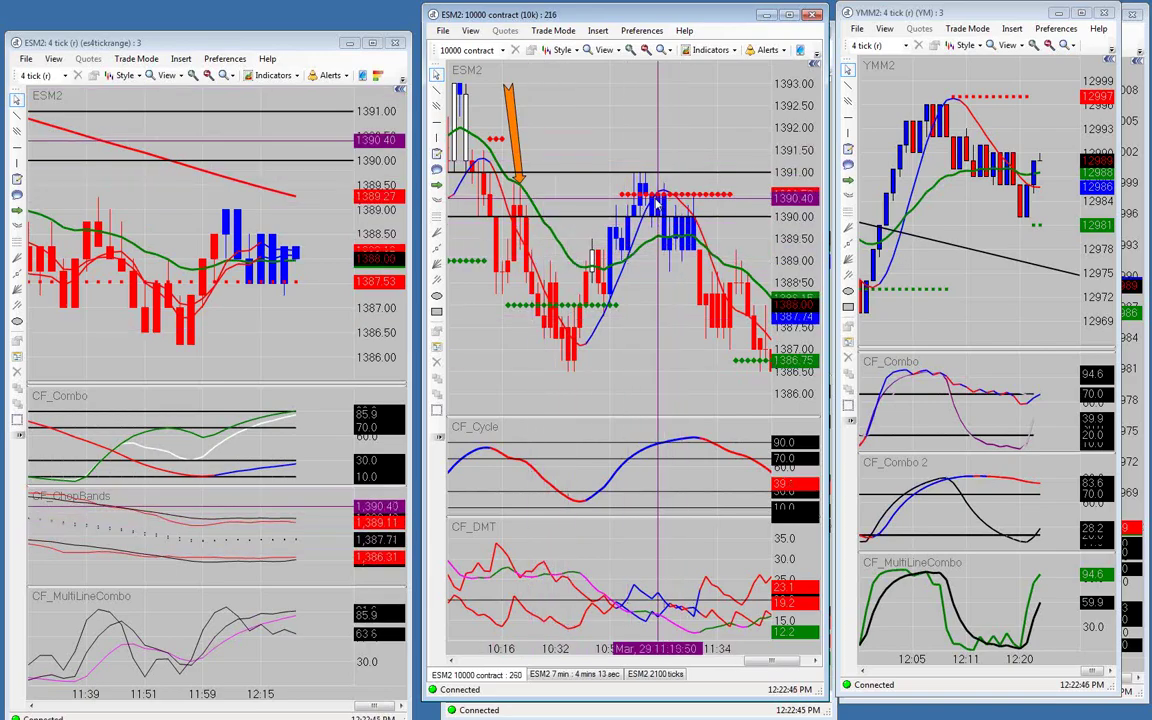
pyautogui.scroll(-10, 610, 200)
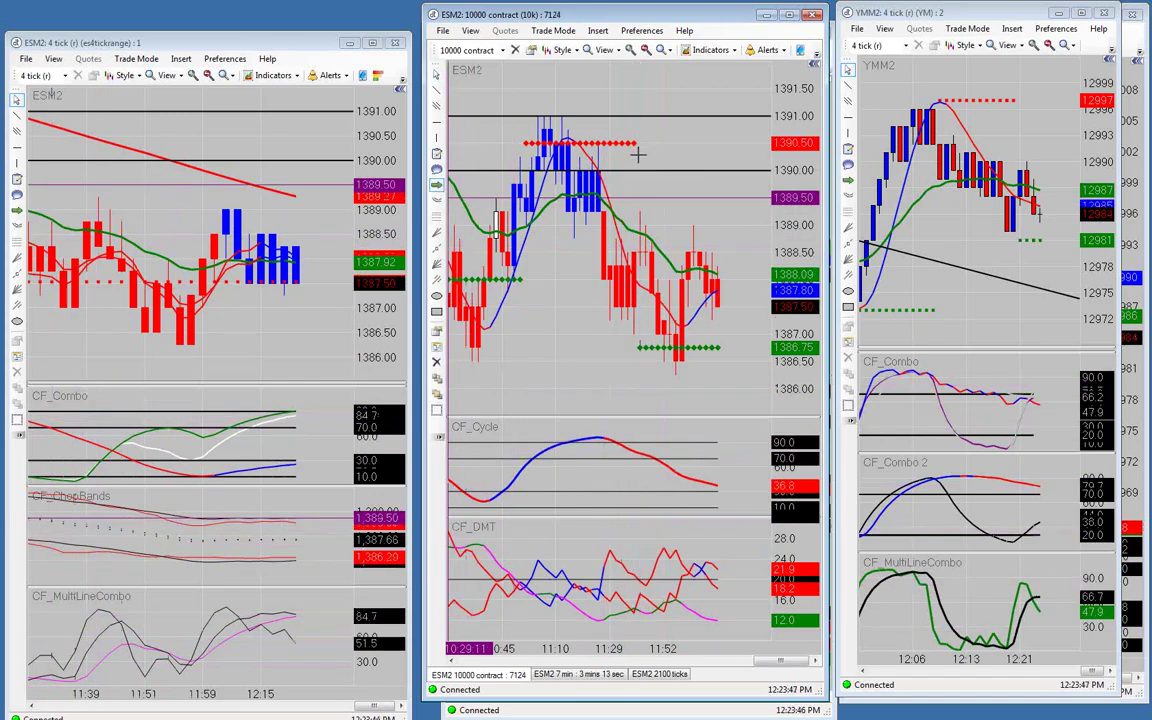
pyautogui.moveTo(637, 159); pyautogui.dragTo(643, 225)
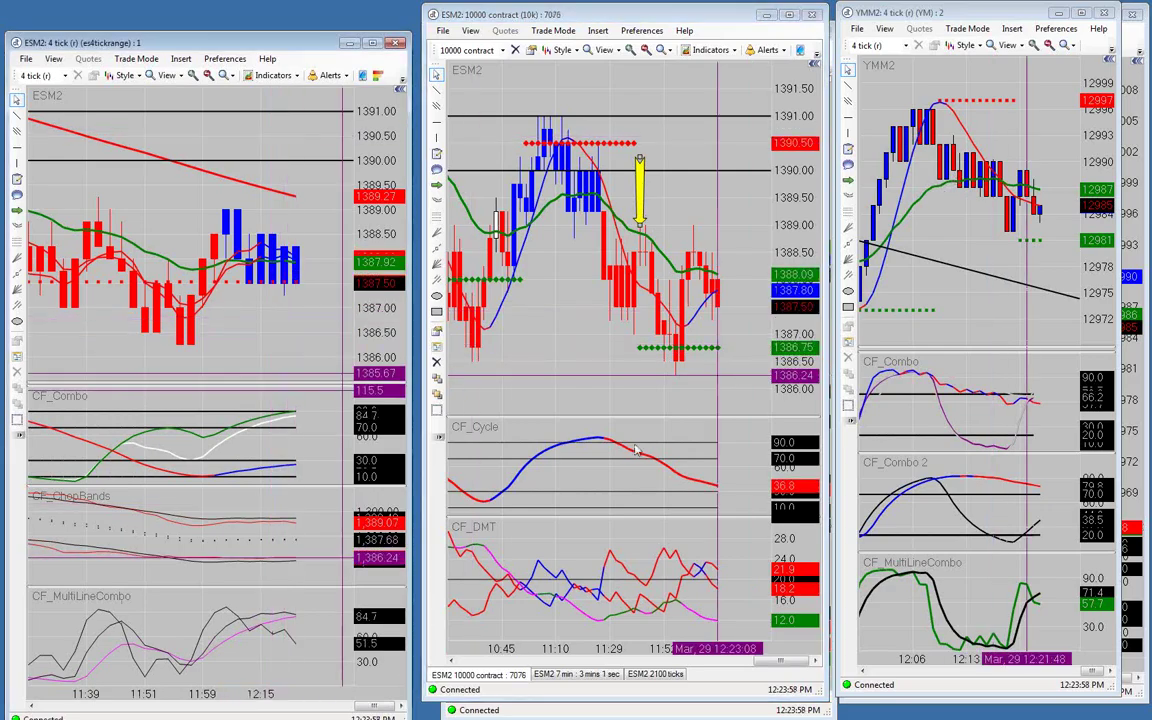
# Open the ESM2 2100 ticks chart and examine its pullbacks to the green moving average from early morning to the latest bars.
pyautogui.click(655, 673)
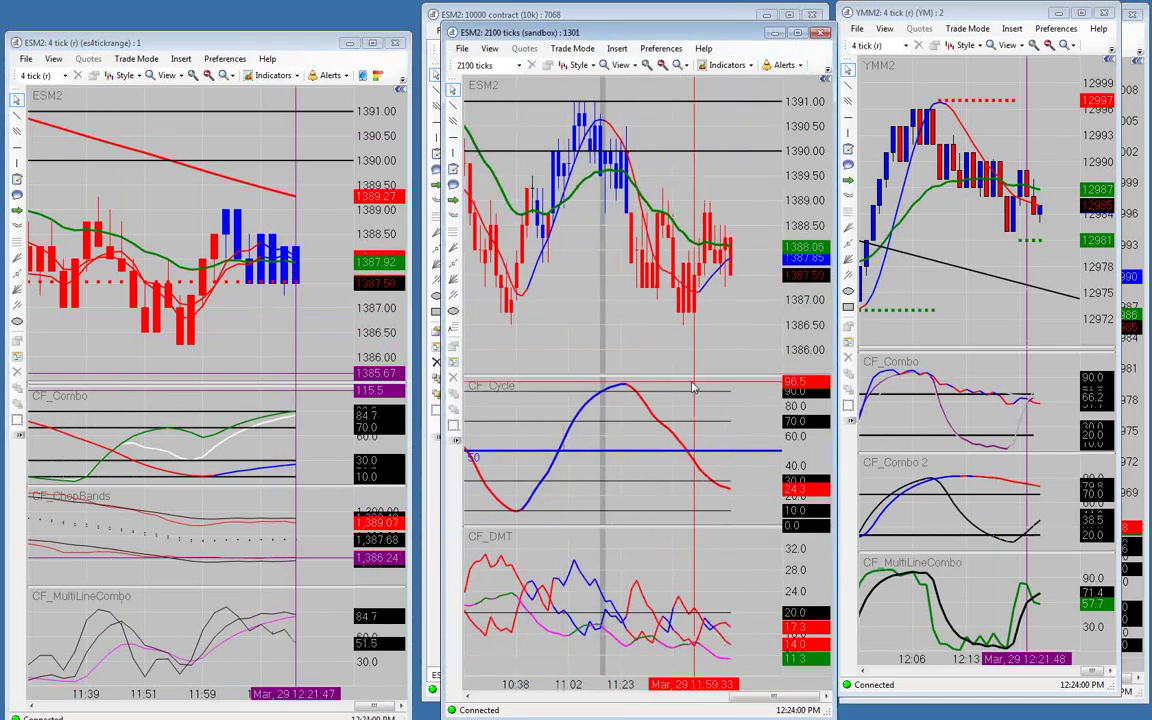
pyautogui.scroll(10, 660, 342)
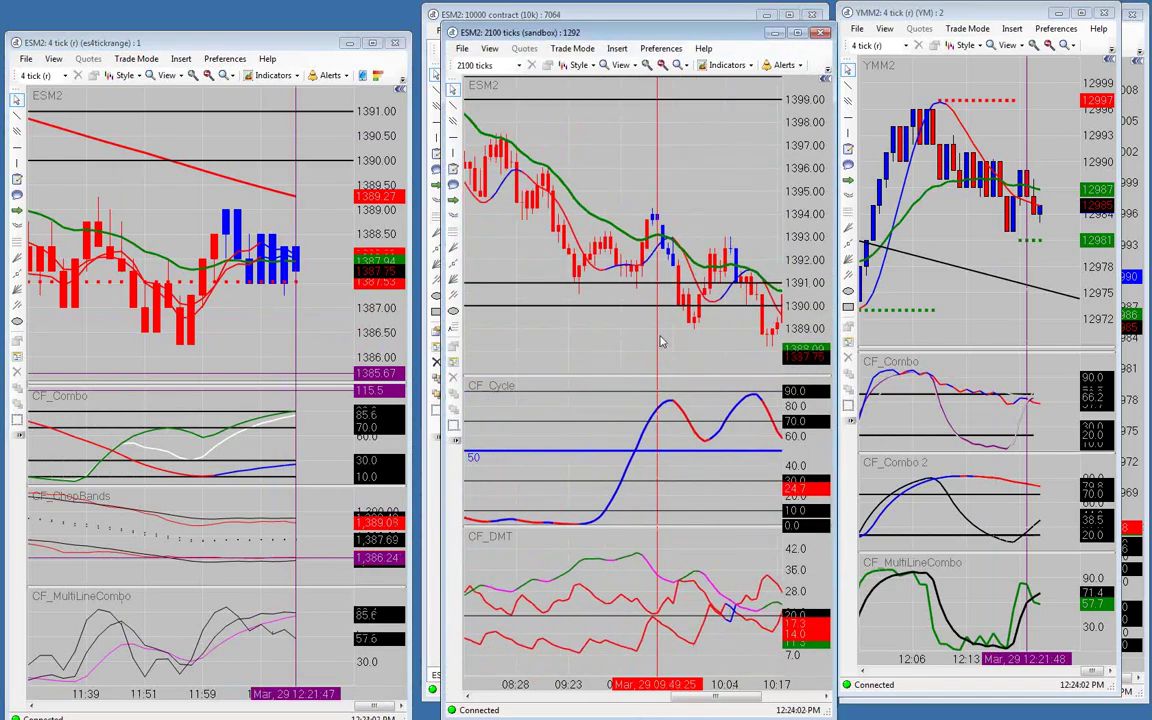
pyautogui.scroll(10, 605, 229)
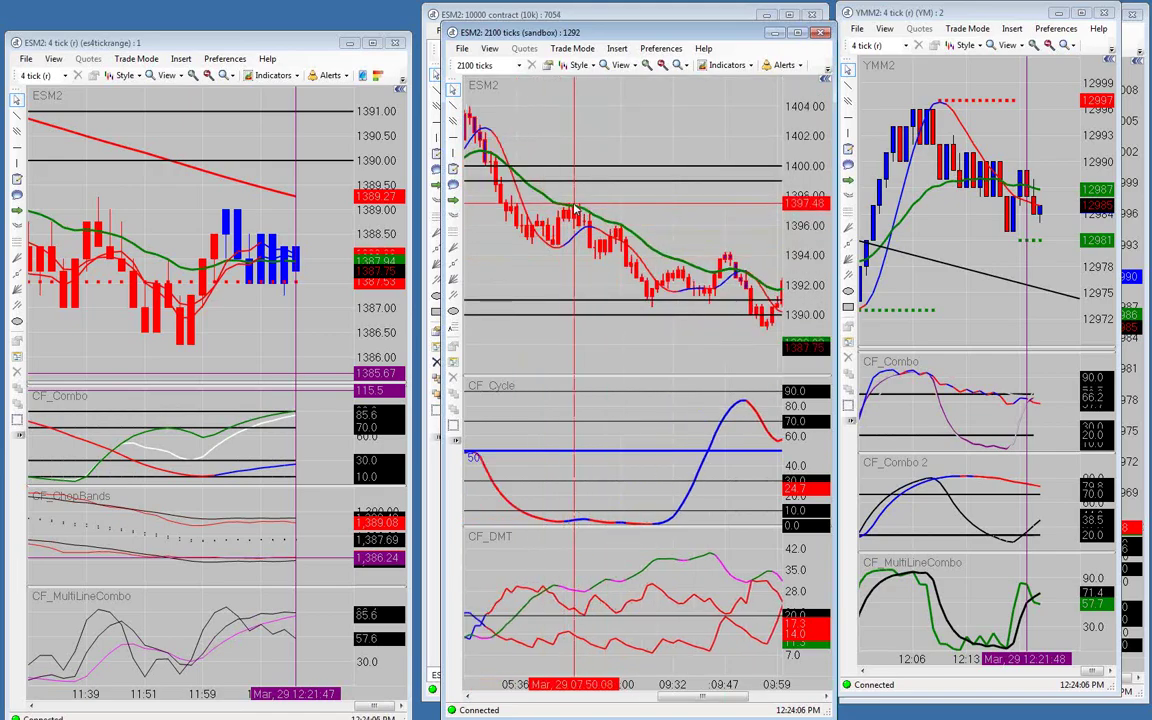
pyautogui.scroll(-10, 577, 207)
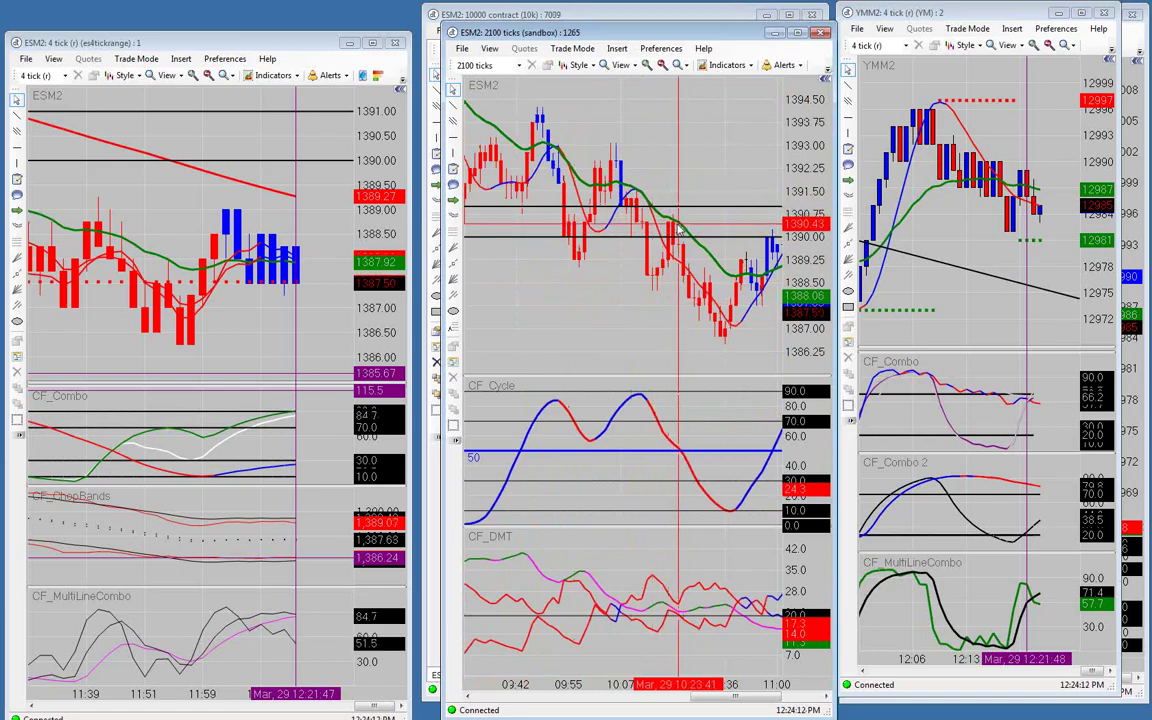
pyautogui.scroll(-8, 678, 230)
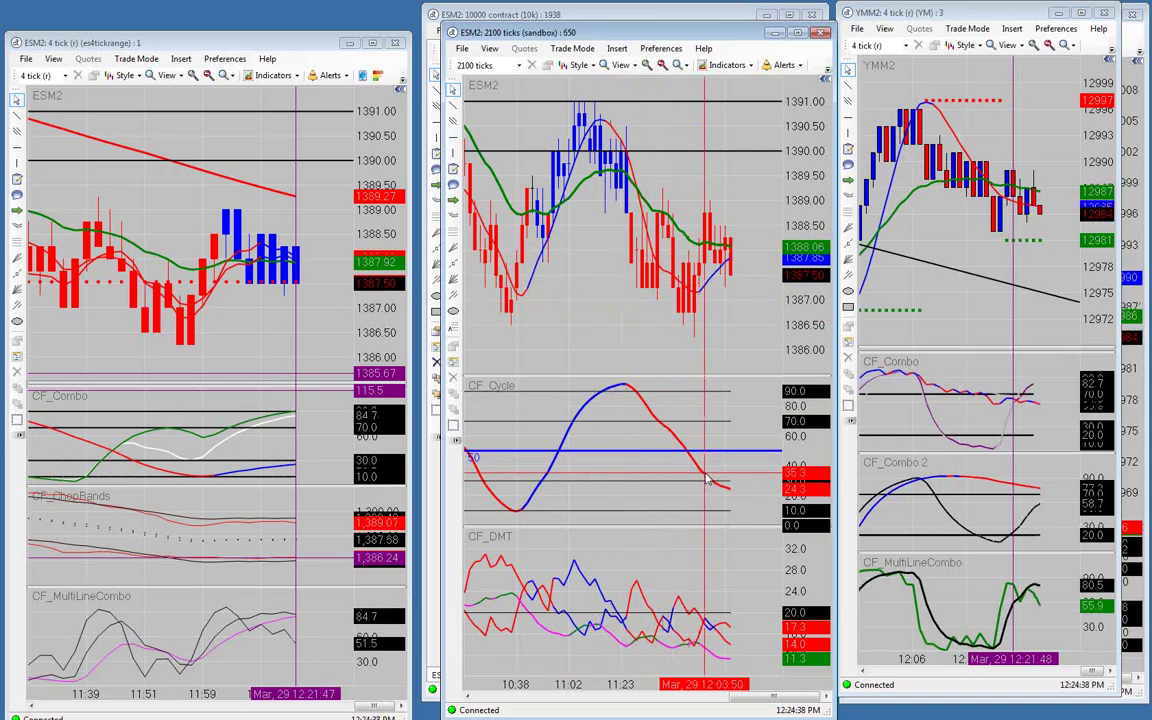
# Compare the CF_Cycle swings with the price highs and lows on the ESM2 2100 ticks chart.
pyautogui.scroll(5, 712, 447)
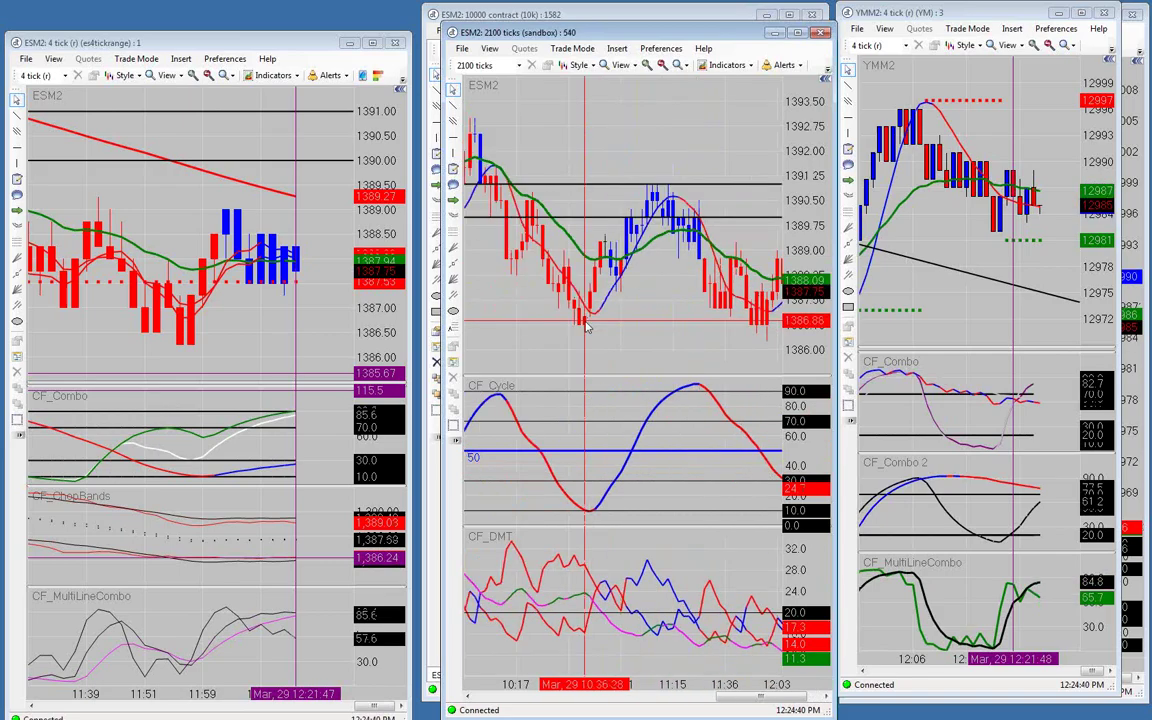
pyautogui.scroll(-5, 690, 393)
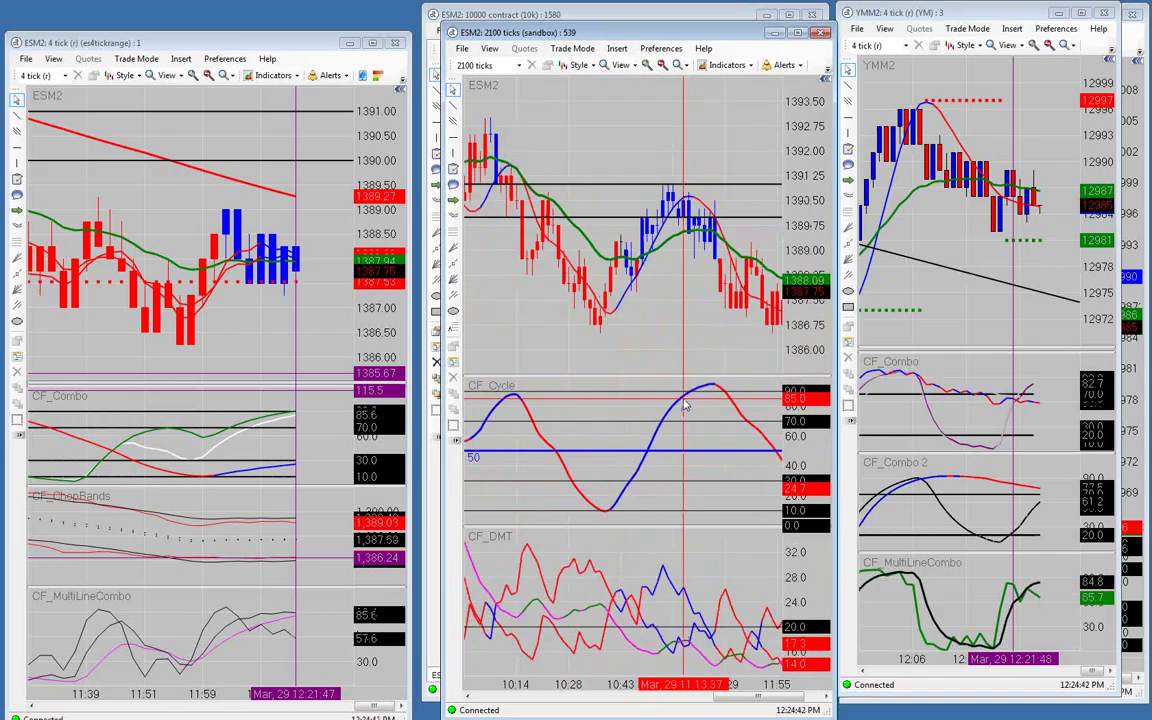
pyautogui.scroll(-2, 652, 355)
pyautogui.scroll(6, 630, 350)
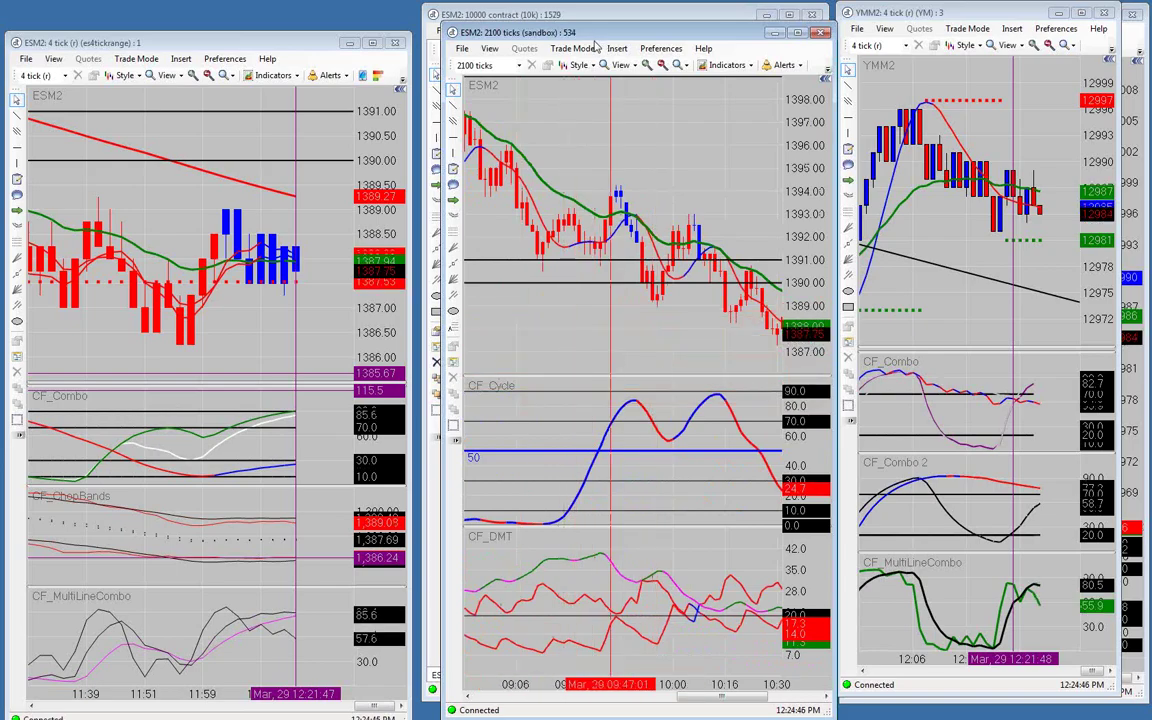
# Lower the ESM2 2100 ticks window and take the ESM2 4 tick chart back to the bars around 10:00.
pyautogui.click(243, 52)
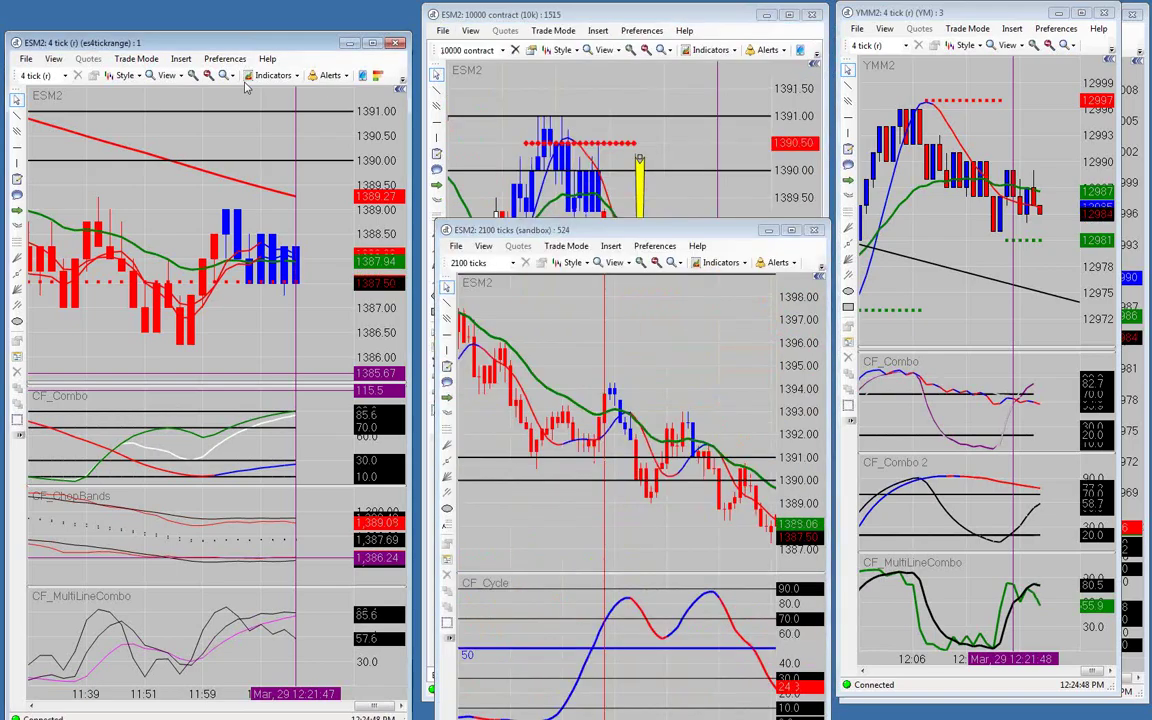
pyautogui.scroll(8, 245, 250)
pyautogui.scroll(6, 245, 288)
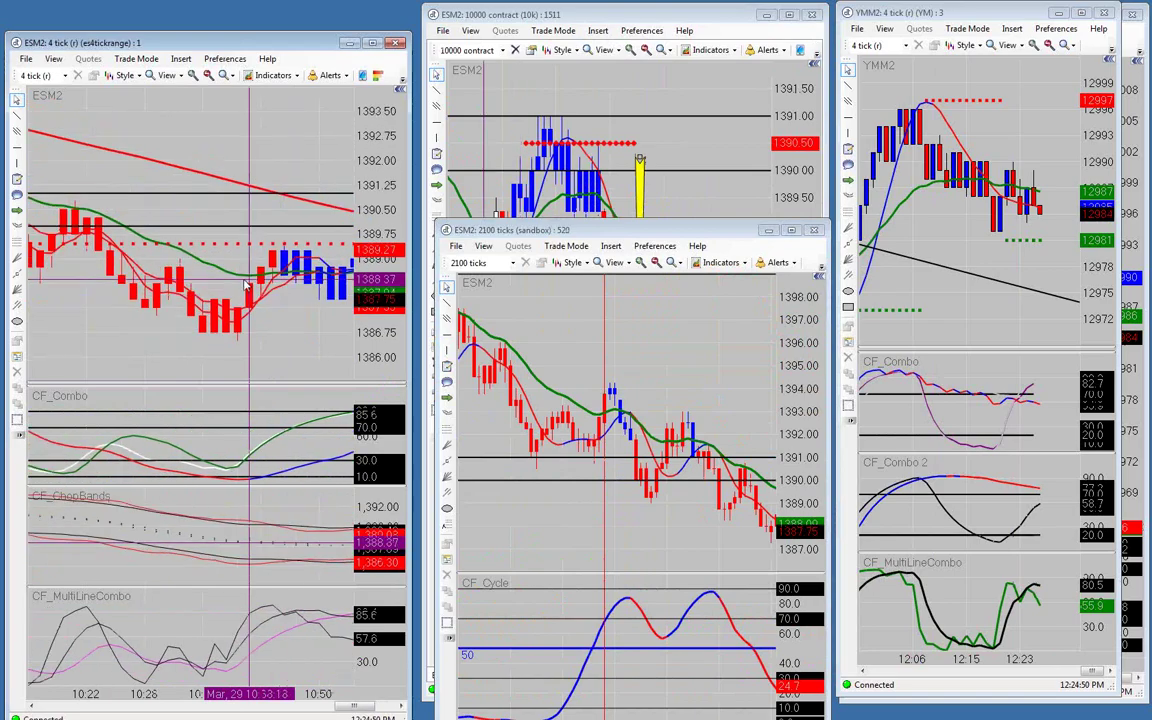
pyautogui.scroll(6, 255, 260)
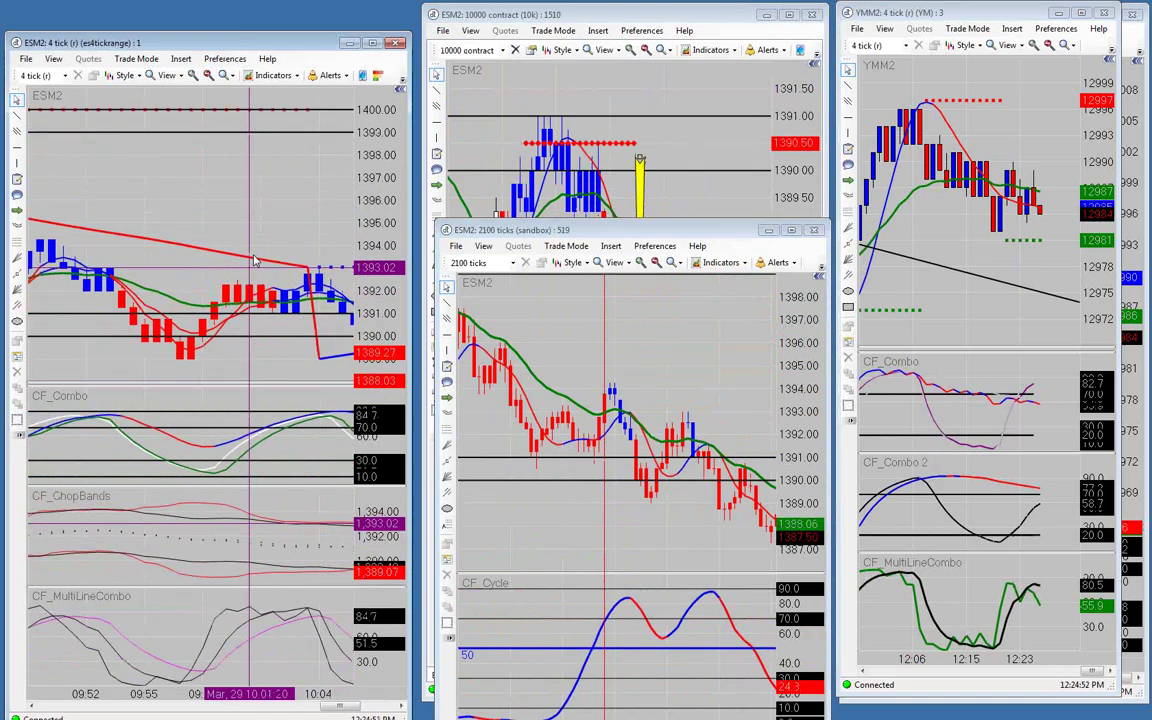
# Examine price and the CF_Combo lines on the ESM2 4 tick chart from about 09:47 to 11:33.
pyautogui.scroll(-4, 255, 260)
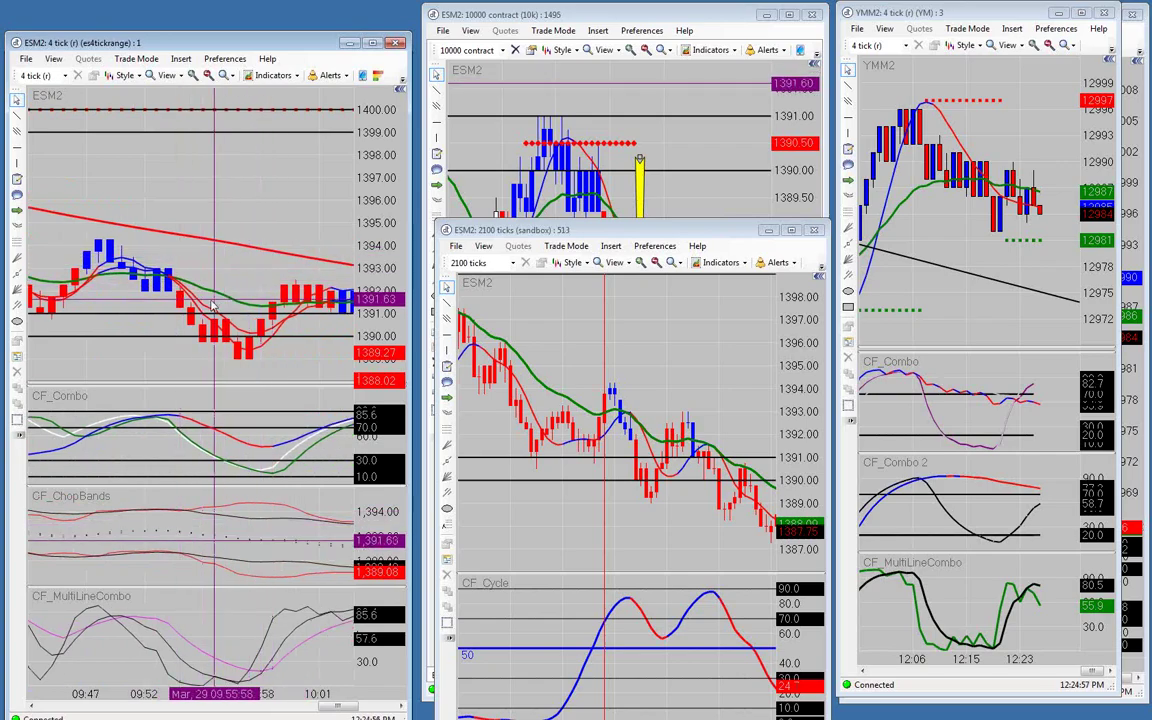
pyautogui.scroll(-2, 215, 300)
pyautogui.scroll(-6, 213, 328)
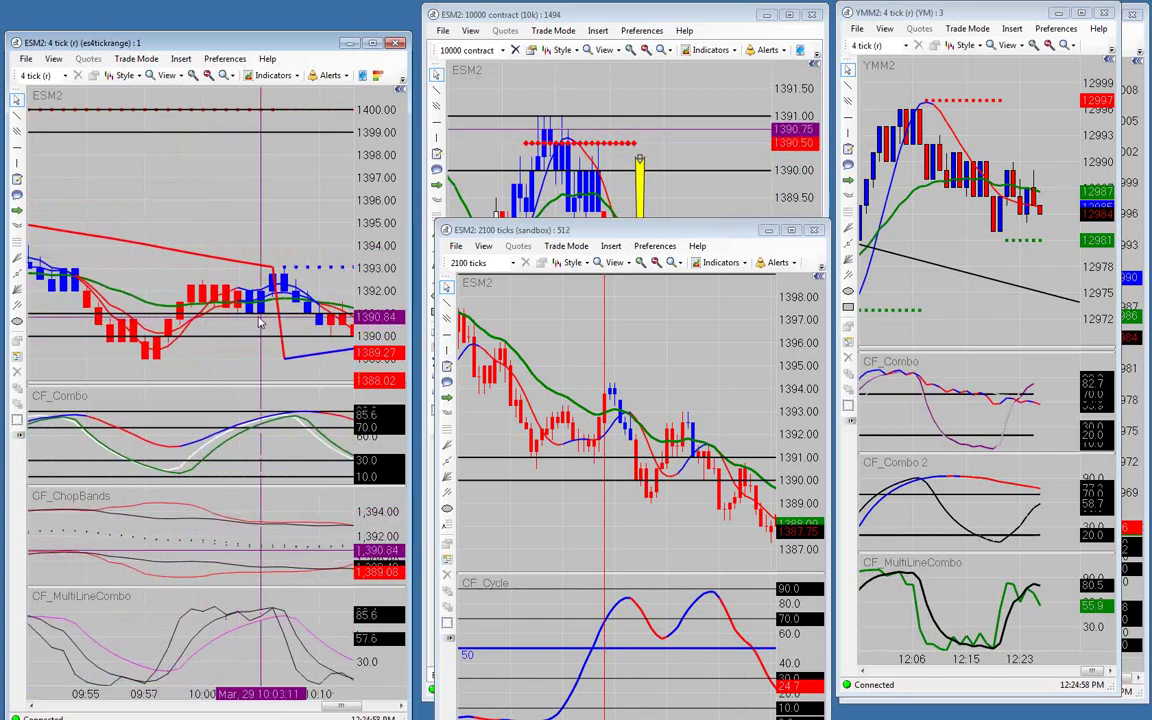
pyautogui.scroll(-4, 205, 345)
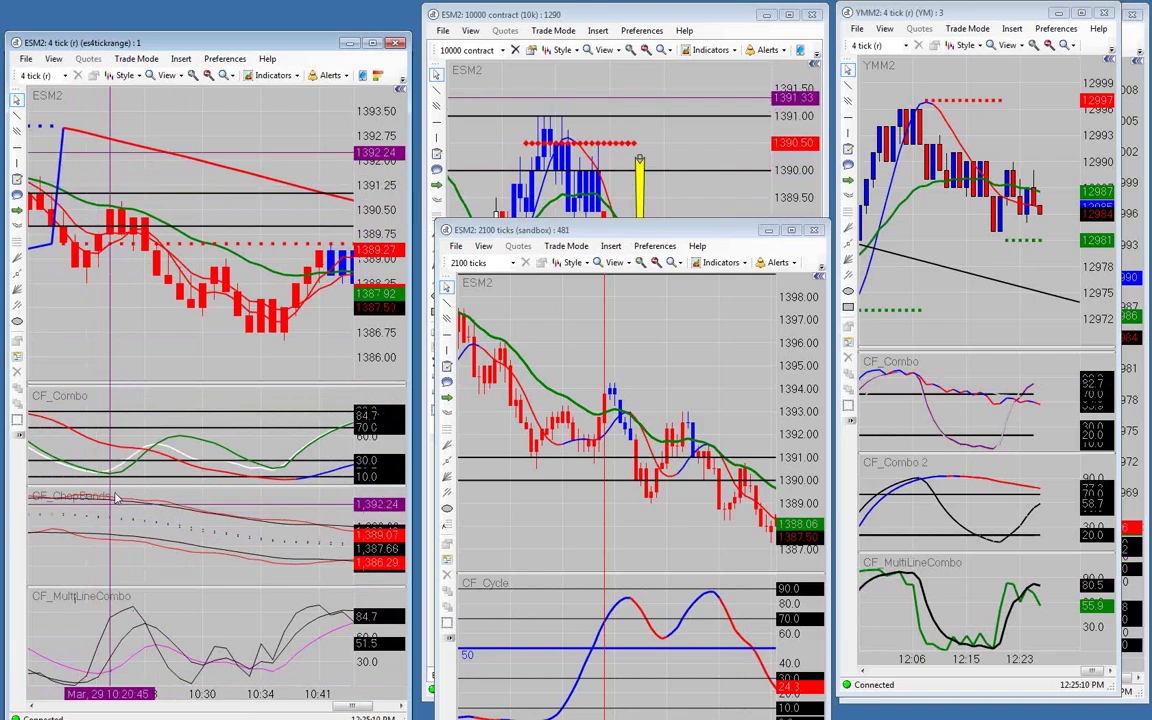
pyautogui.scroll(-5, 190, 310)
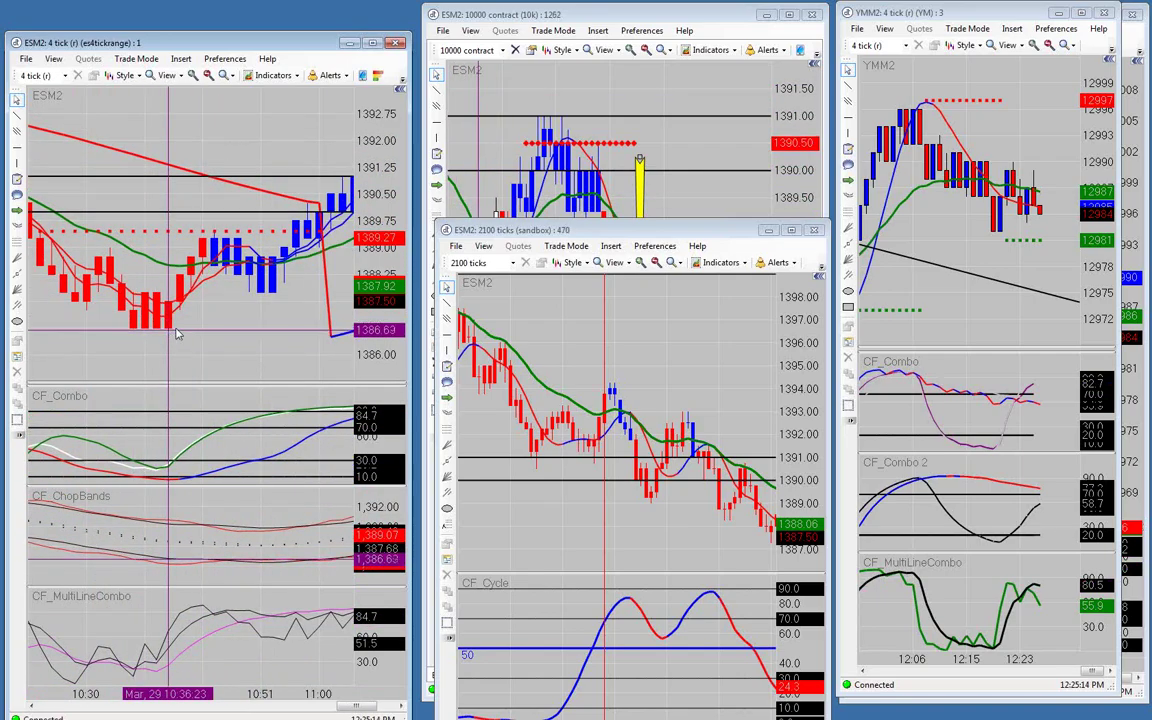
pyautogui.scroll(-8, 193, 265)
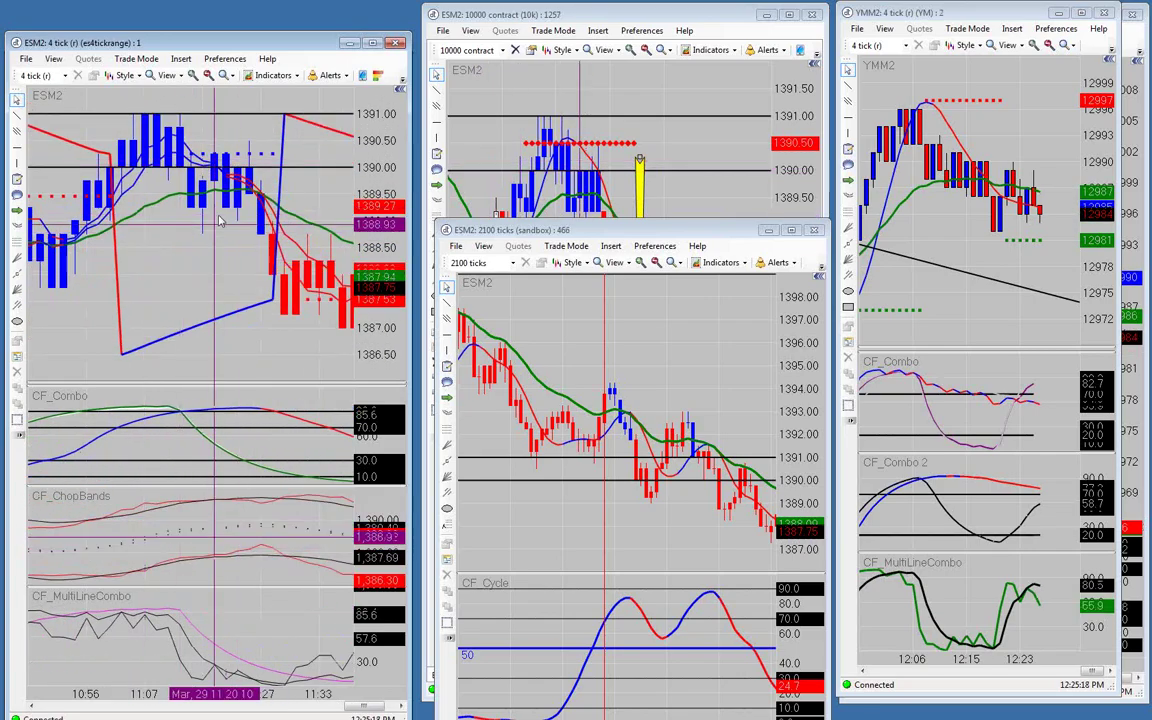
# Examine the ESM2 4 tick chart's pullbacks to the green moving average from about 11:33 to the latest bars.
pyautogui.scroll(-6, 175, 310)
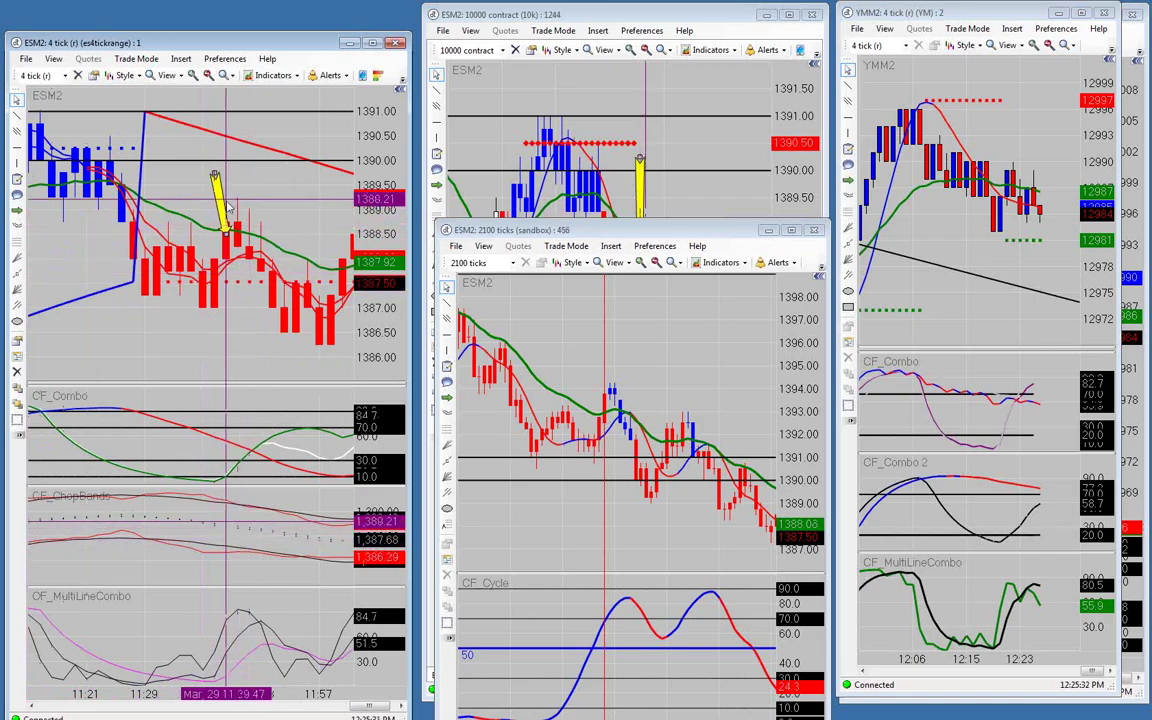
pyautogui.scroll(-5, 235, 260)
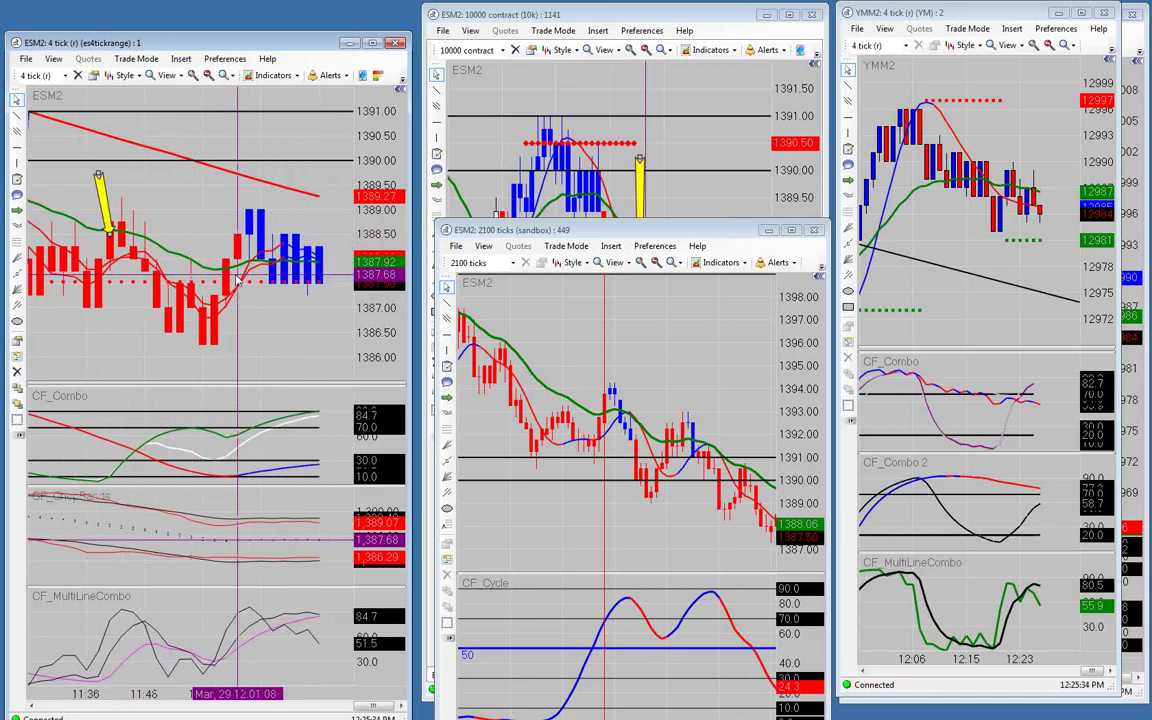
pyautogui.scroll(-2, 237, 283)
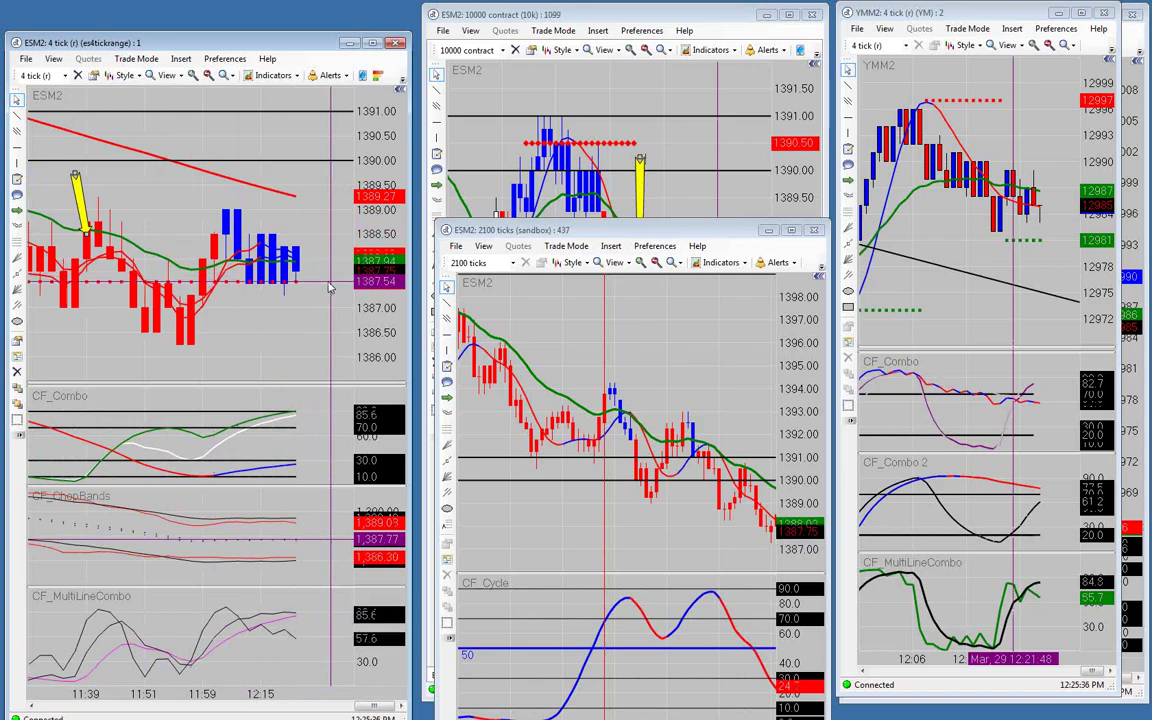
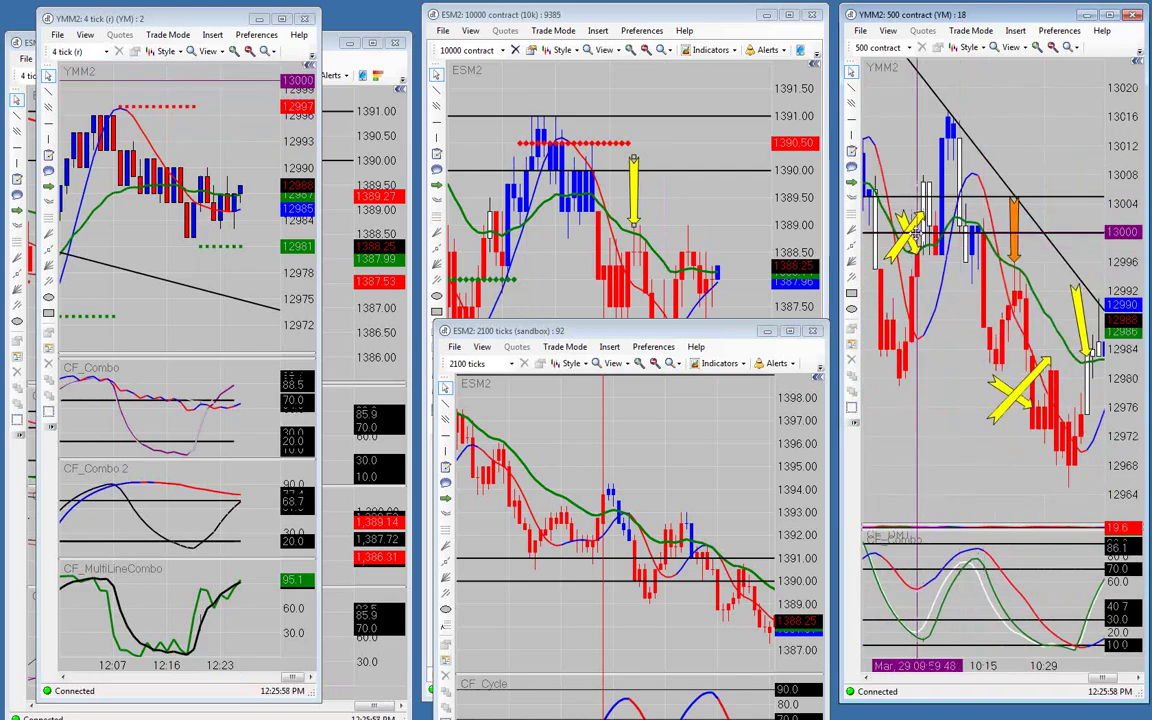
# Examine the marked setups and crossed-out signals on the YMM2 500 contract chart between about 09:59 and 10:51.
pyautogui.hscroll(3, 917, 233)
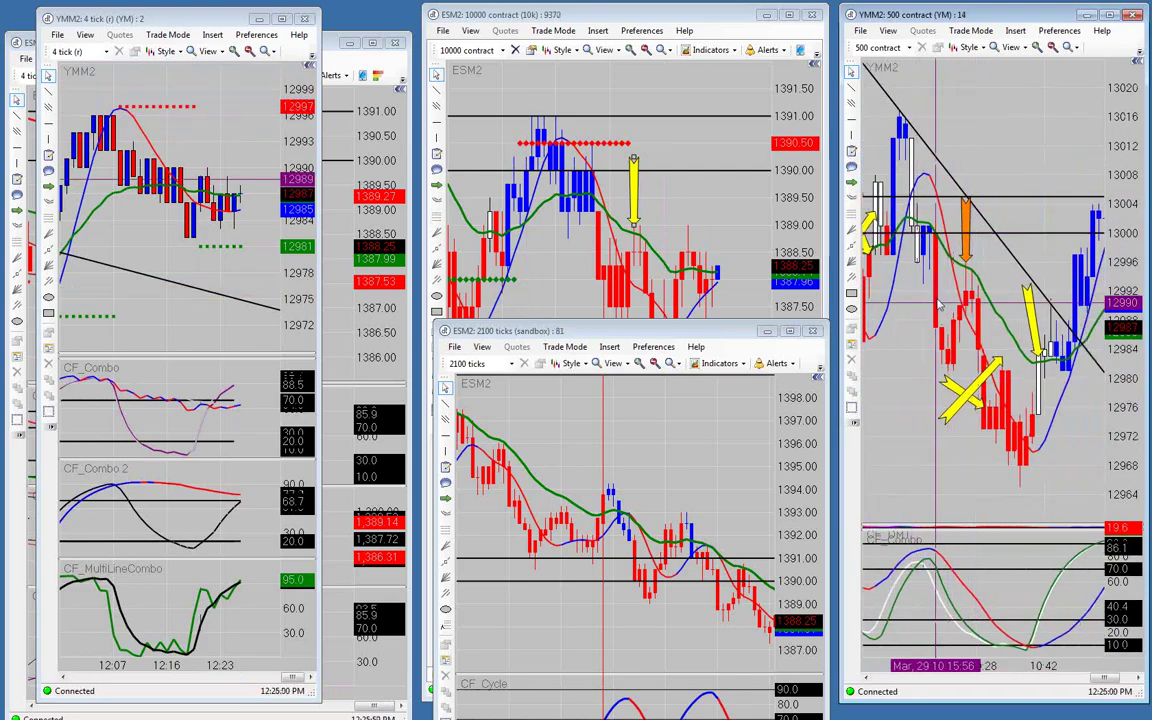
pyautogui.hscroll(-3, 893, 230)
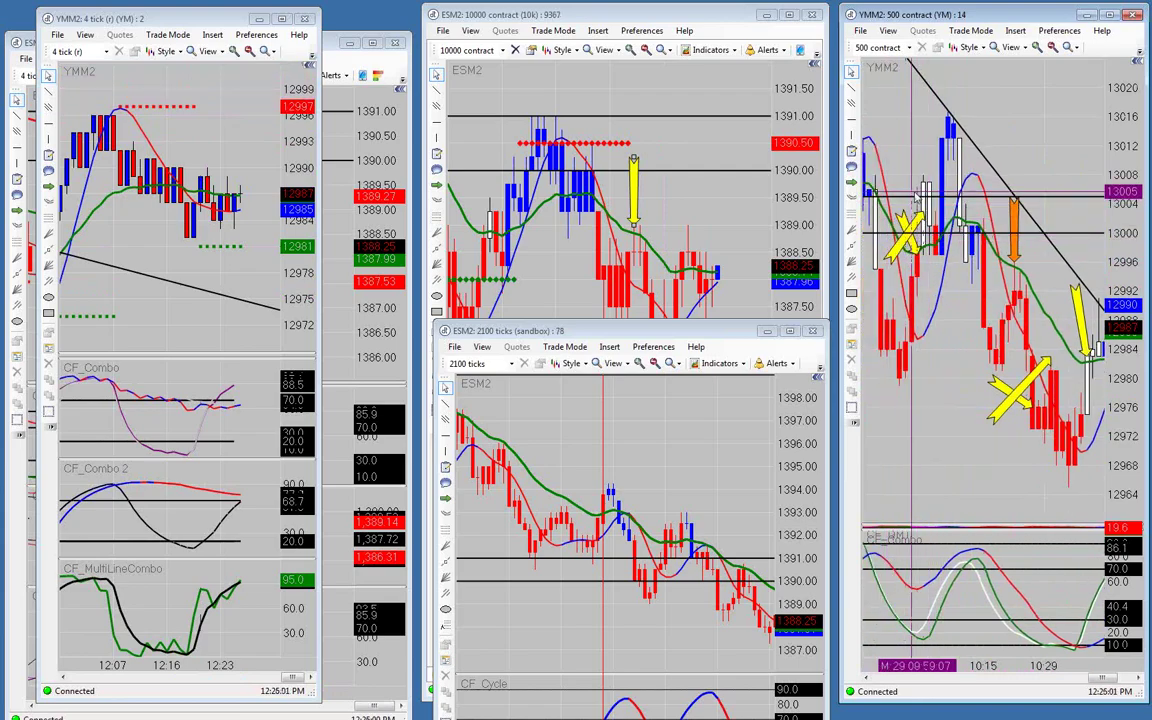
pyautogui.hscroll(5, 930, 230)
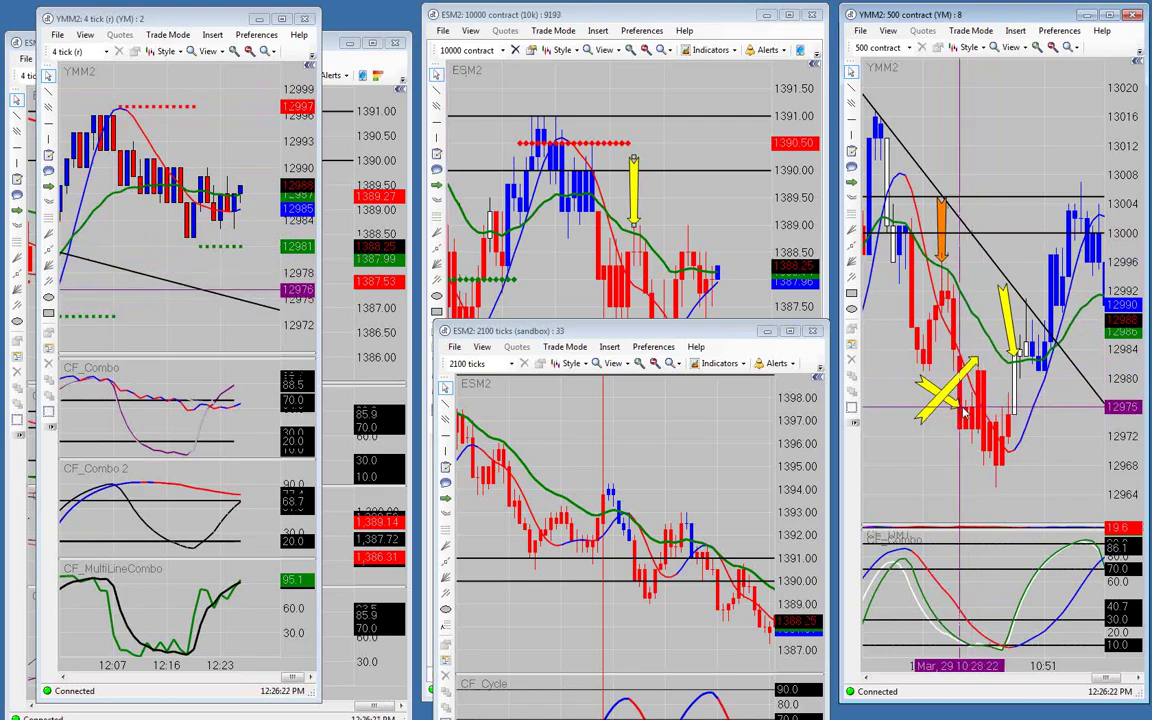
pyautogui.scroll(2, 915, 378)
pyautogui.scroll(2, 915, 378)
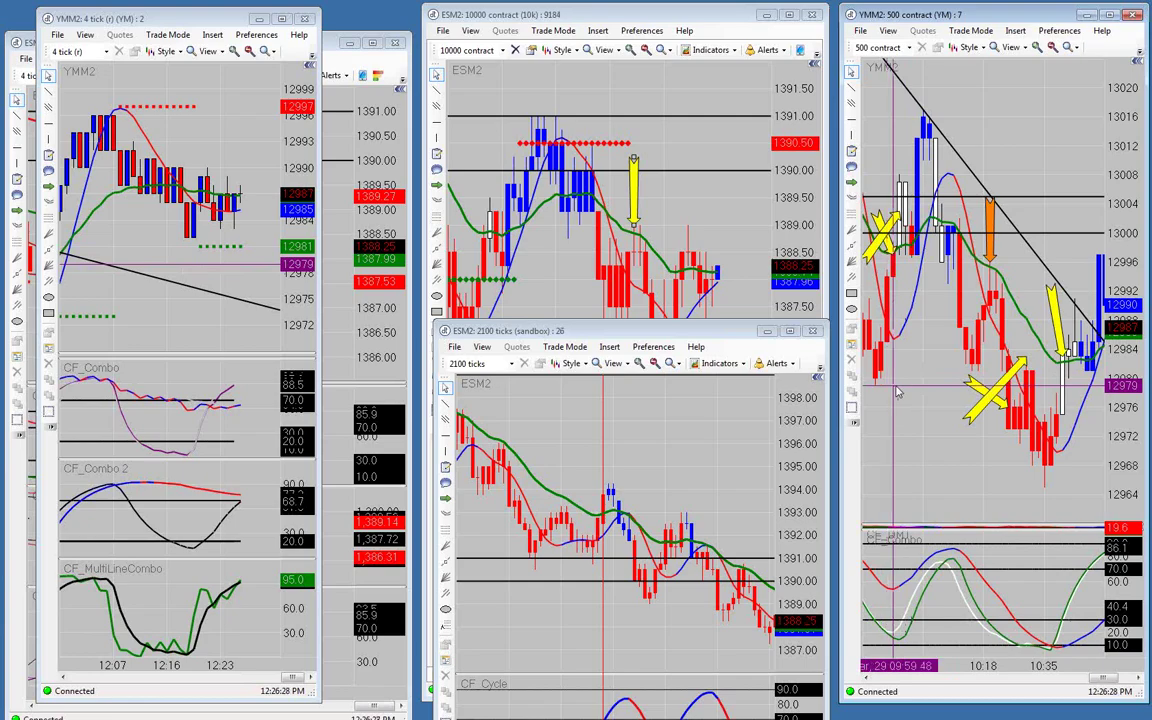
pyautogui.scroll(-2, 925, 388)
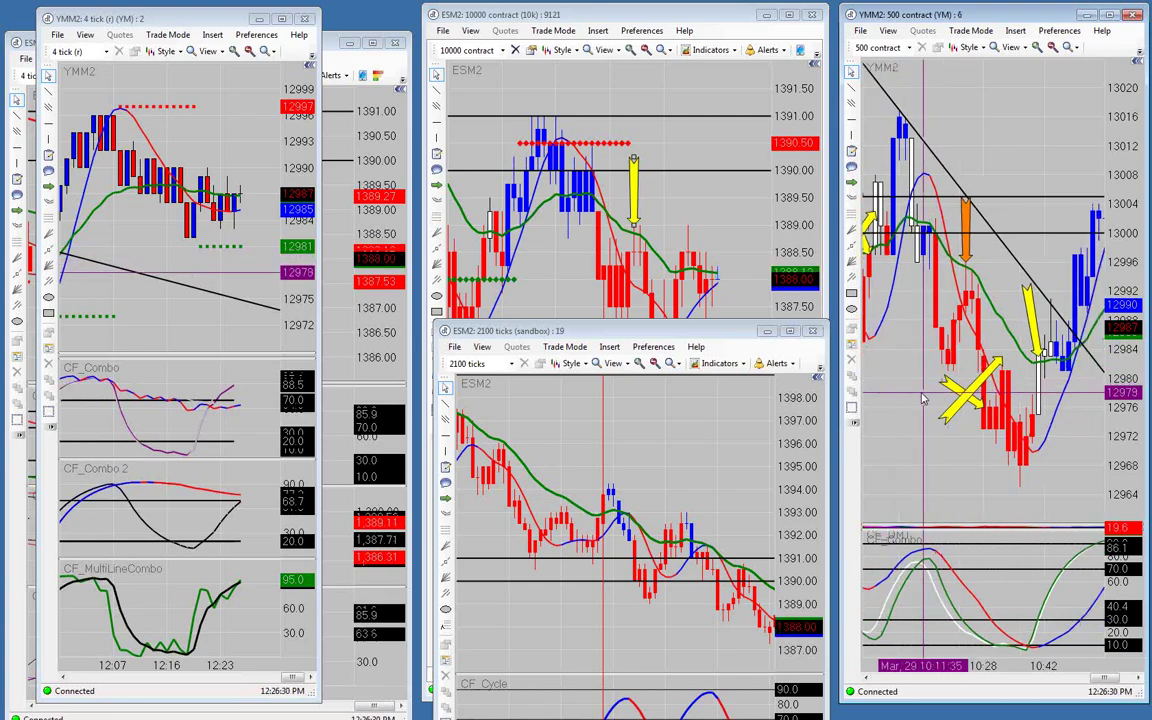
pyautogui.scroll(-2, 940, 390)
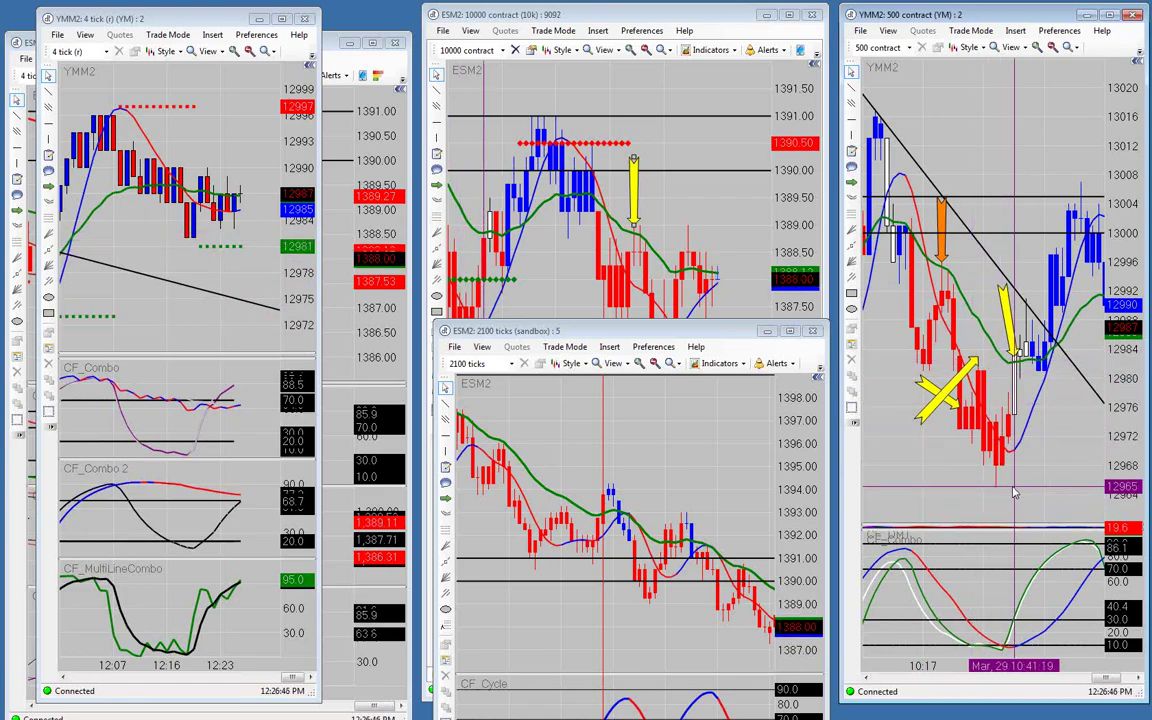
# Follow the YMM2 500 contract chart's price swings around the green moving average from about 10:35 to the latest bars.
pyautogui.moveTo(1013, 492); pyautogui.dragTo(975, 400)
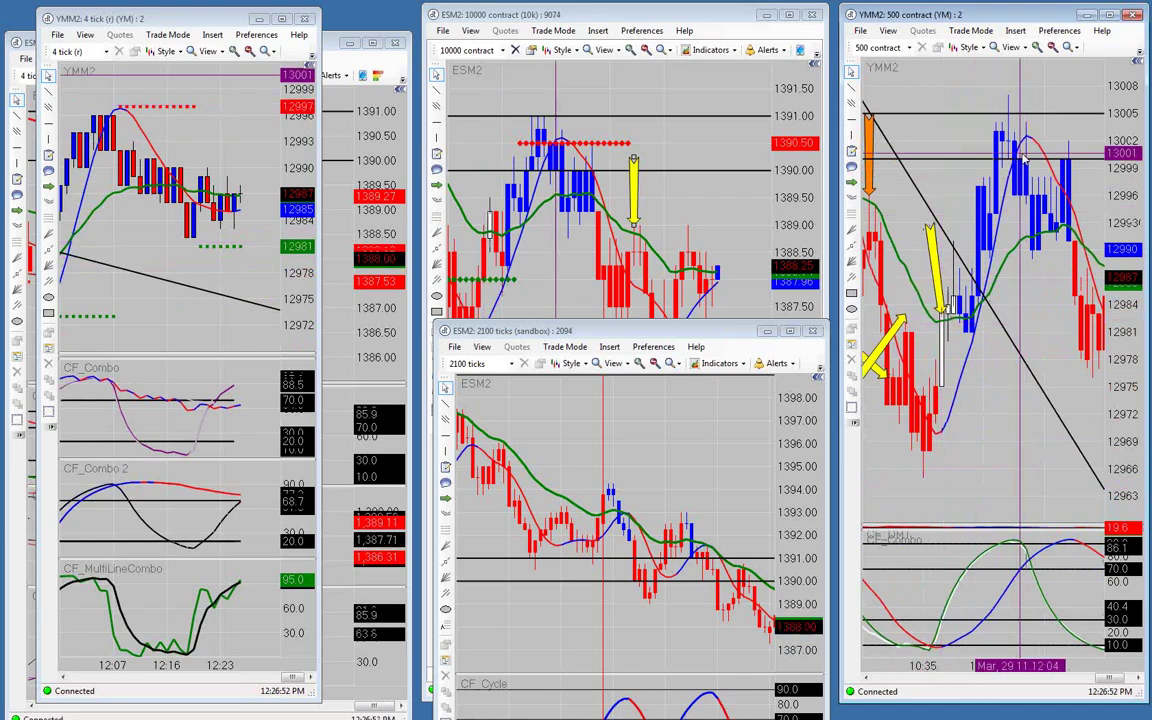
pyautogui.scroll(-3, 1023, 160)
pyautogui.scroll(-5, 1020, 159)
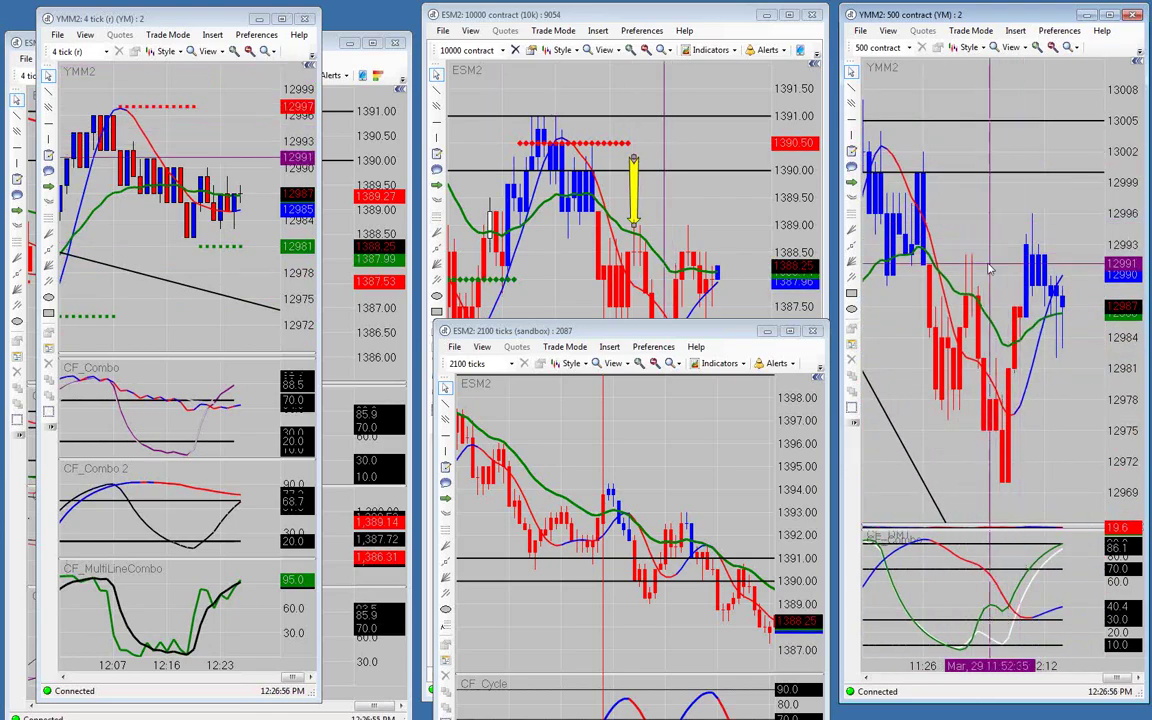
pyautogui.scroll(-3, 930, 75)
# Clear the YMM2 500 contract chart and the YMM2 Depth of Market window off the screen.
pyautogui.hotkey('alt', 'F4')
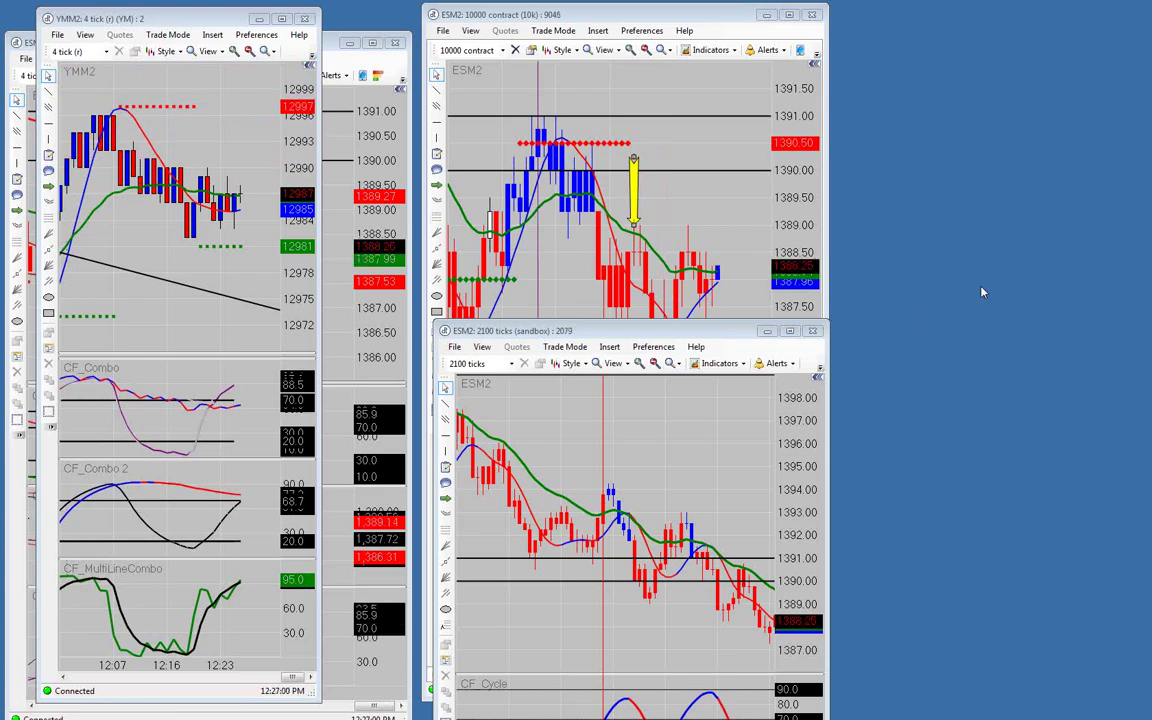
pyautogui.moveTo(908, 47); pyautogui.dragTo(485, 62)
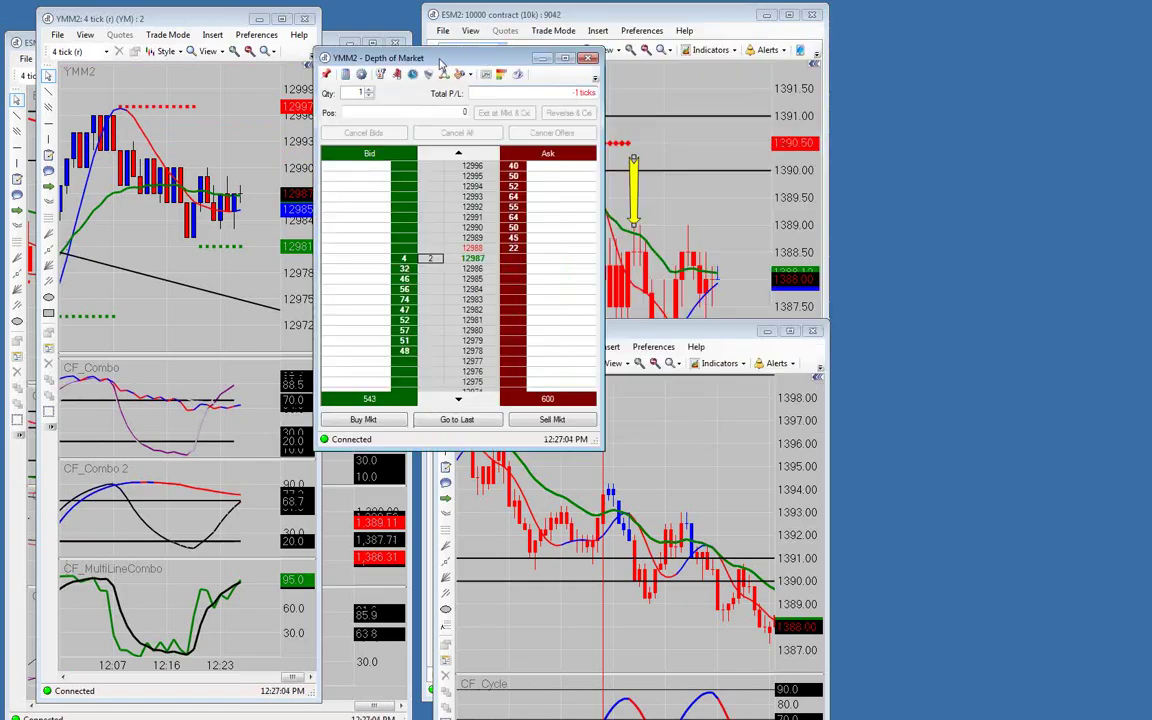
pyautogui.hotkey('alt', 'F4')
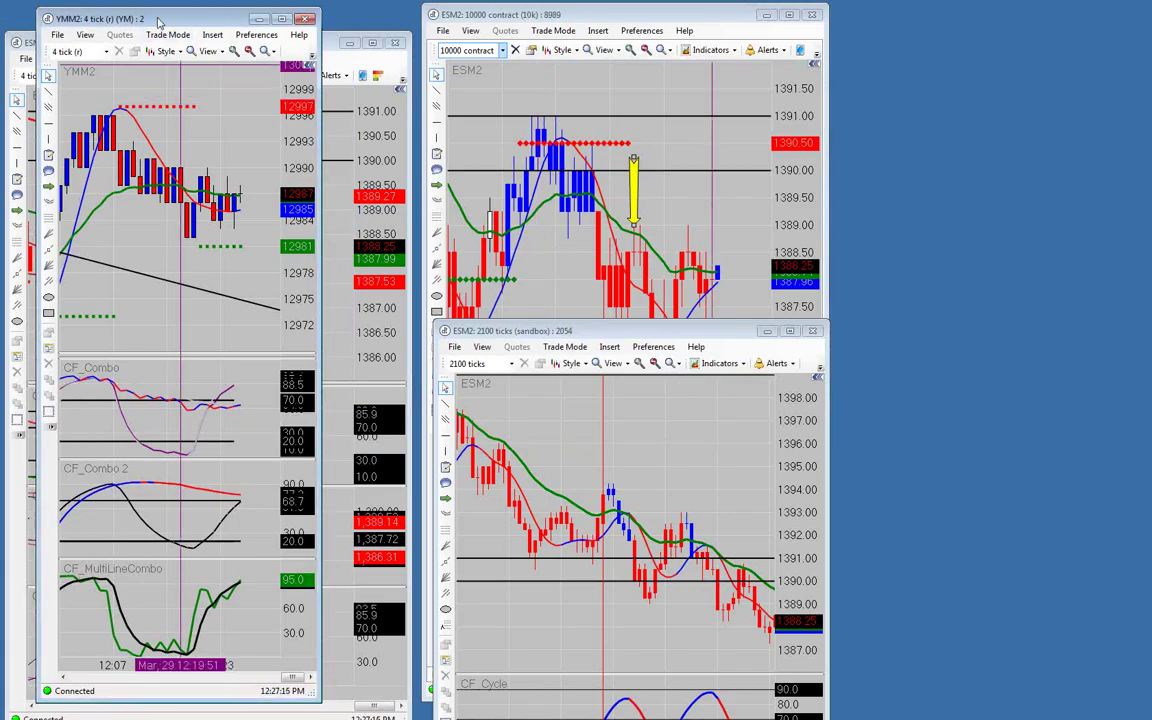
# Place the YMM2 4 tick window beside the ESM2 charts and take it back to the bars around 10:45 to 11:00.
pyautogui.moveTo(161, 20); pyautogui.dragTo(966, 17)
pyautogui.scroll(10, 960, 337)
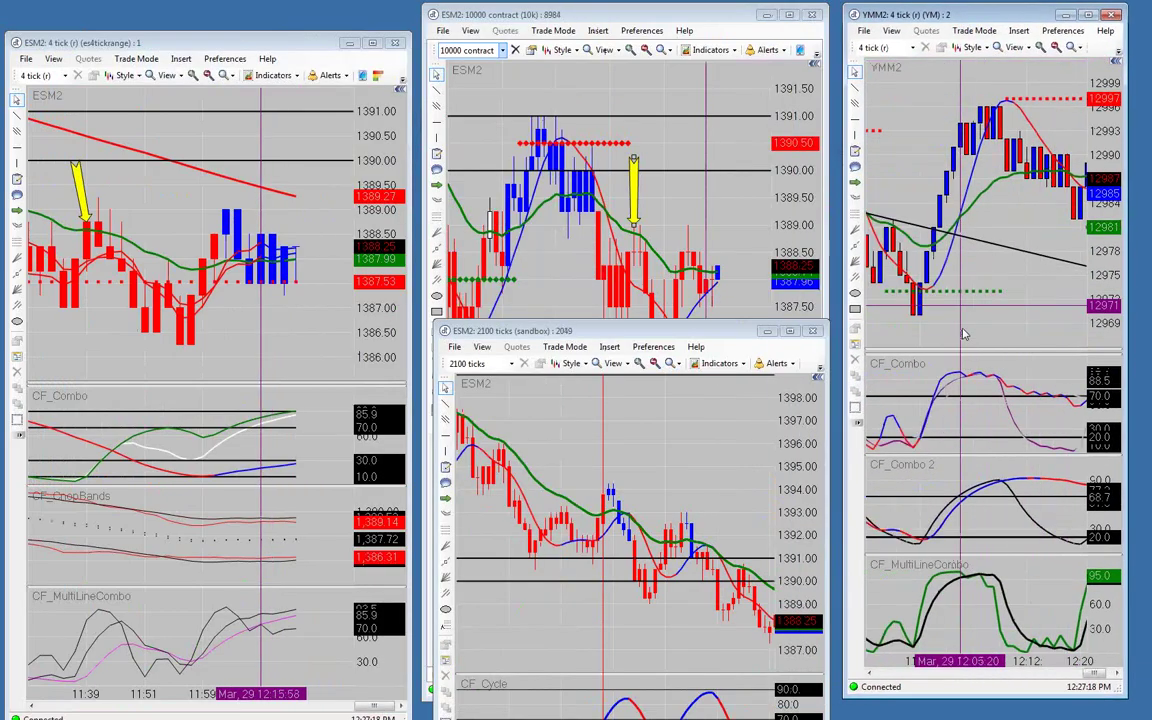
pyautogui.scroll(12, 960, 337)
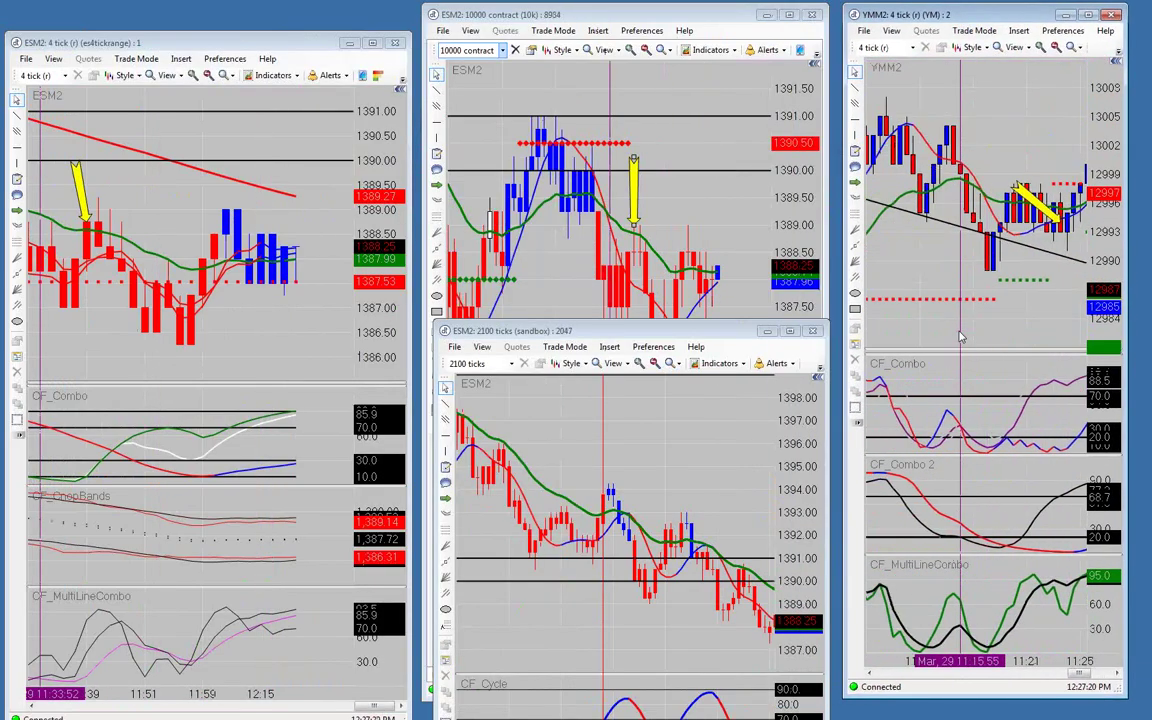
pyautogui.scroll(8, 960, 337)
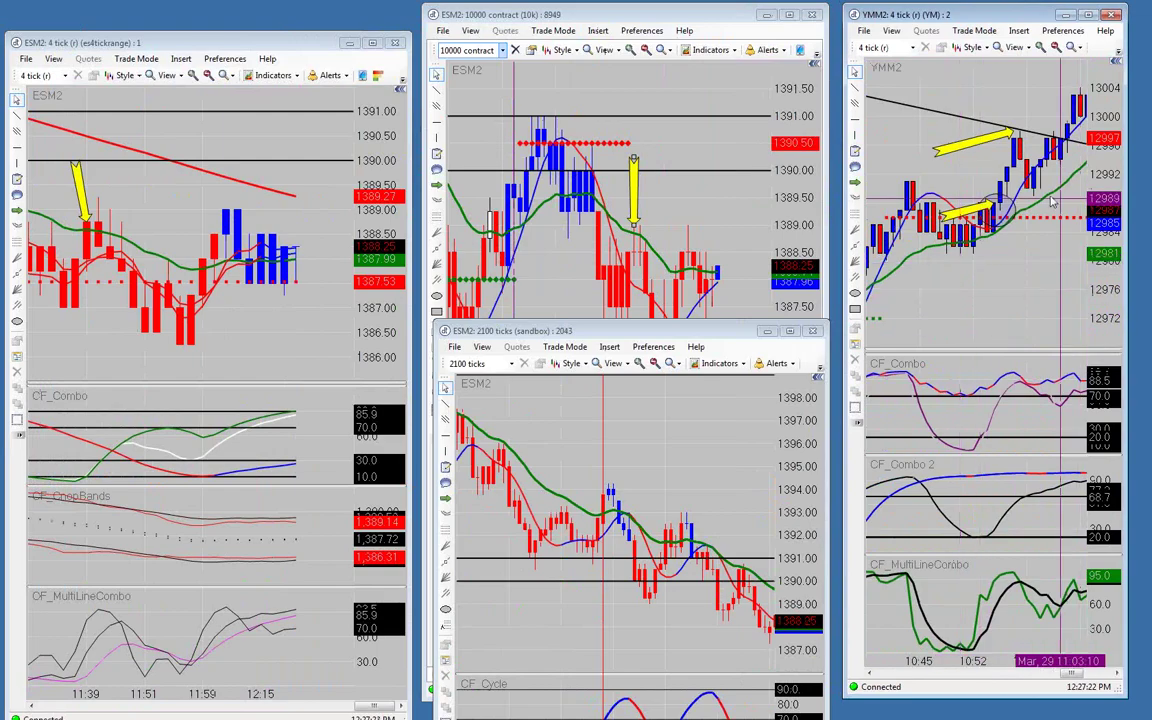
pyautogui.moveTo(985, 365); pyautogui.dragTo(1040, 155)
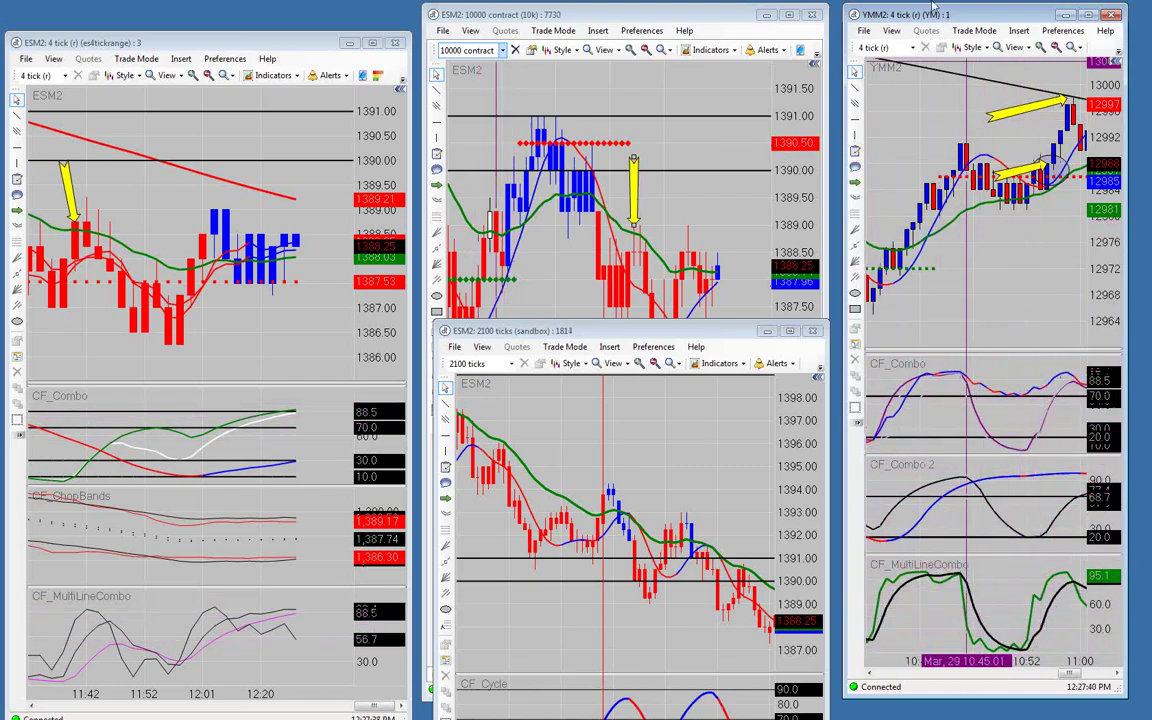
# Mark the 10:45 to 10:52 setup on the YMM2 4 tick chart with up arrows on CF_Combo and CF_Combo 2 and an ellipse around the CF_MultiLineCombo low.
pyautogui.moveTo(998, 20); pyautogui.dragTo(886, 18)
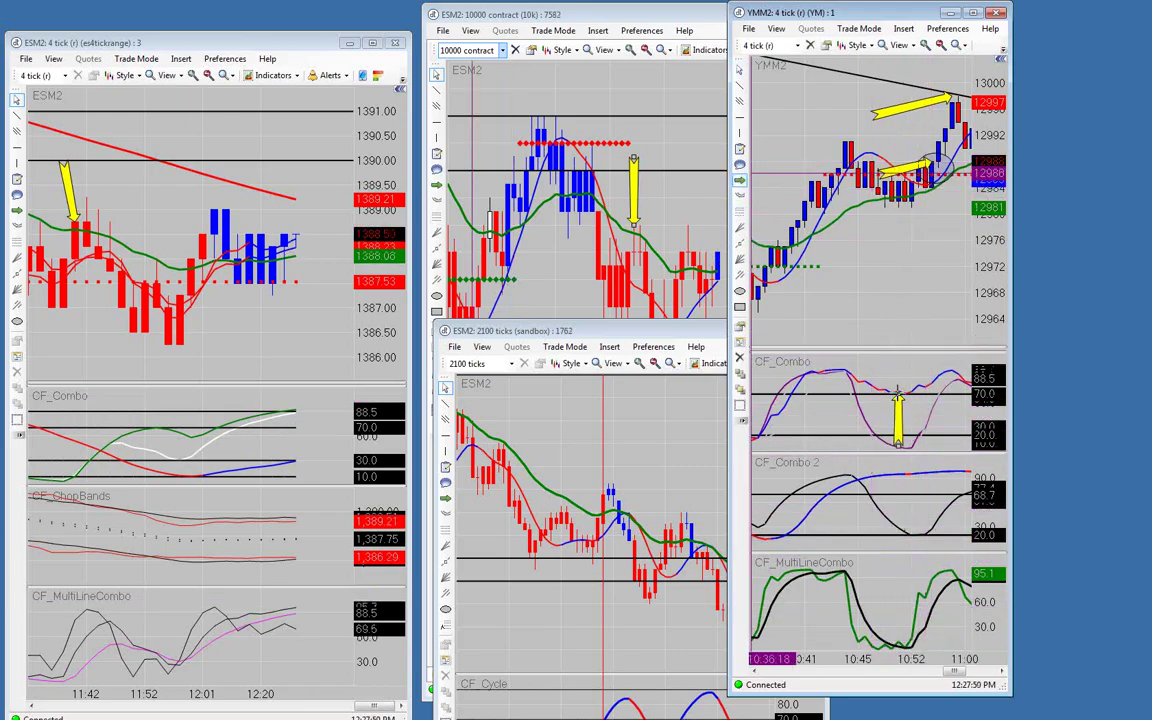
pyautogui.click(912, 537)
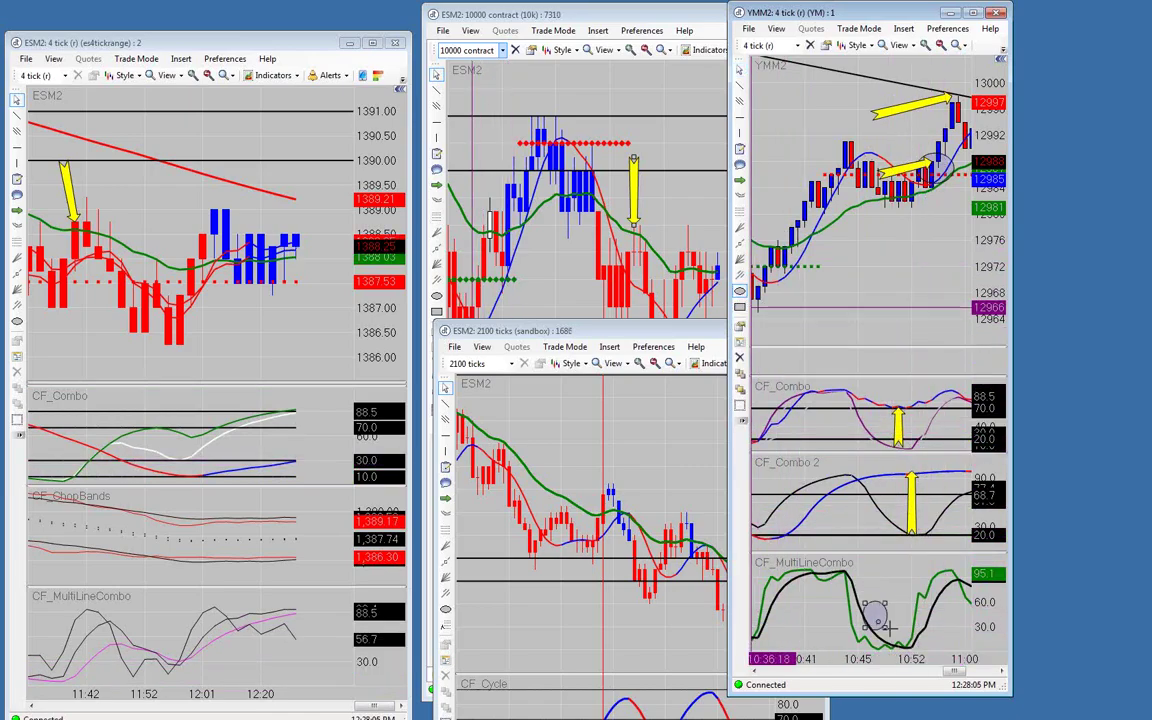
pyautogui.moveTo(877, 614); pyautogui.dragTo(822, 645)
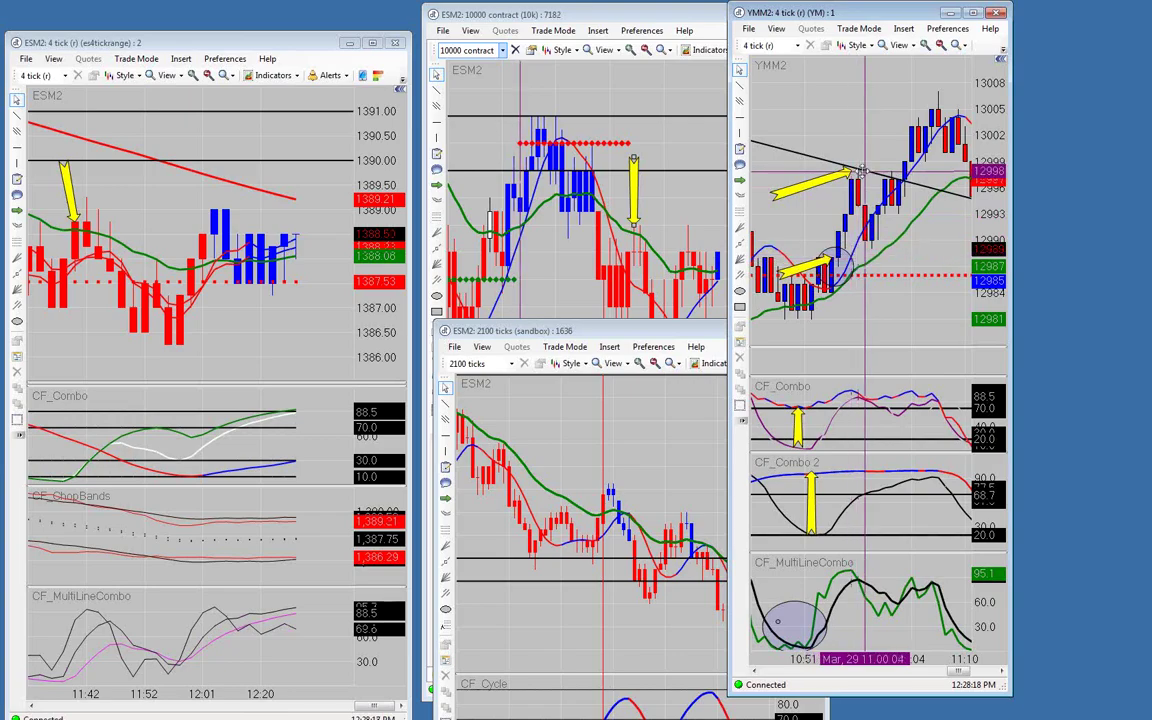
# Mark the YMM2 setups between about 11:21 and 11:32 with yellow down arrows on the CF_Combo, CF_Combo 2 and CF_MultiLineCombo indicators.
pyautogui.scroll(-6, 860, 220)
pyautogui.scroll(-4, 865, 188)
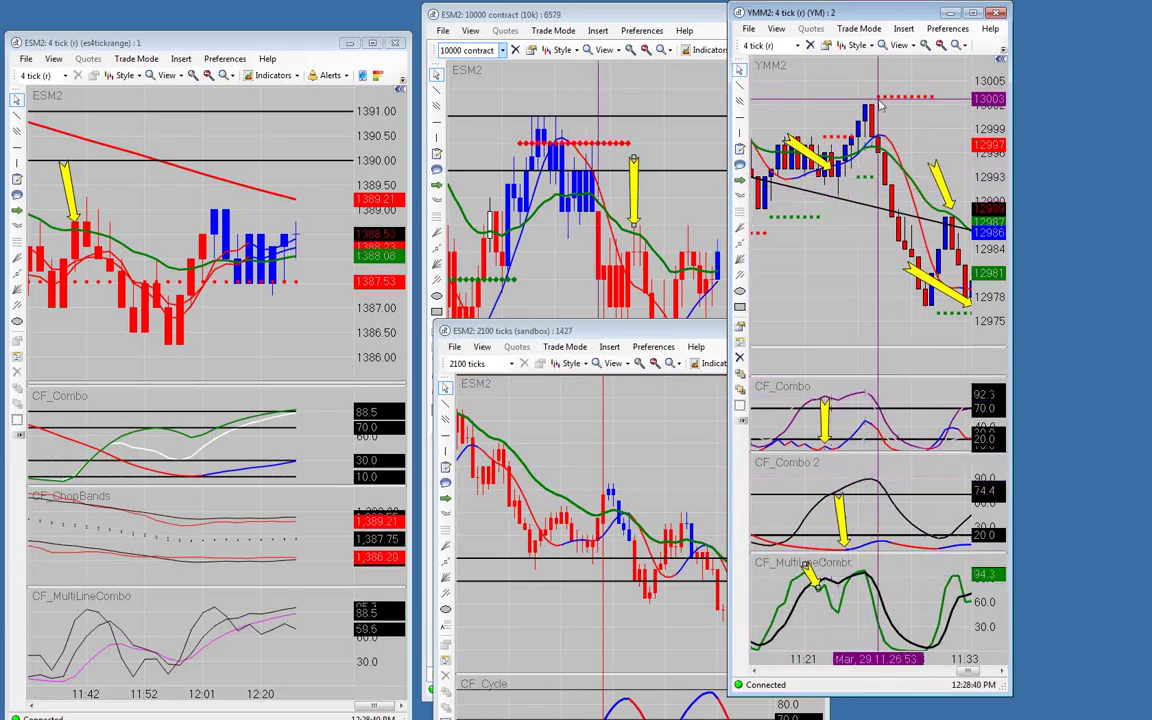
pyautogui.scroll(-5, 872, 110)
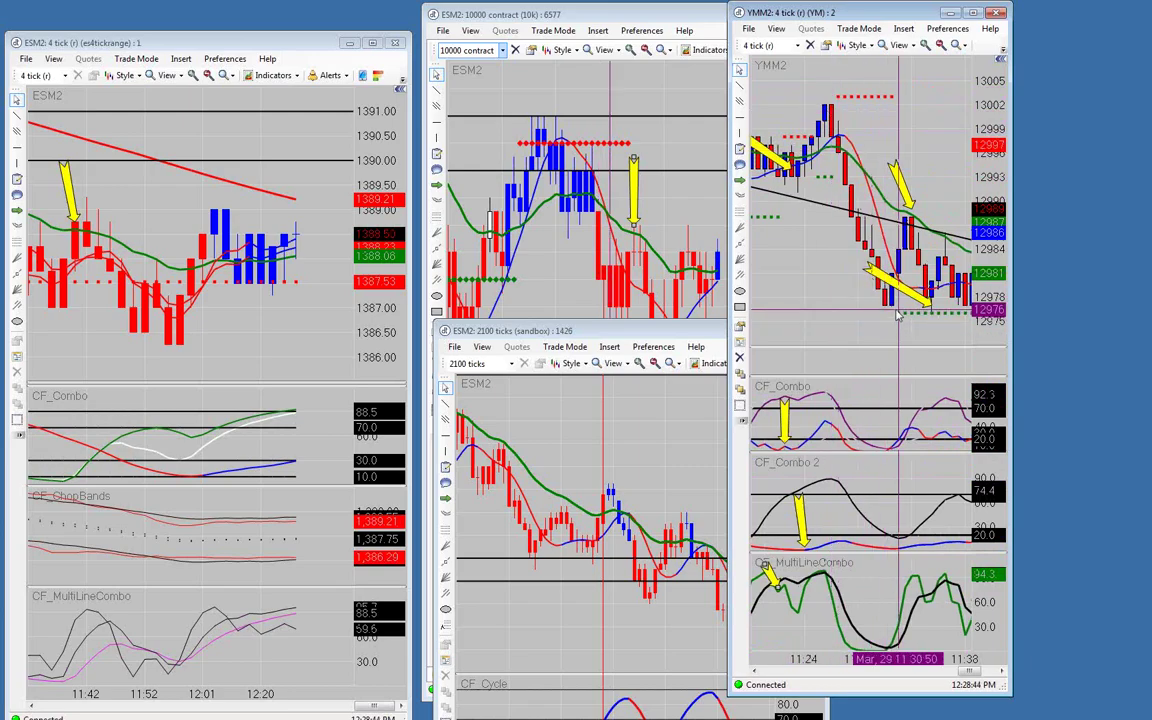
pyautogui.scroll(-3, 895, 300)
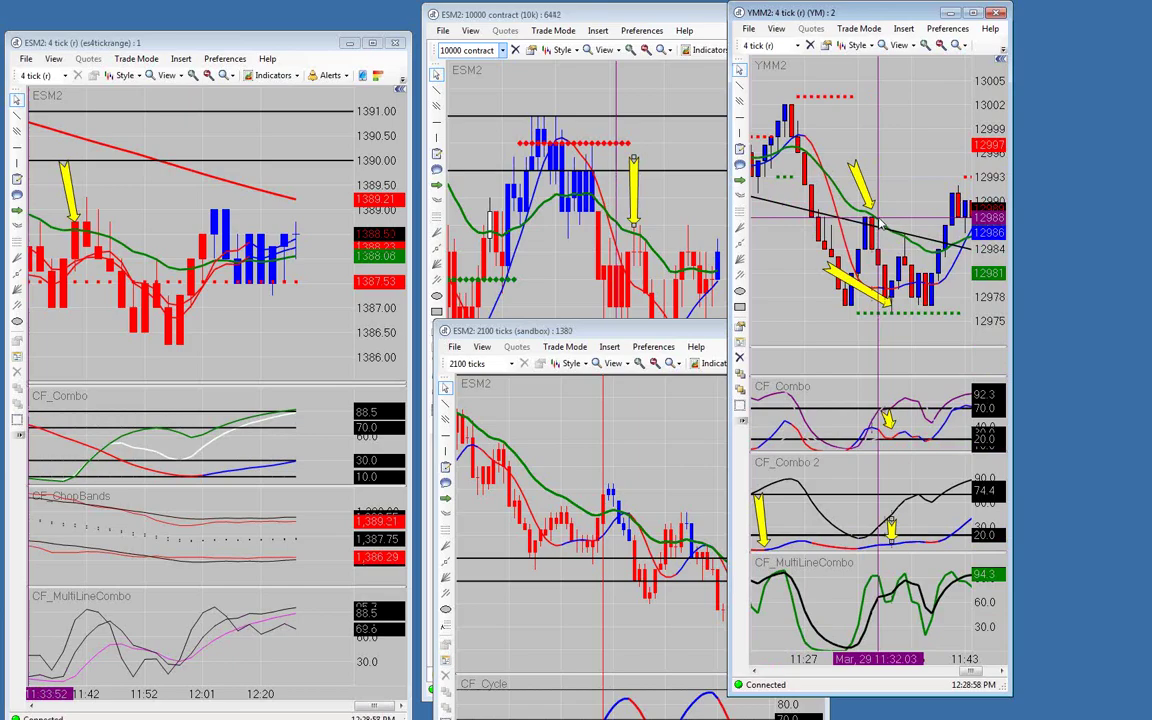
# Examine YMM2 4 tick price against its moving averages and combo lines from about 11:31 to 12:19.
pyautogui.scroll(-3, 862, 245)
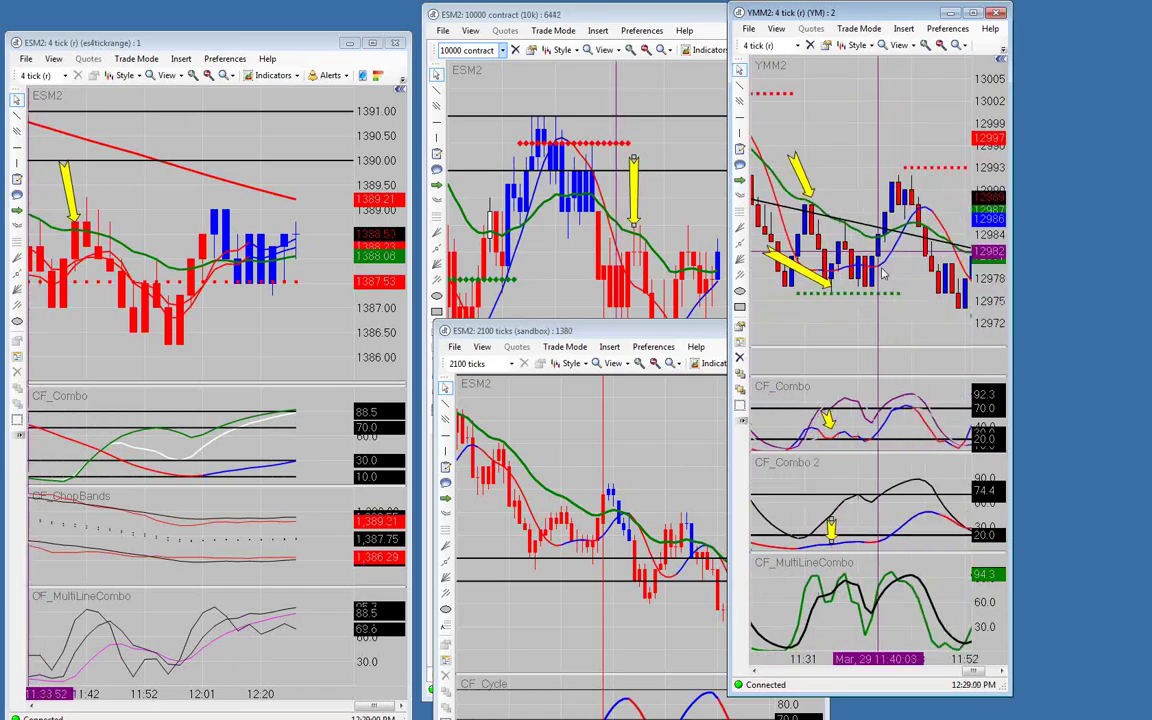
pyautogui.scroll(-2, 844, 274)
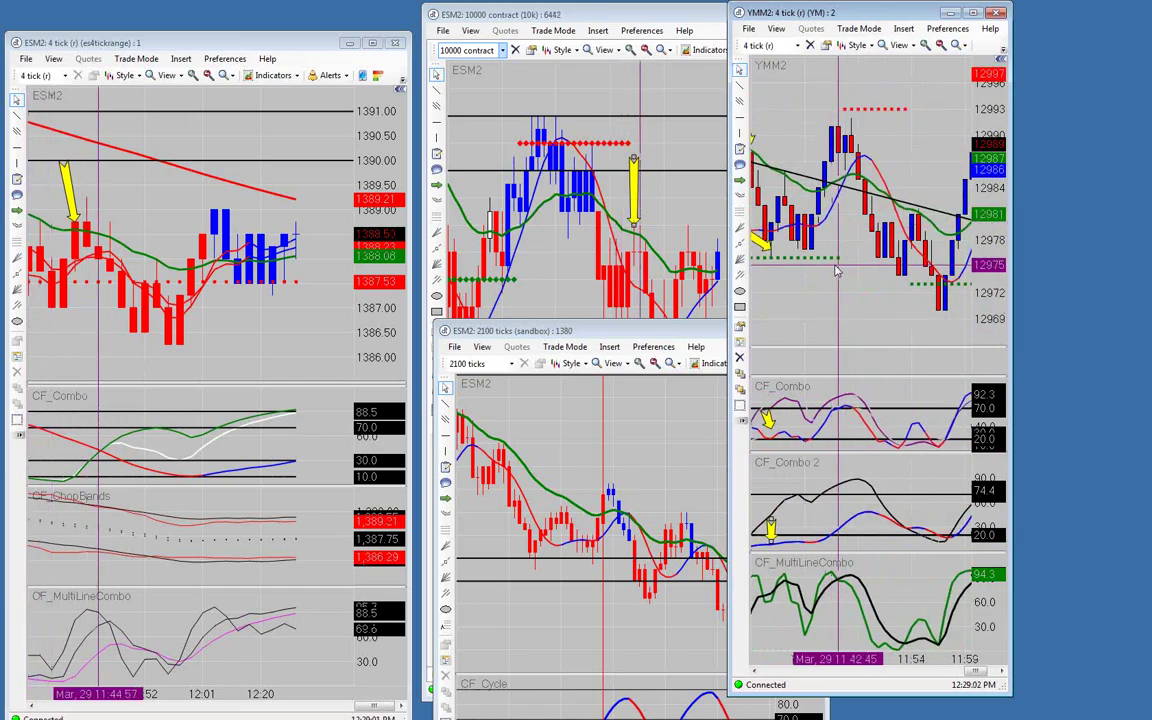
pyautogui.scroll(3, 836, 272)
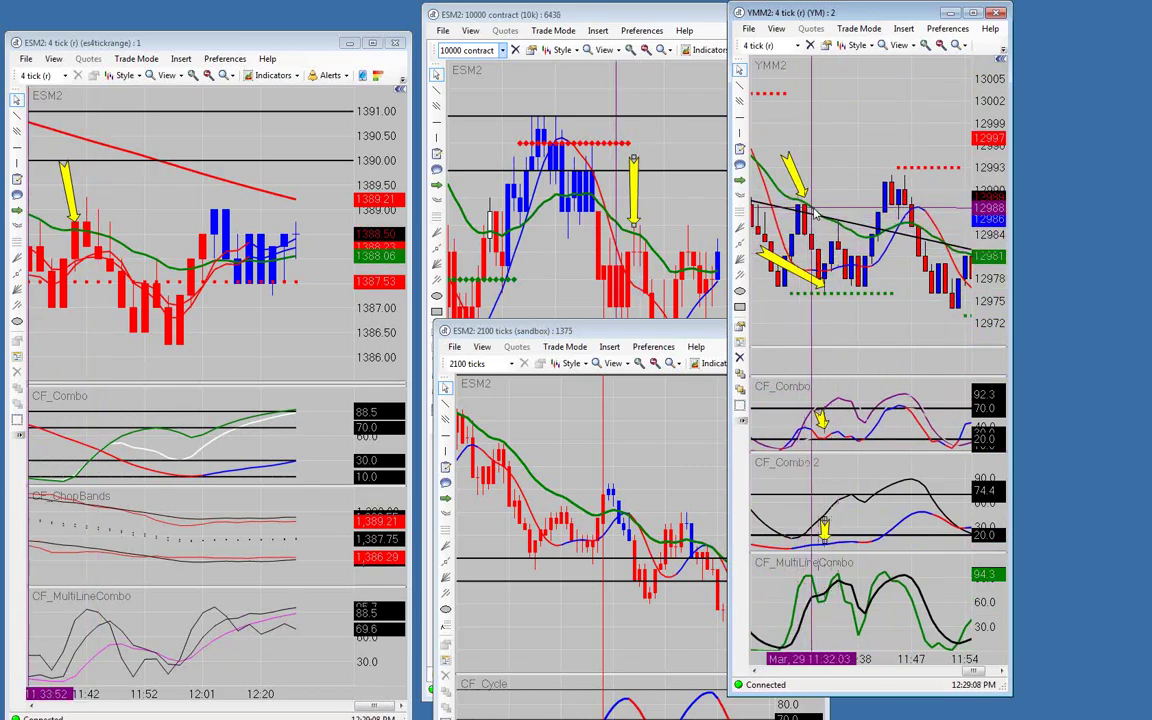
pyautogui.scroll(-3, 800, 220)
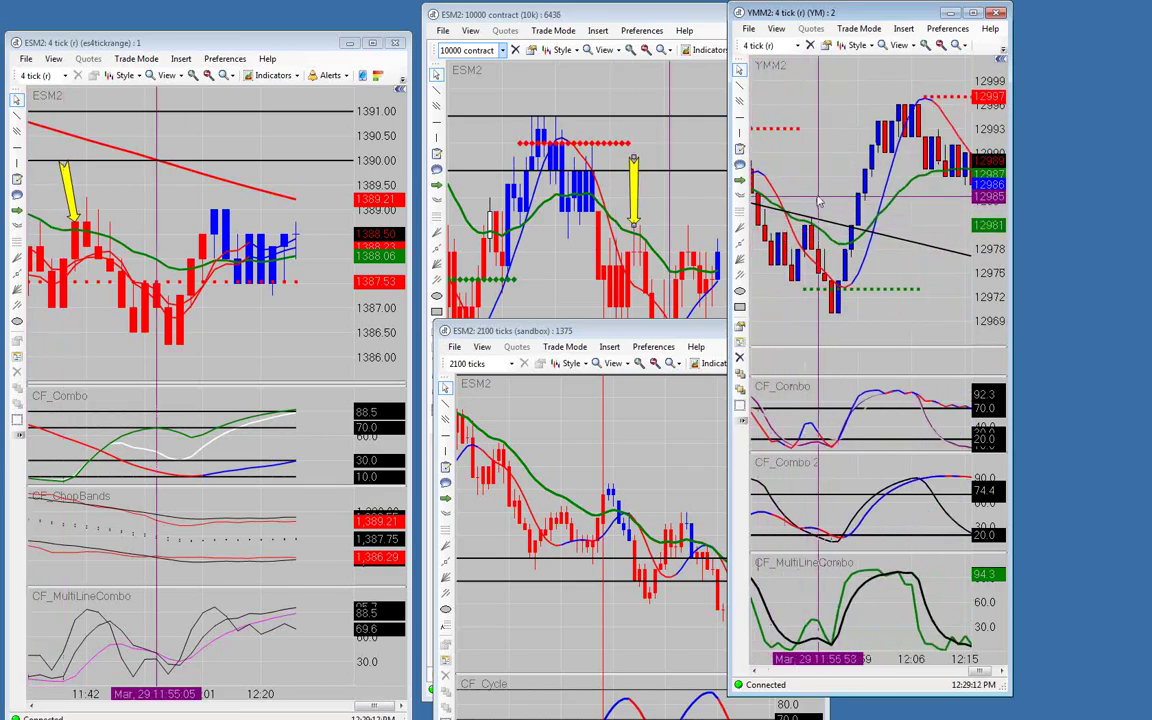
pyautogui.scroll(-1, 836, 202)
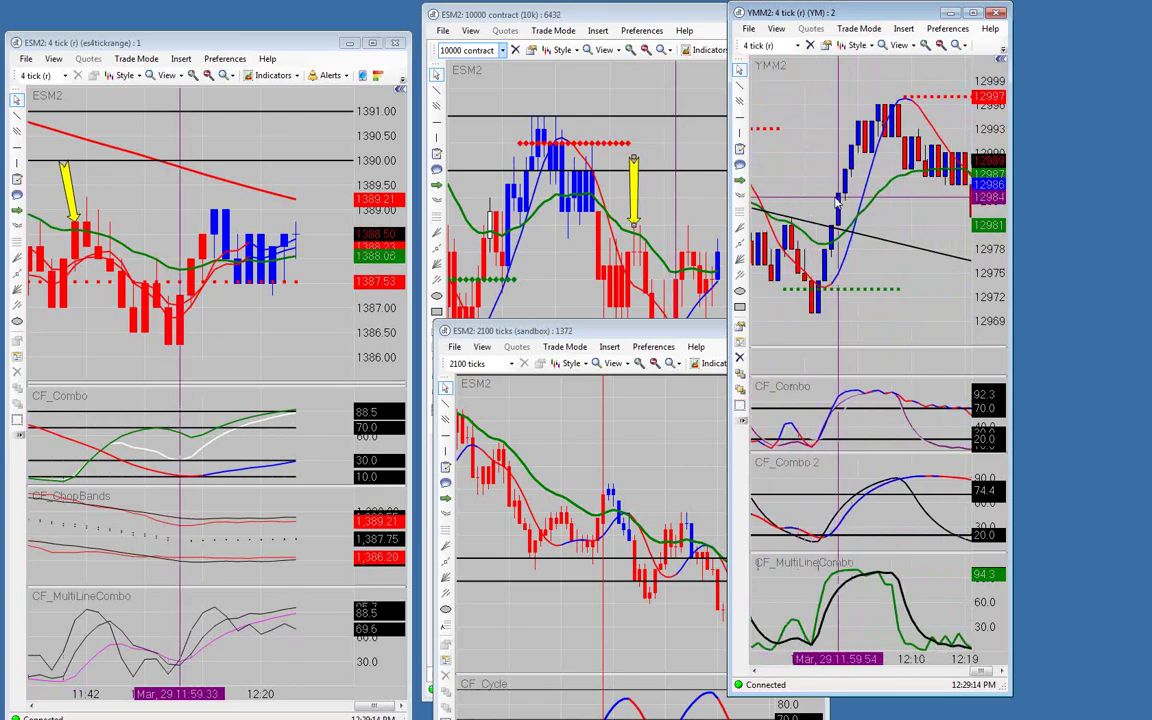
# Mark the YMM2 setup near 12:19 with up arrows on CF_Combo and CF_Combo 2 and a CF_MultiLineCombo ellipse, and move the window clear of the ESM2 charts.
pyautogui.scroll(-2, 836, 202)
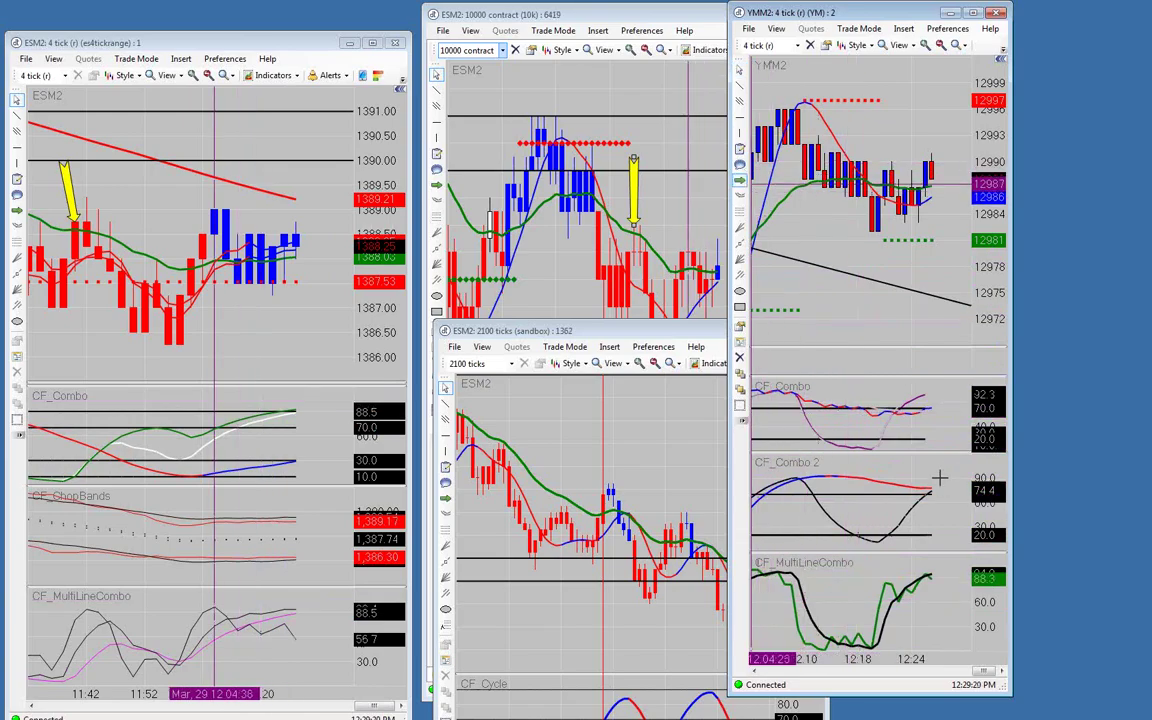
pyautogui.click(870, 450)
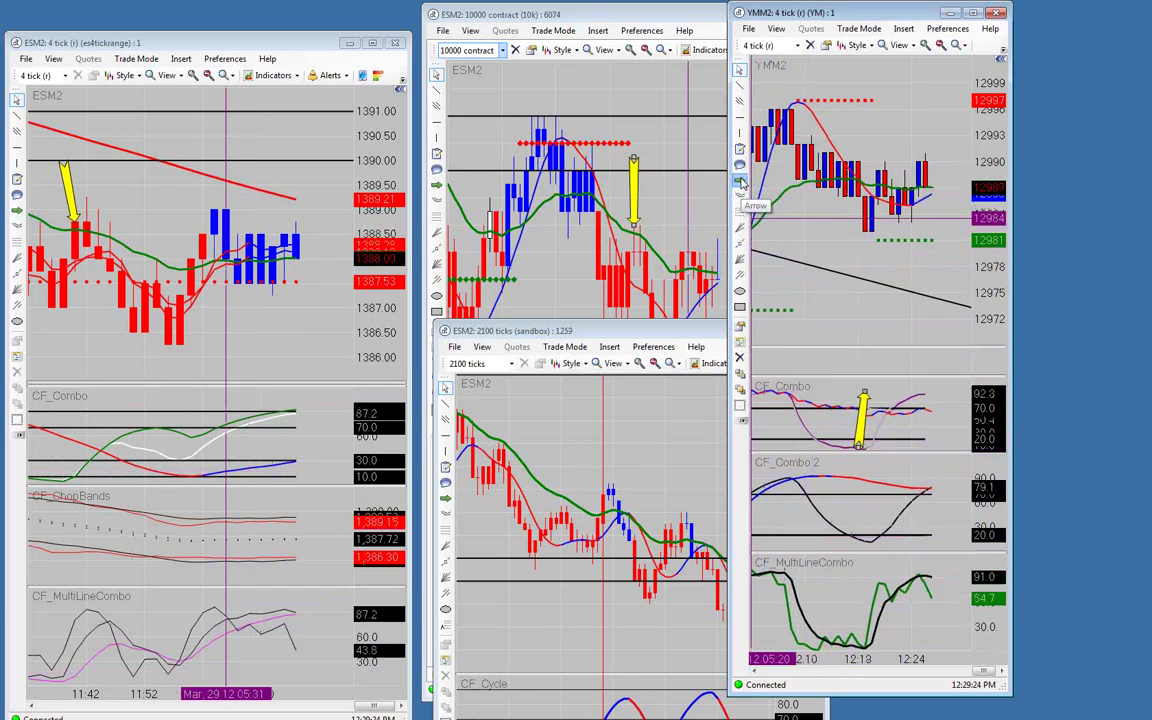
pyautogui.click(870, 520)
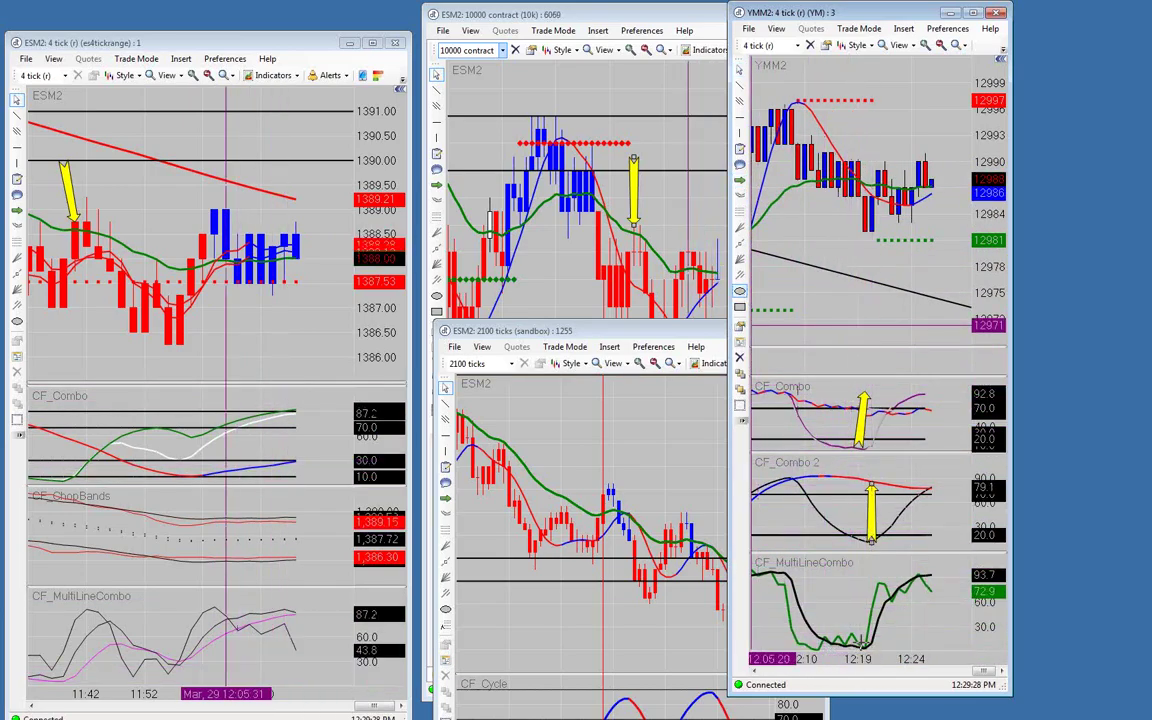
pyautogui.moveTo(818, 611); pyautogui.dragTo(883, 645)
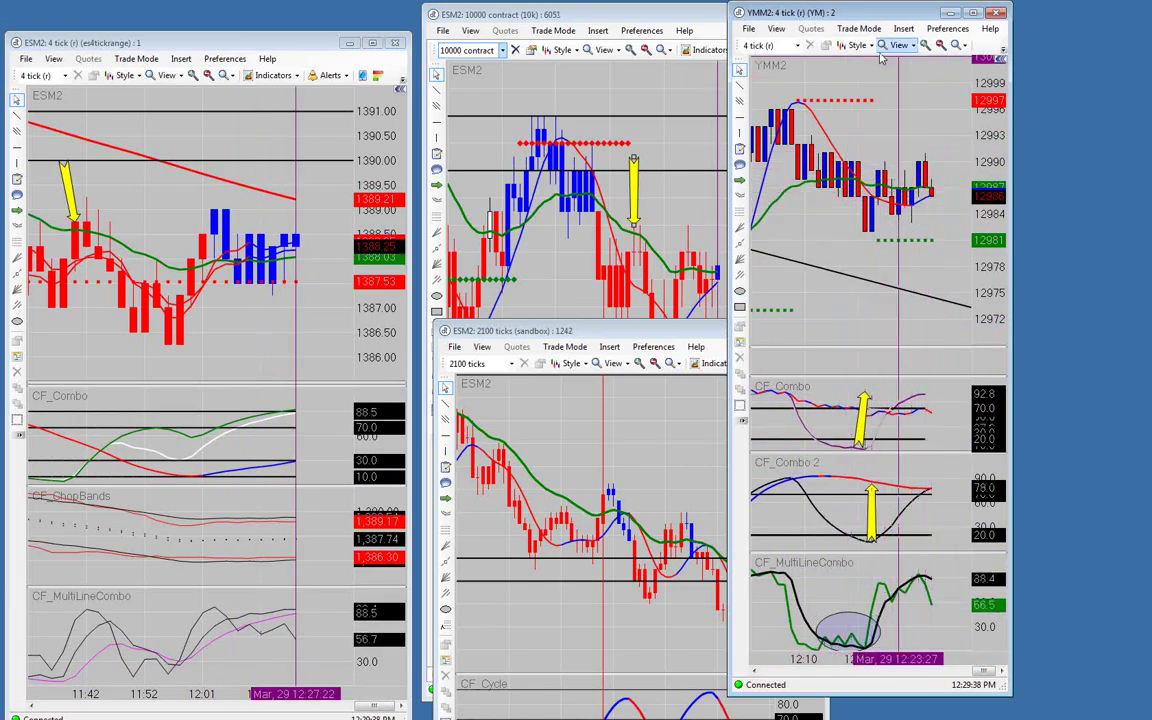
pyautogui.moveTo(869, 22); pyautogui.dragTo(981, 22)
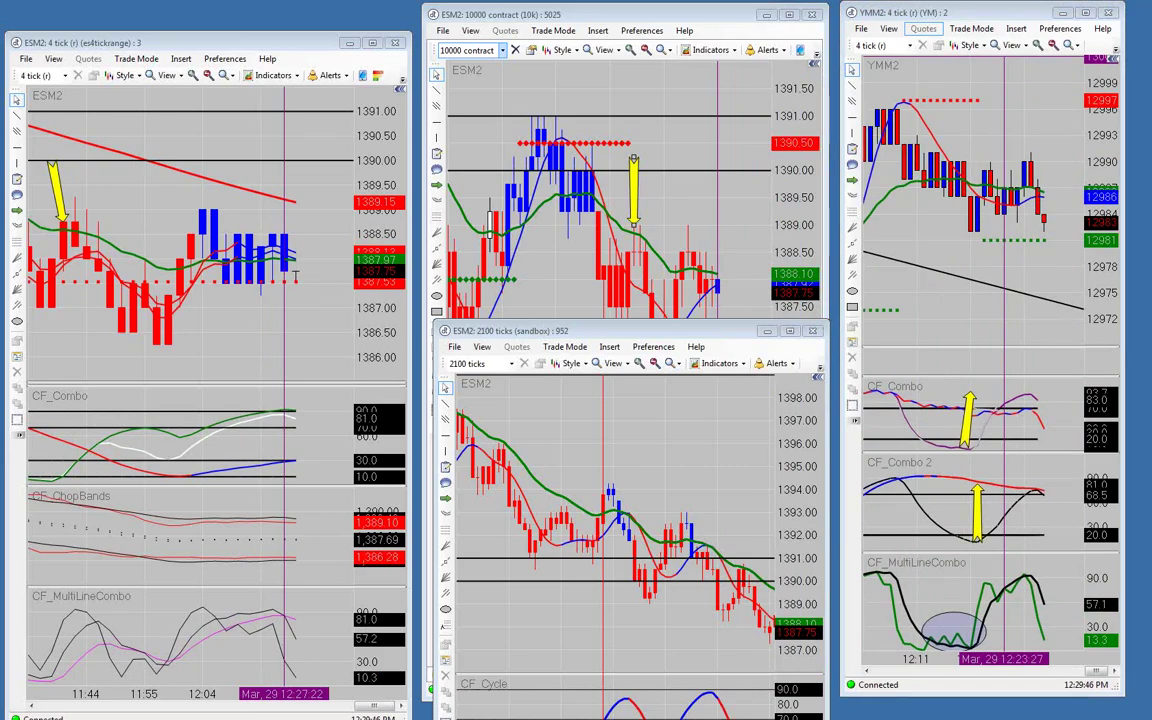
# Bring up the NQM2 4 tick chart, widen its window and zoom out to show prices from about 11:00 to 12:26.
pyautogui.hotkey('alt', 'Tab')
pyautogui.moveTo(1109, 20); pyautogui.dragTo(481, 22)
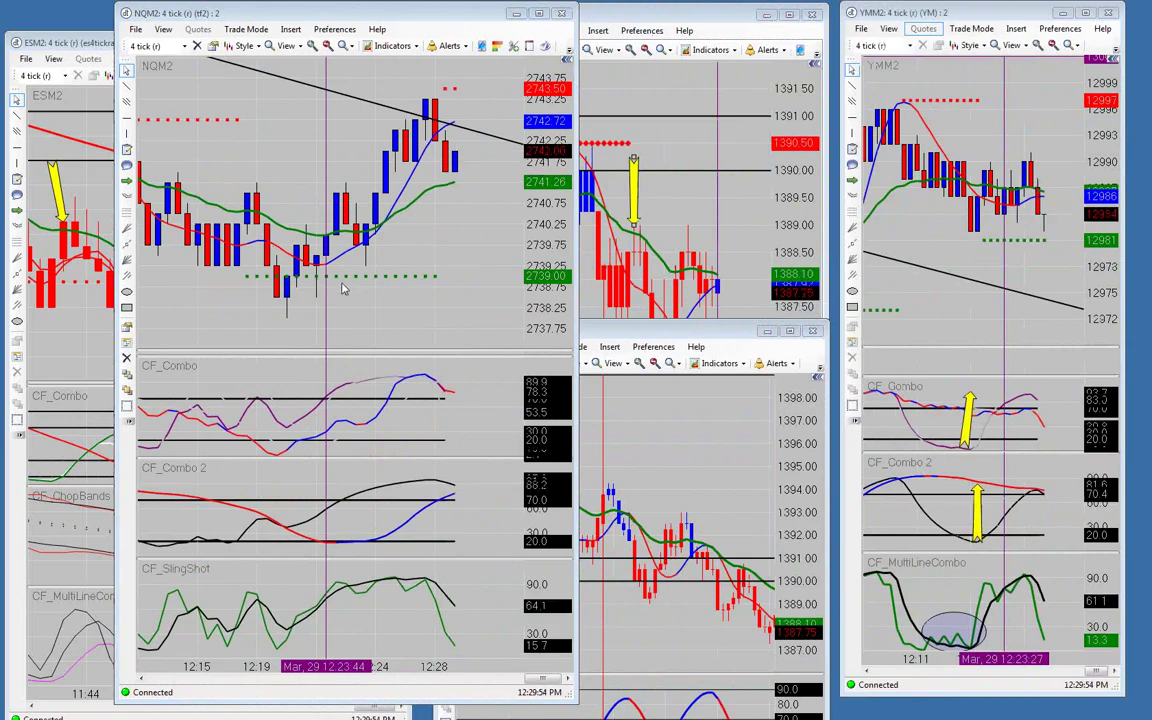
pyautogui.moveTo(577, 313); pyautogui.dragTo(1092, 333)
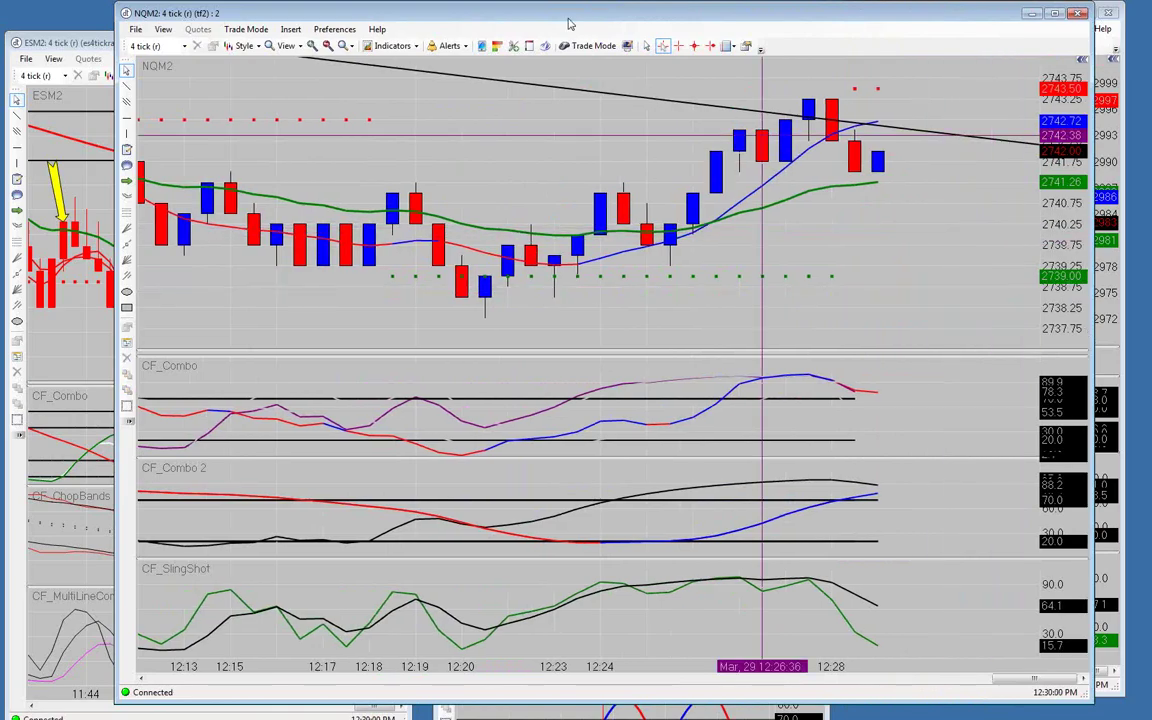
pyautogui.click(328, 47)
pyautogui.click(328, 47)
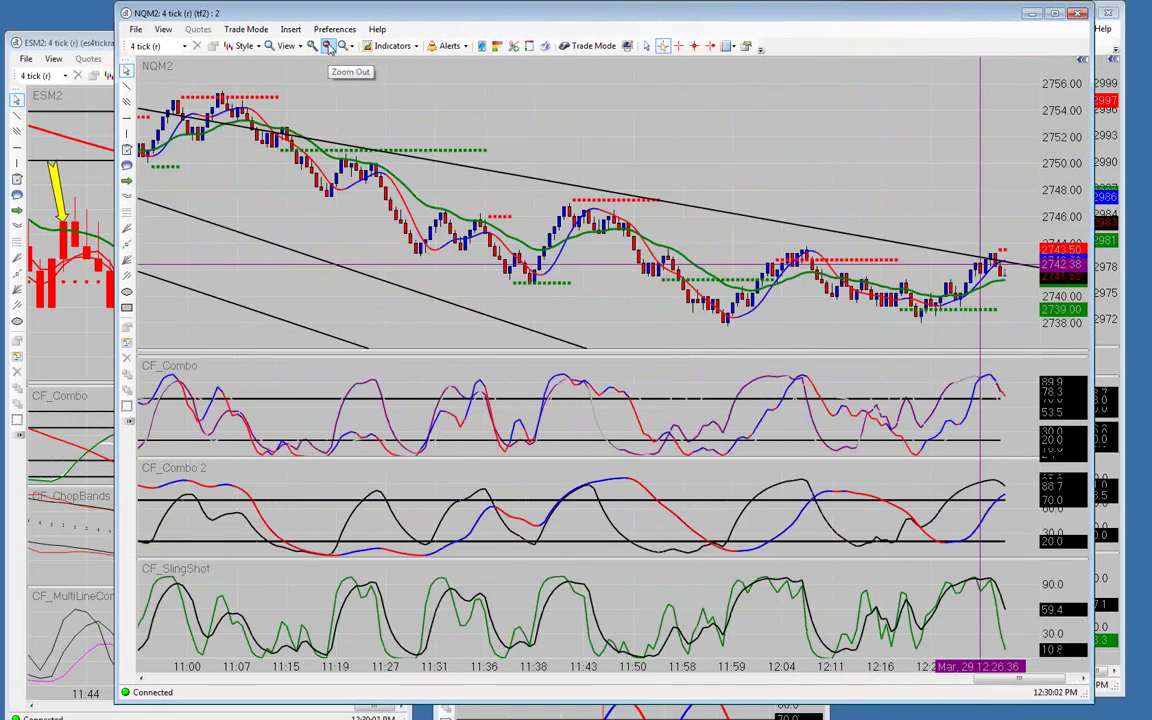
pyautogui.click(328, 47)
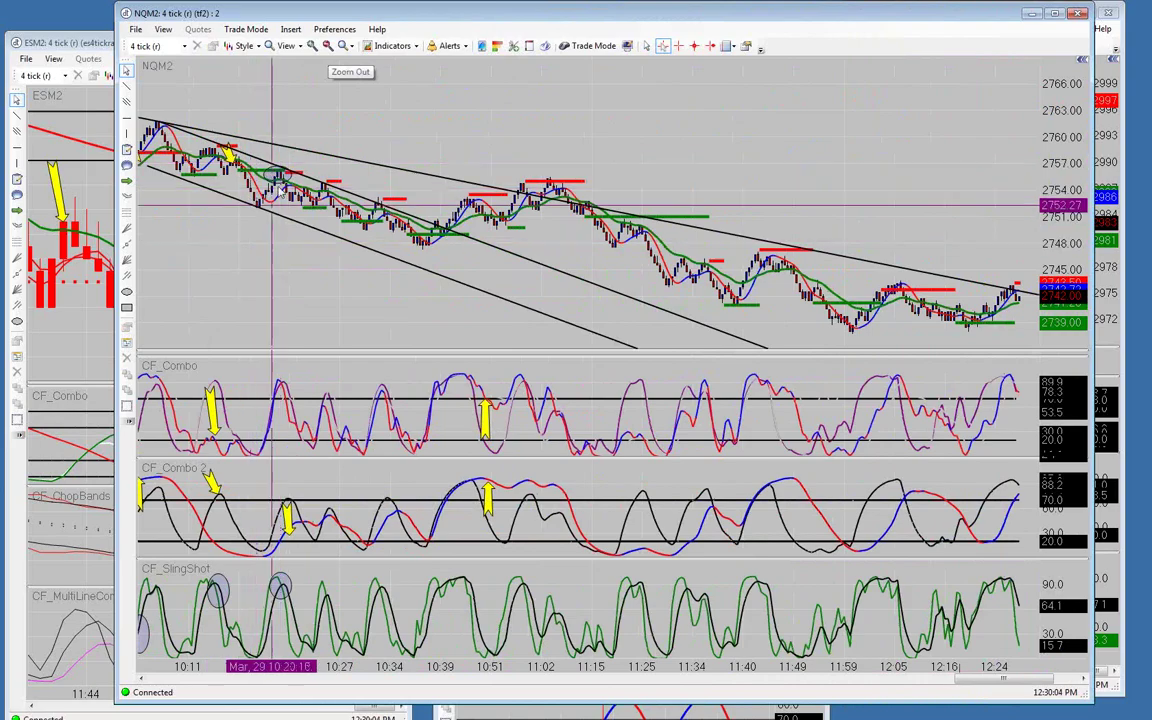
pyautogui.click(312, 46)
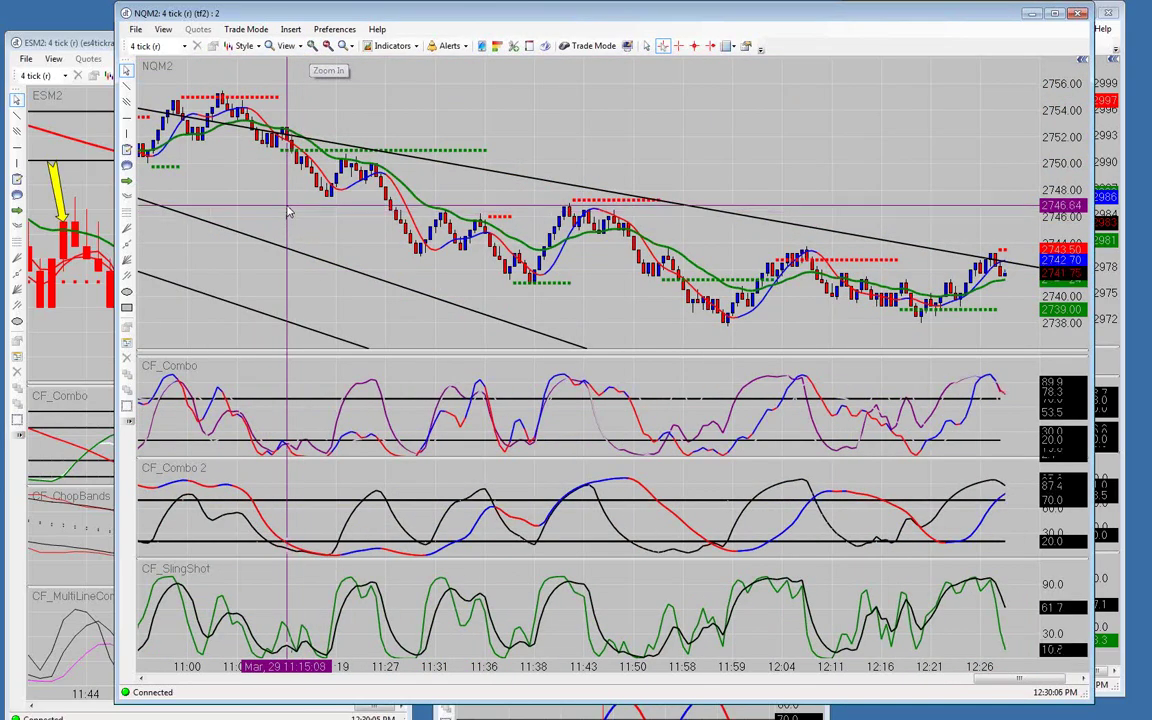
# Examine the marked NQM2 4 tick setups from about 09:30 to 11:37 against the CF_Combo, CF_Combo 2 and CF_SlingShot indicators.
pyautogui.scroll(3, 294, 206)
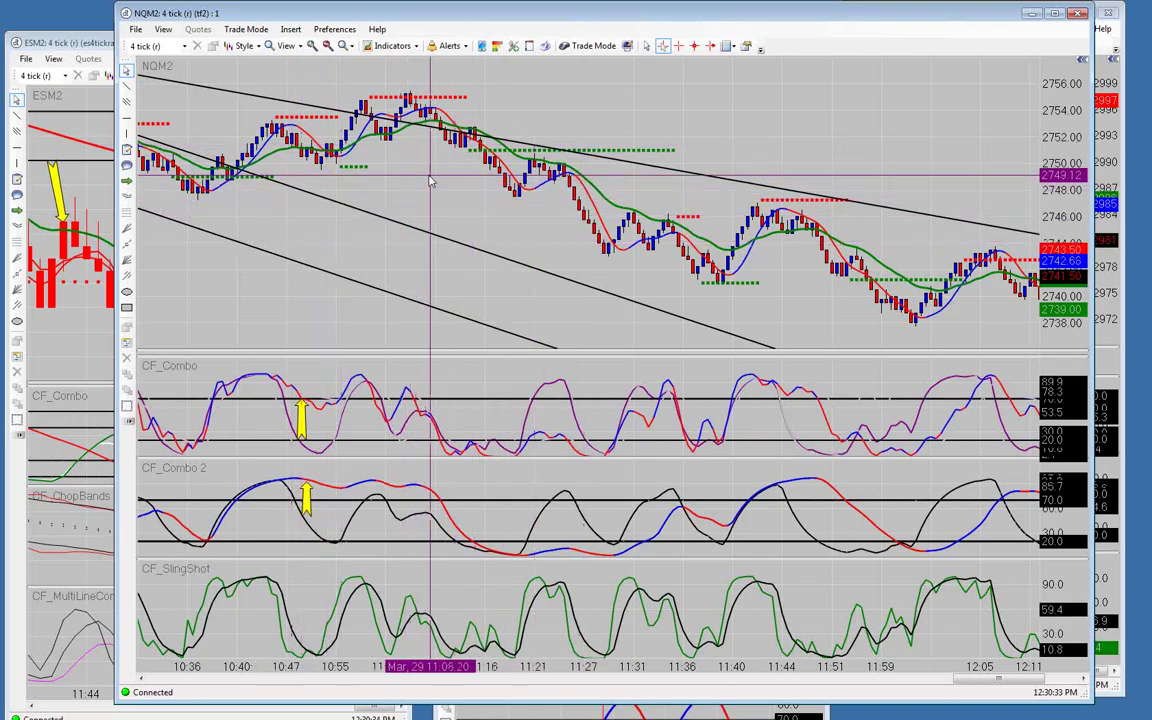
pyautogui.scroll(10, 431, 181)
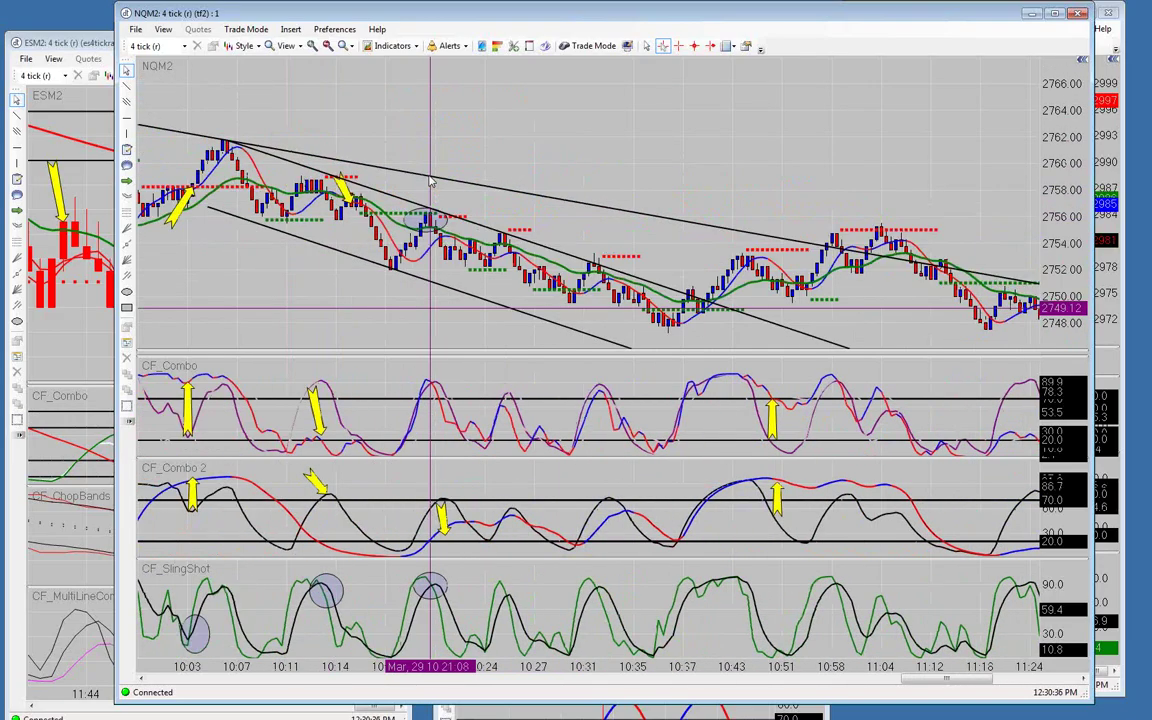
pyautogui.scroll(5, 340, 220)
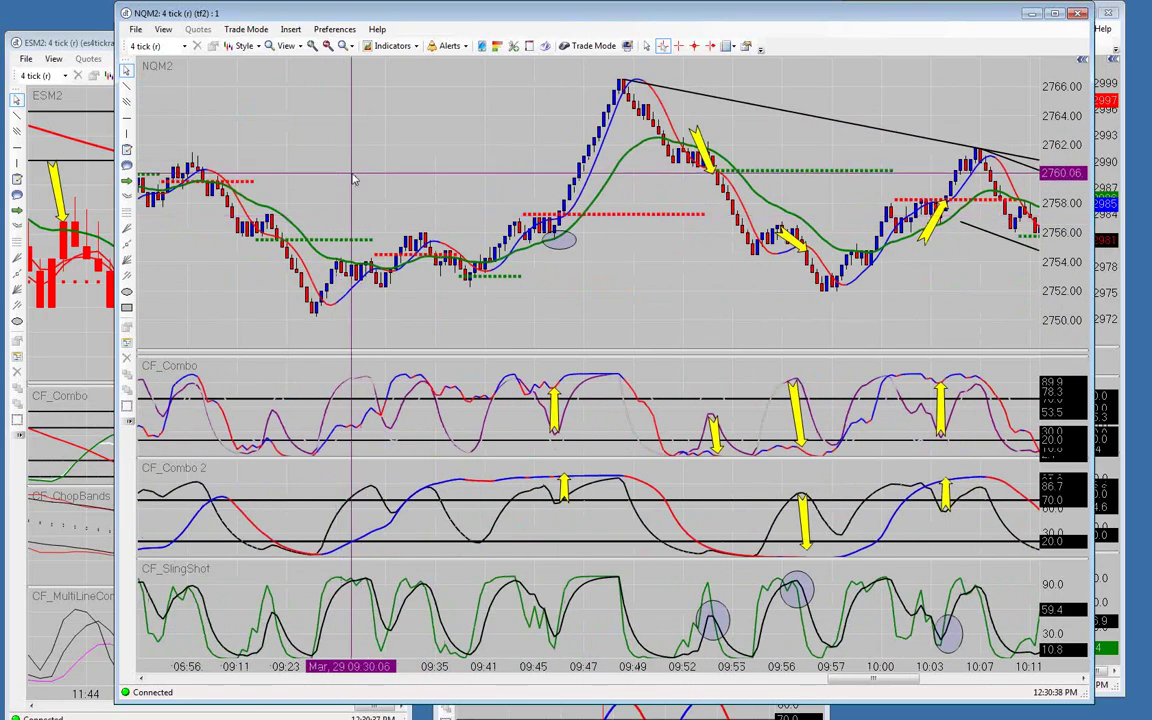
pyautogui.scroll(-3, 355, 180)
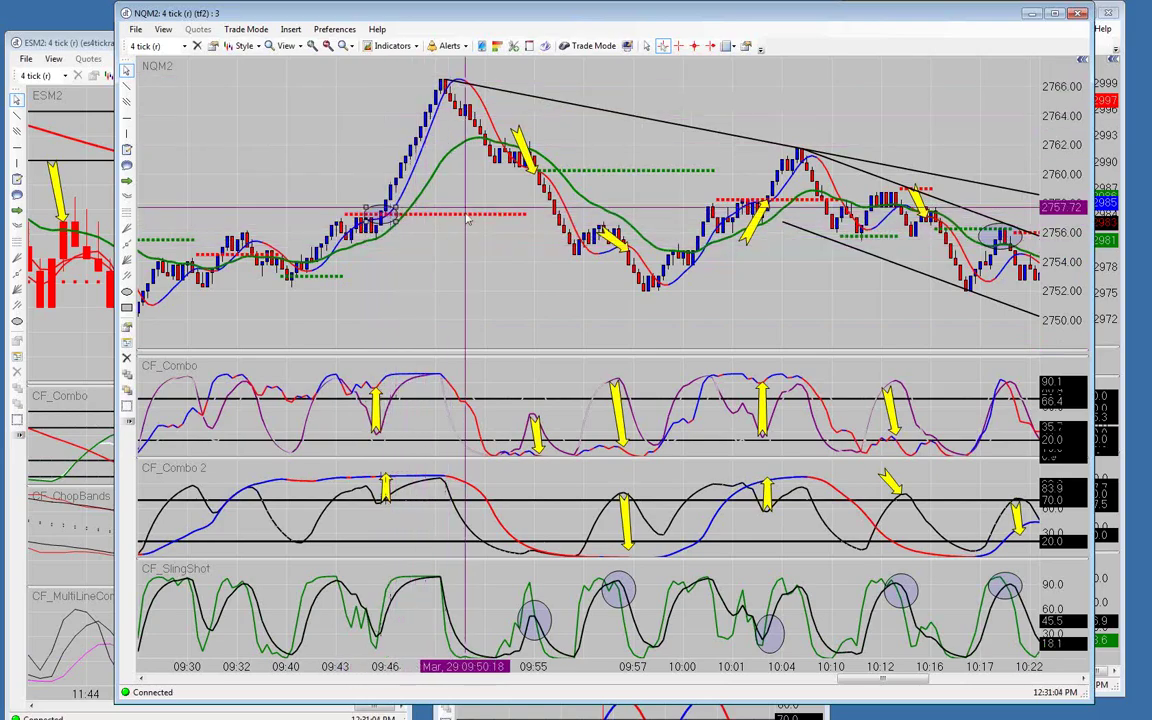
pyautogui.scroll(-3, 470, 228)
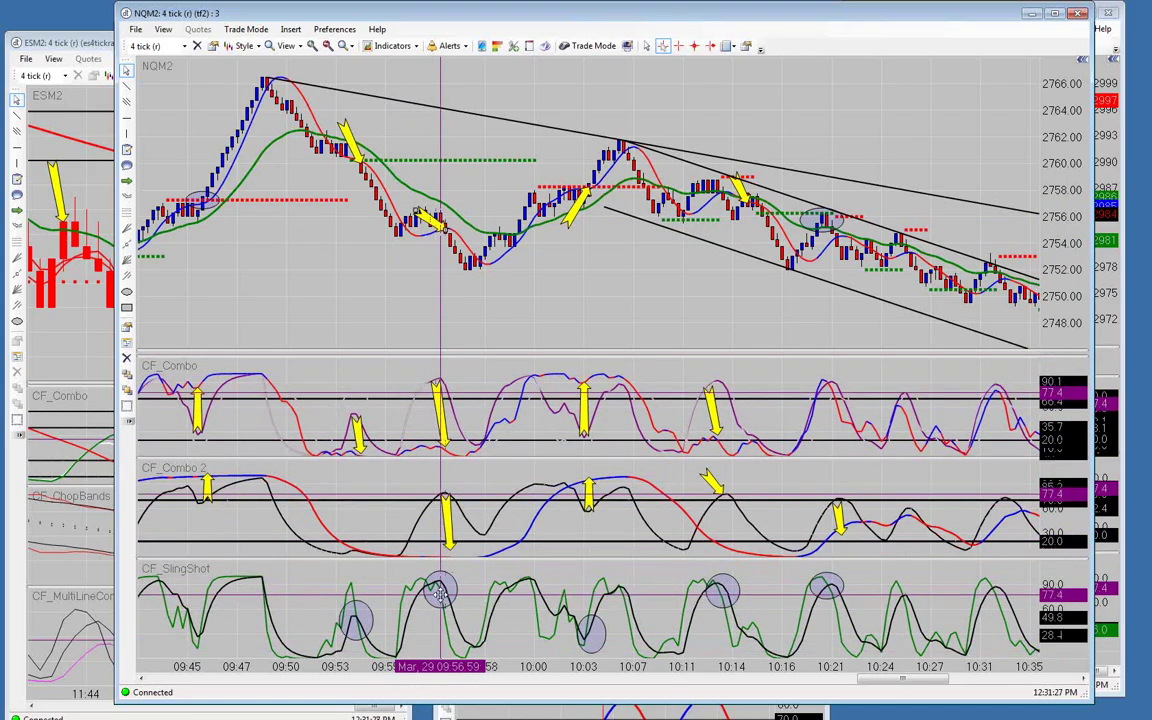
pyautogui.scroll(-5, 440, 592)
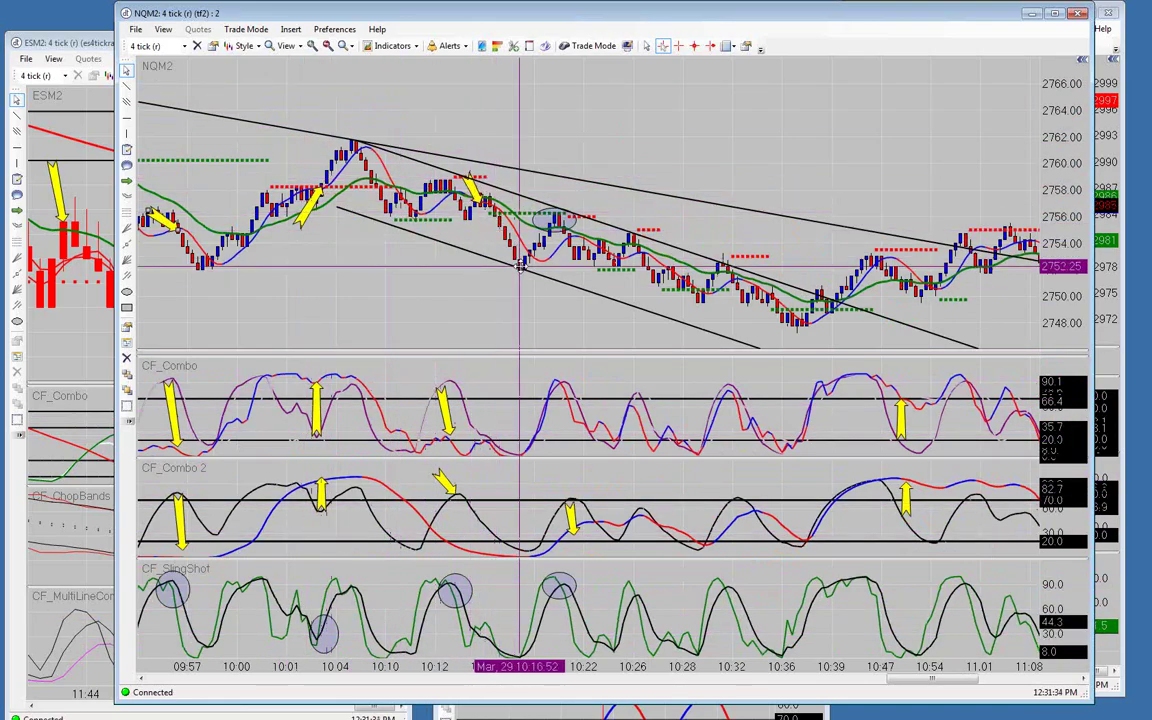
pyautogui.scroll(-2, 480, 195)
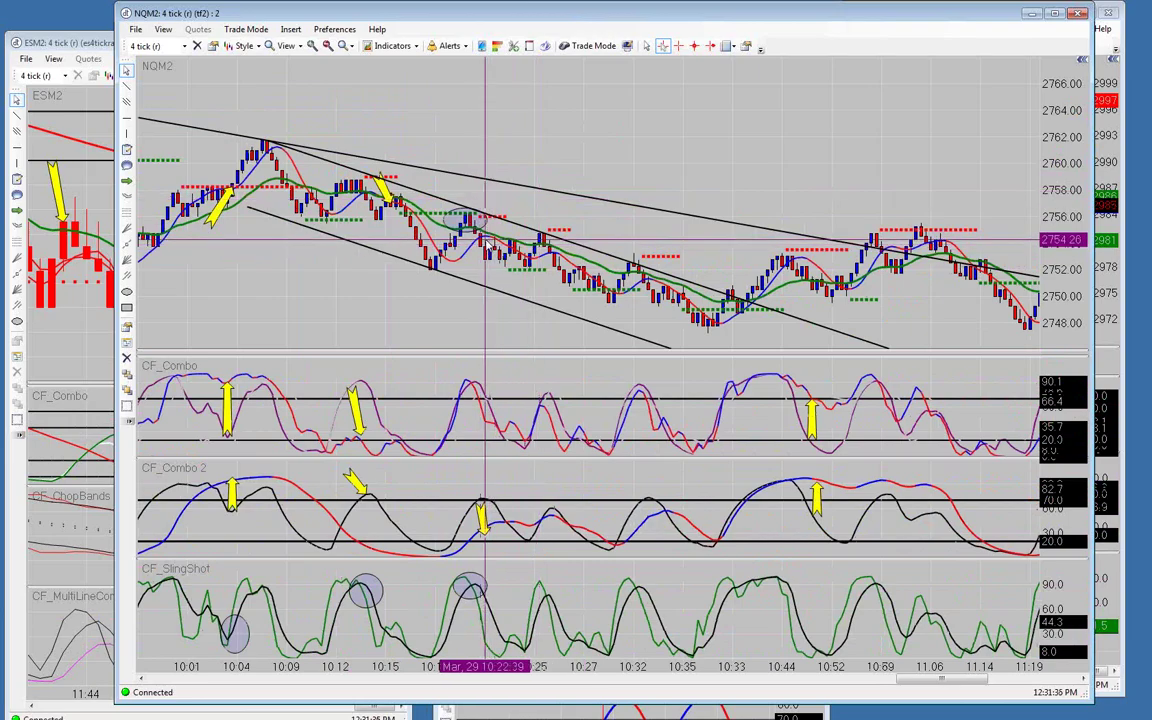
pyautogui.scroll(-3, 485, 240)
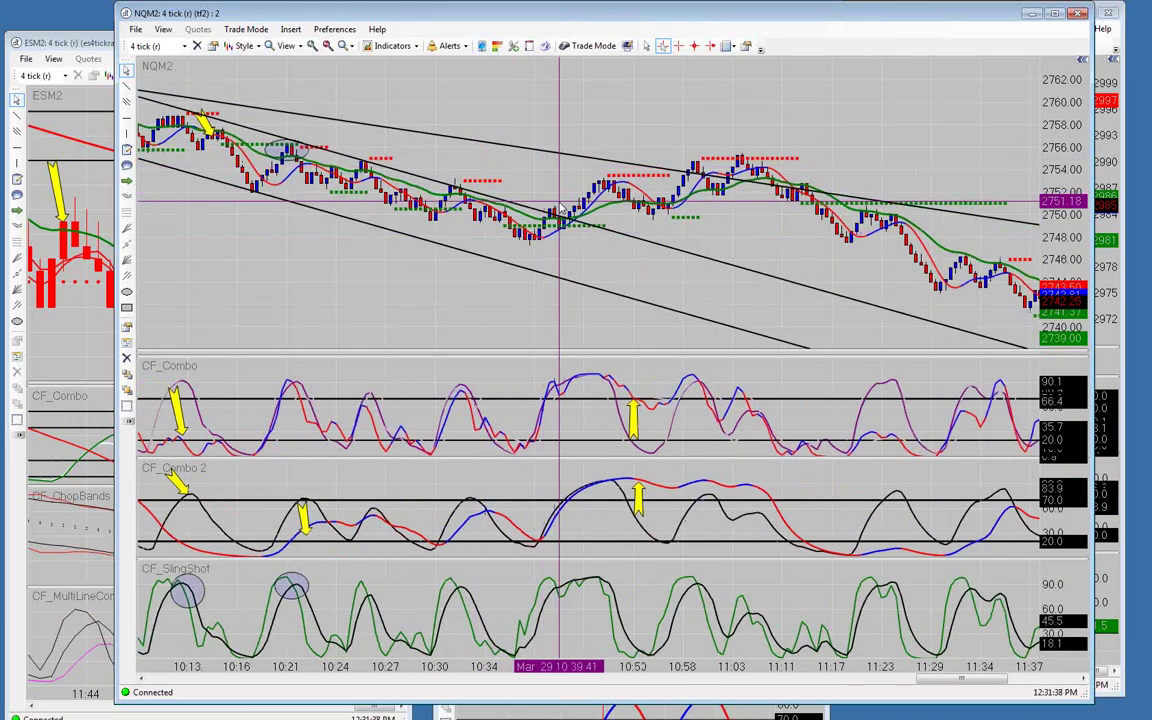
# Mark the NQM2 pullback and decline between about 11:22 and 11:29 with a shaded rectangle on the price pane.
pyautogui.scroll(-1, 565, 335)
pyautogui.scroll(-1, 590, 250)
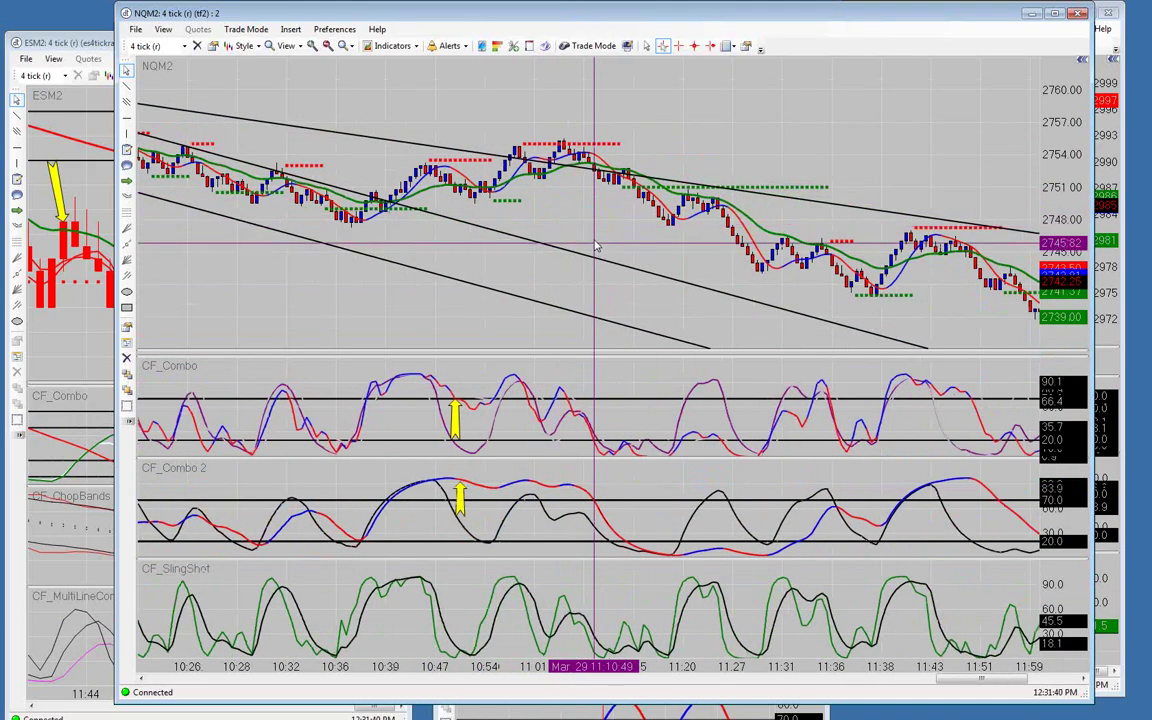
pyautogui.scroll(-2, 562, 175)
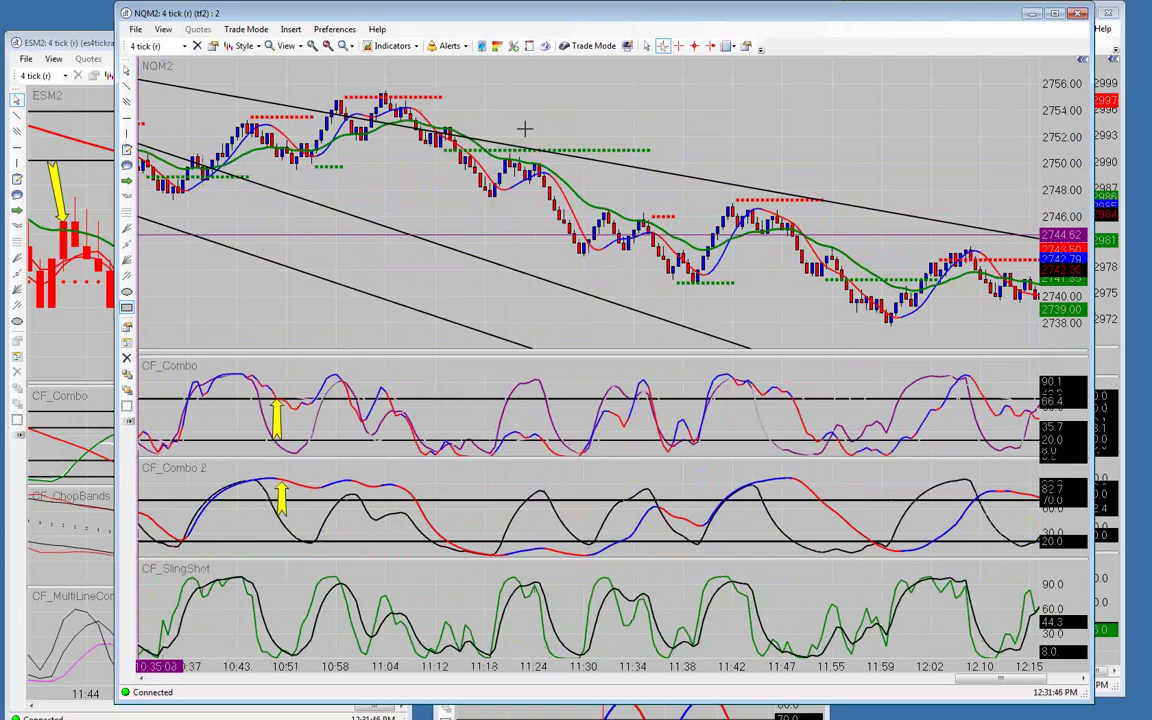
pyautogui.moveTo(545, 293); pyautogui.dragTo(575, 346)
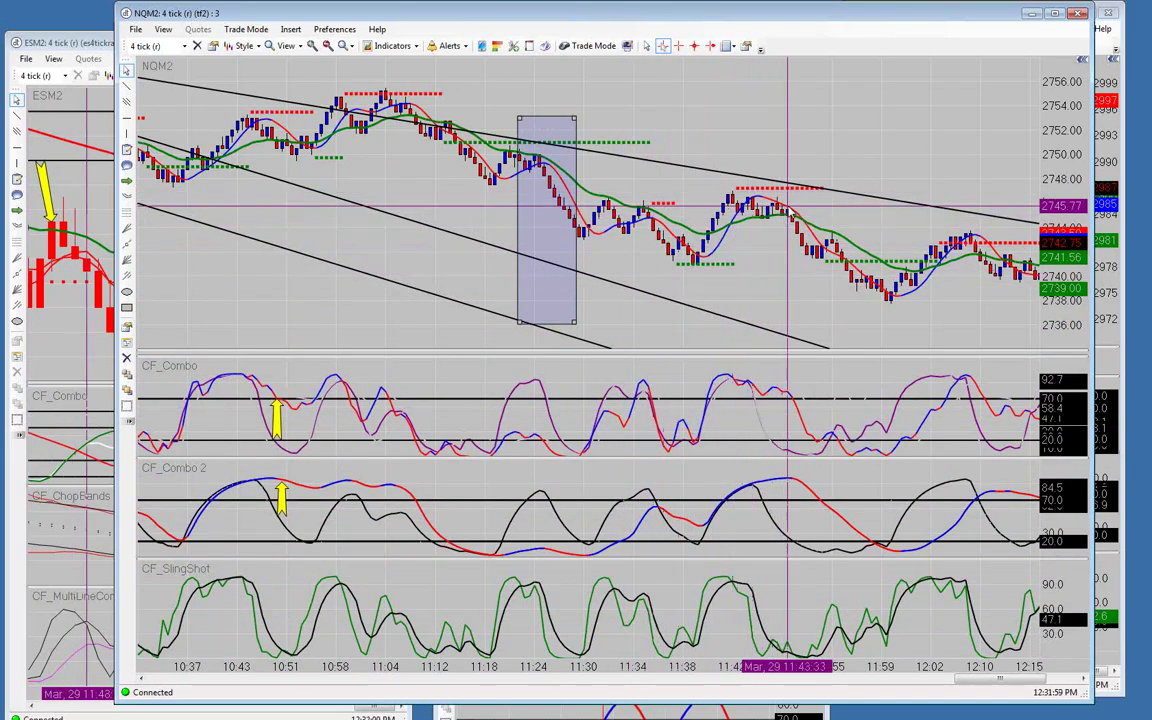
# Compare the NQM2 price action after the shaded rectangle up to 12:28 with the earlier setups from about 10:04.
pyautogui.moveTo(787, 207); pyautogui.dragTo(543, 212)
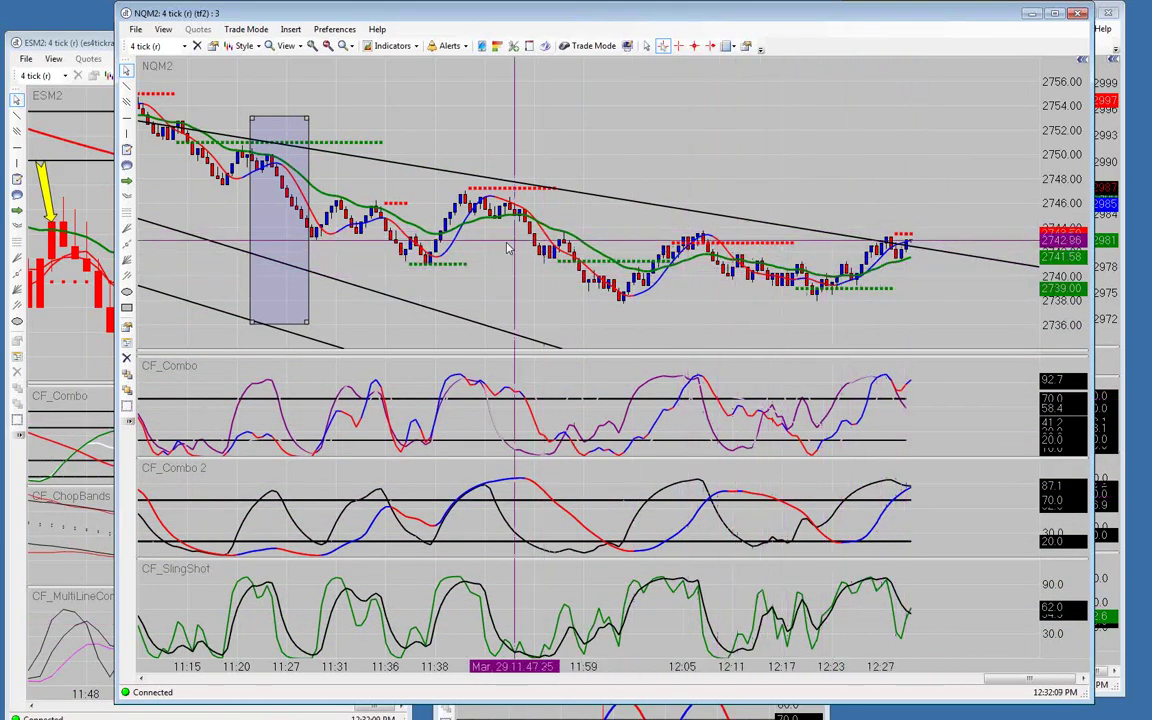
pyautogui.scroll(3, 380, 265)
pyautogui.scroll(9, 380, 264)
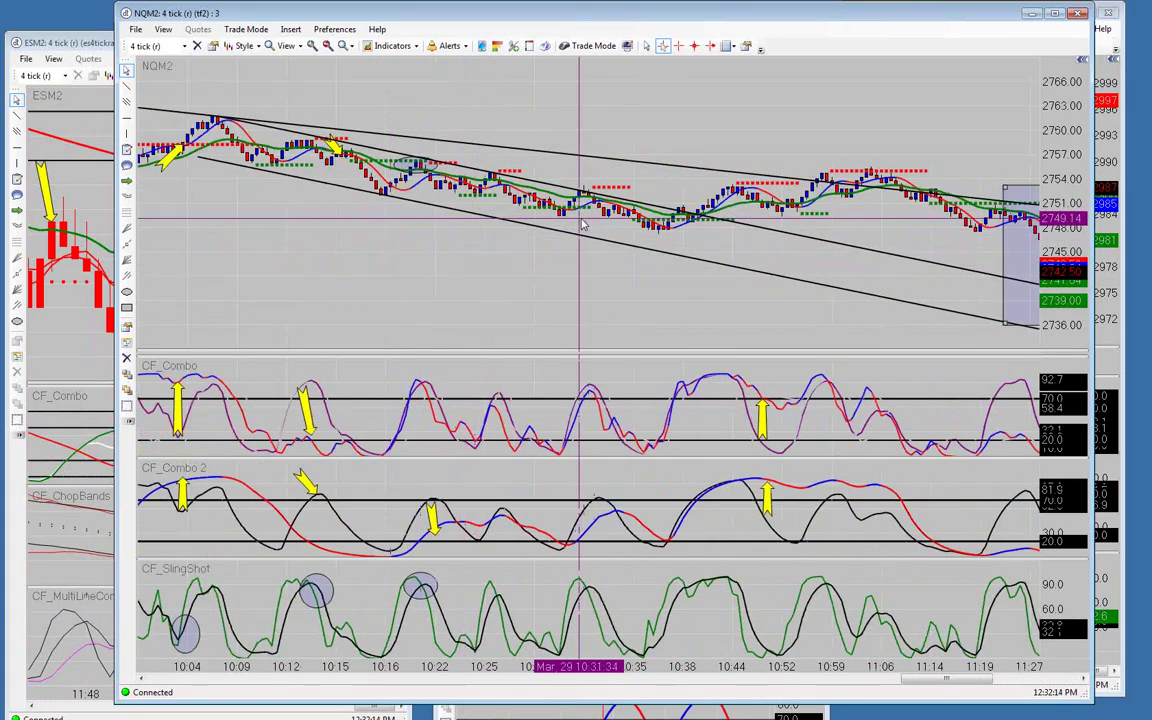
pyautogui.scroll(-7, 581, 229)
pyautogui.scroll(-5, 581, 229)
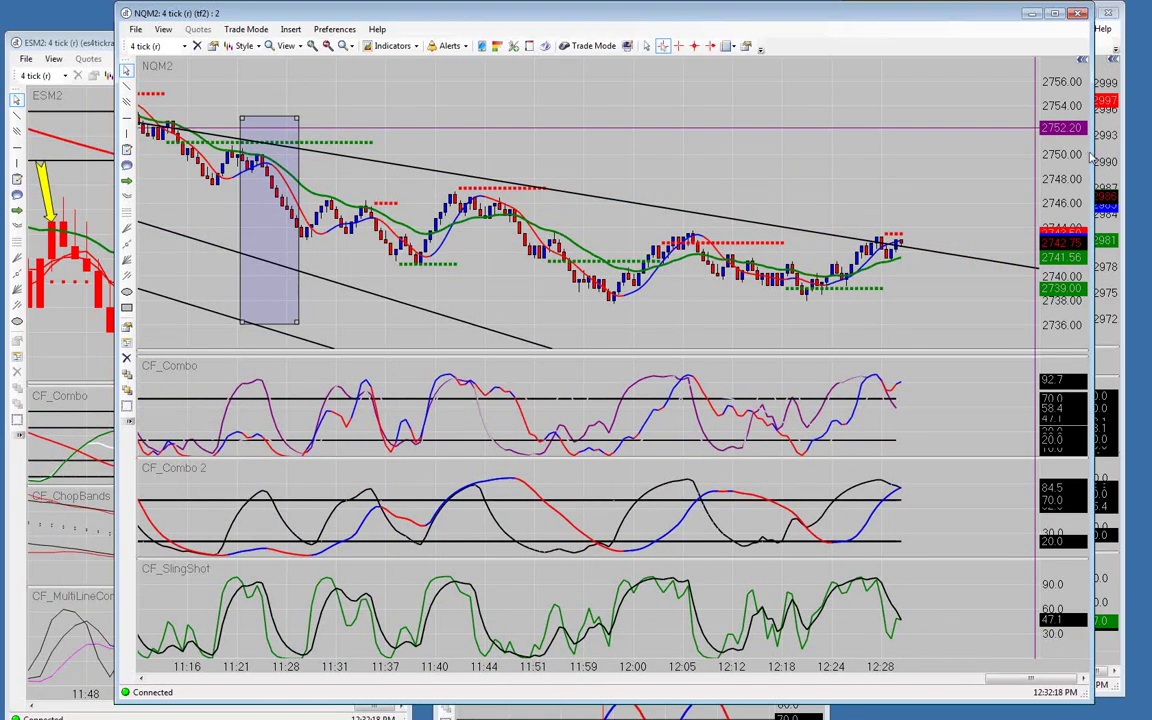
# Narrow the NQM2 chart window, zoom in on the latest bars and minimize it.
pyautogui.moveTo(1093, 150); pyautogui.dragTo(496, 153)
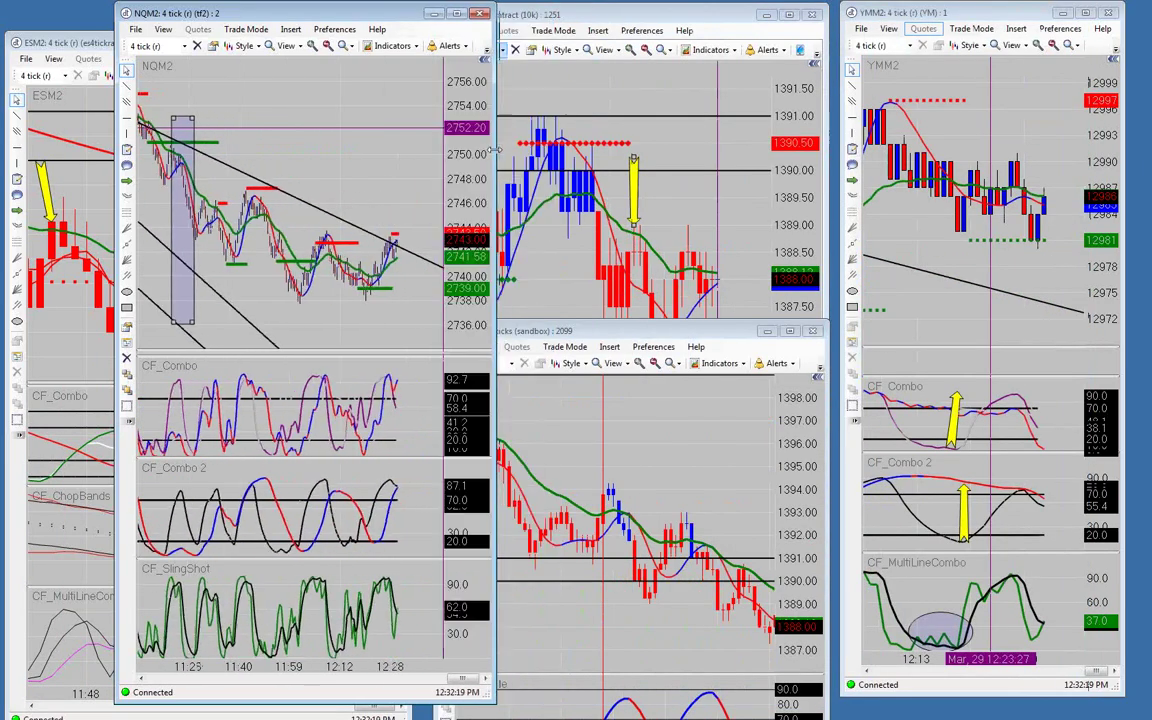
pyautogui.click(312, 46)
pyautogui.click(312, 46)
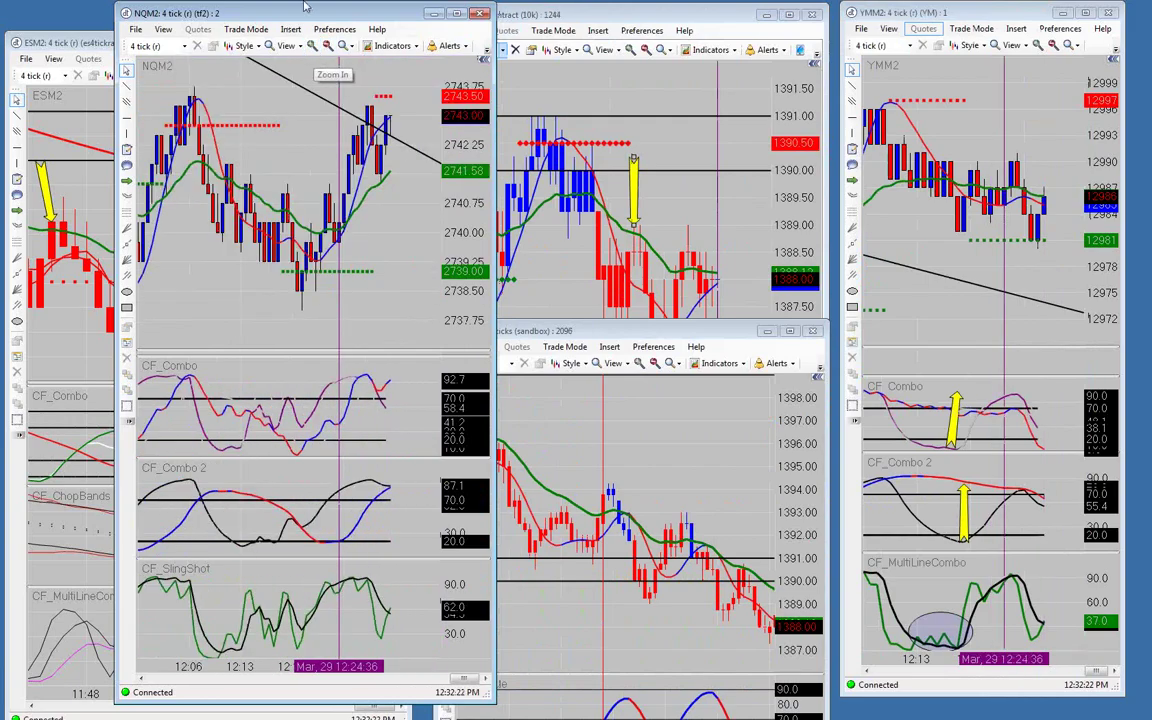
pyautogui.click(433, 13)
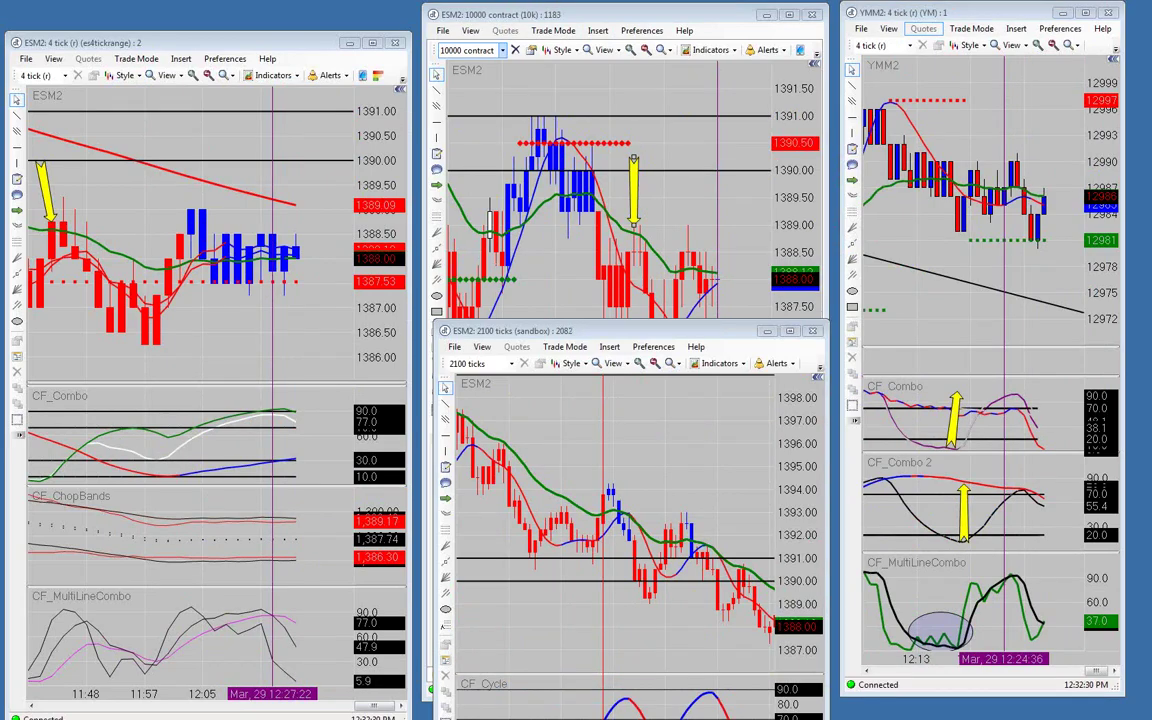
# Examine the 6EM2 500 contract chart around the orange-arrow setup between about 10:14 and 10:45, and move its window out of the way.
pyautogui.hotkey('alt', 'Tab')
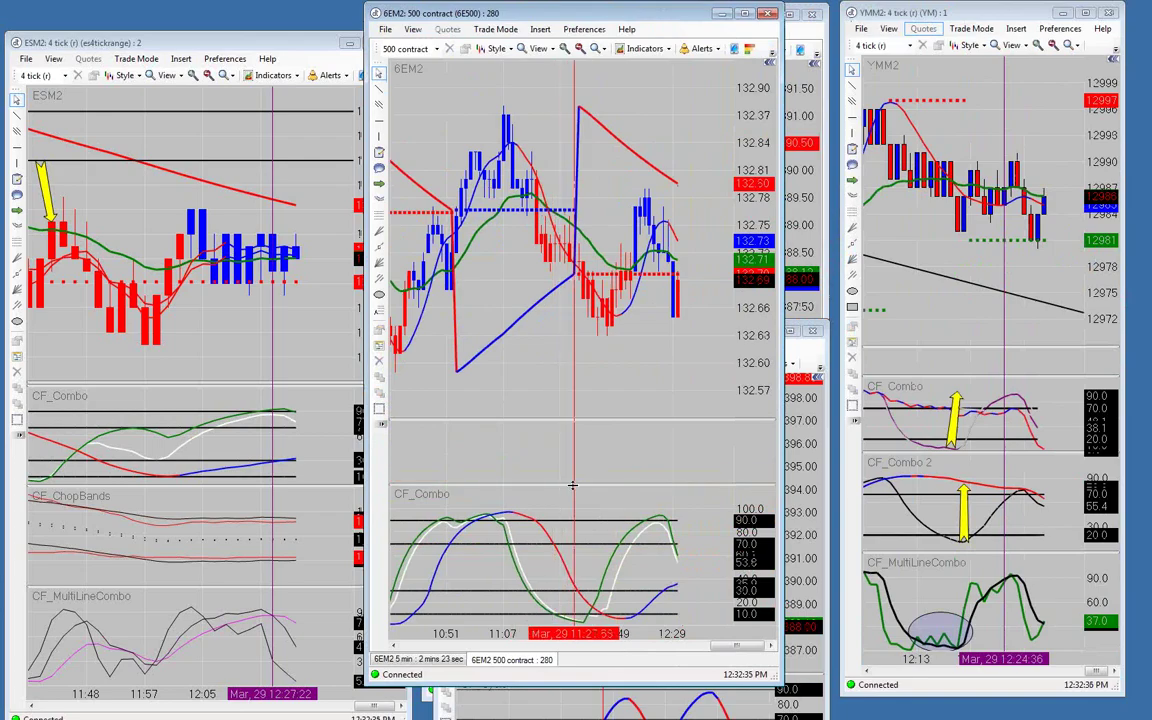
pyautogui.scroll(5, 577, 480)
pyautogui.scroll(2, 577, 485)
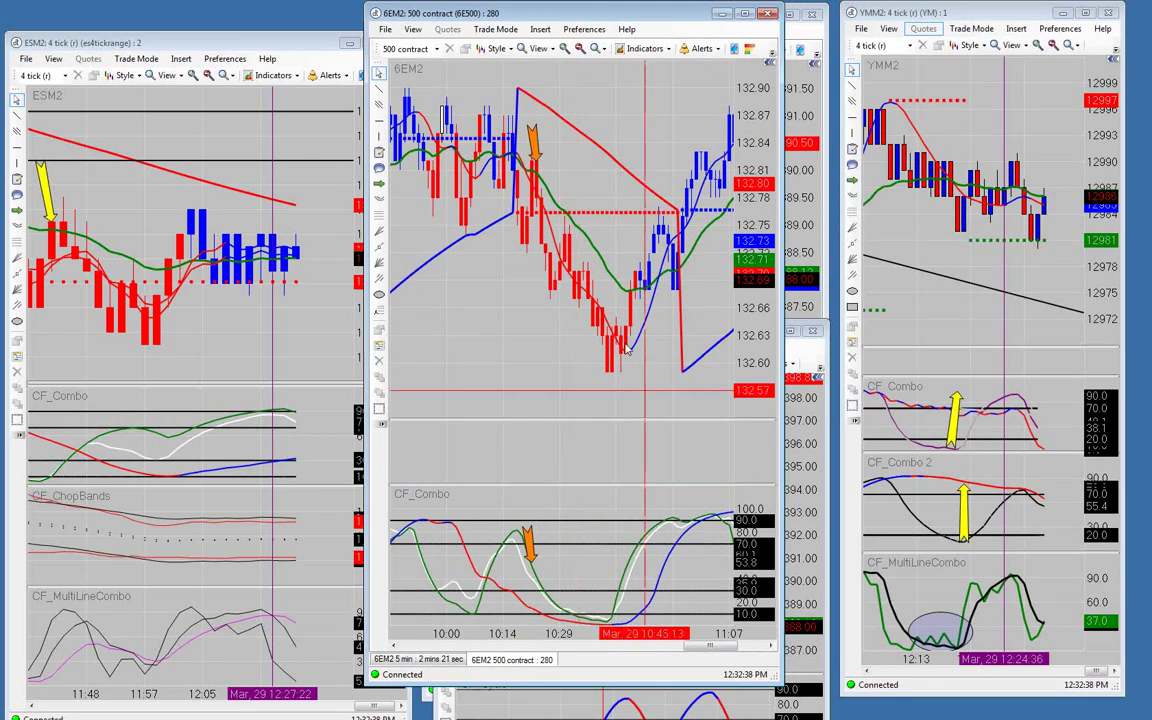
pyautogui.scroll(2, 538, 367)
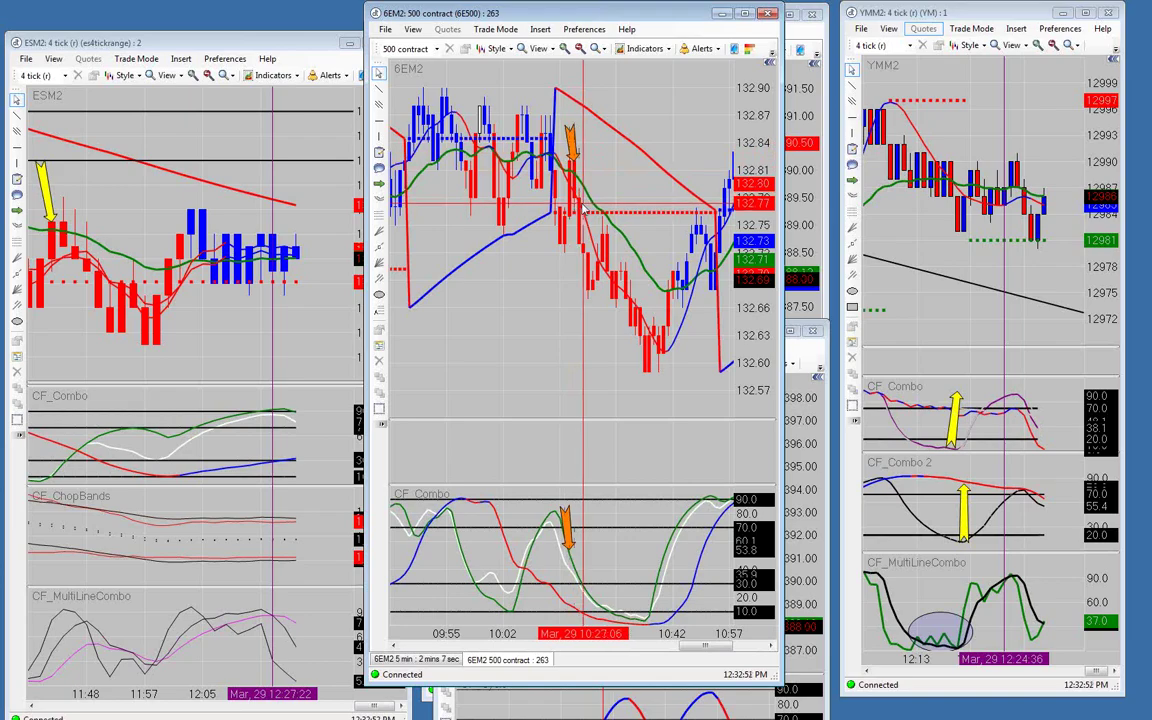
pyautogui.scroll(-3, 582, 209)
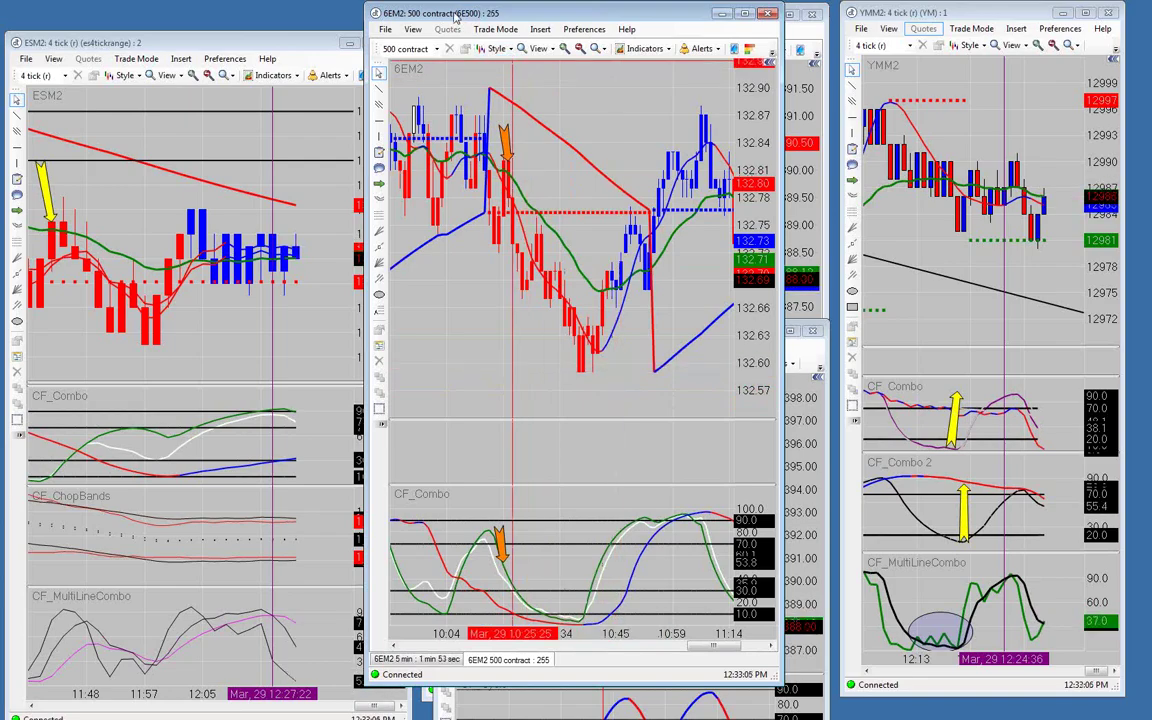
pyautogui.moveTo(455, 14)
pyautogui.mouseDown()
pyautogui.moveTo(938, 30)
pyautogui.moveTo(865, 40)
pyautogui.mouseUp()
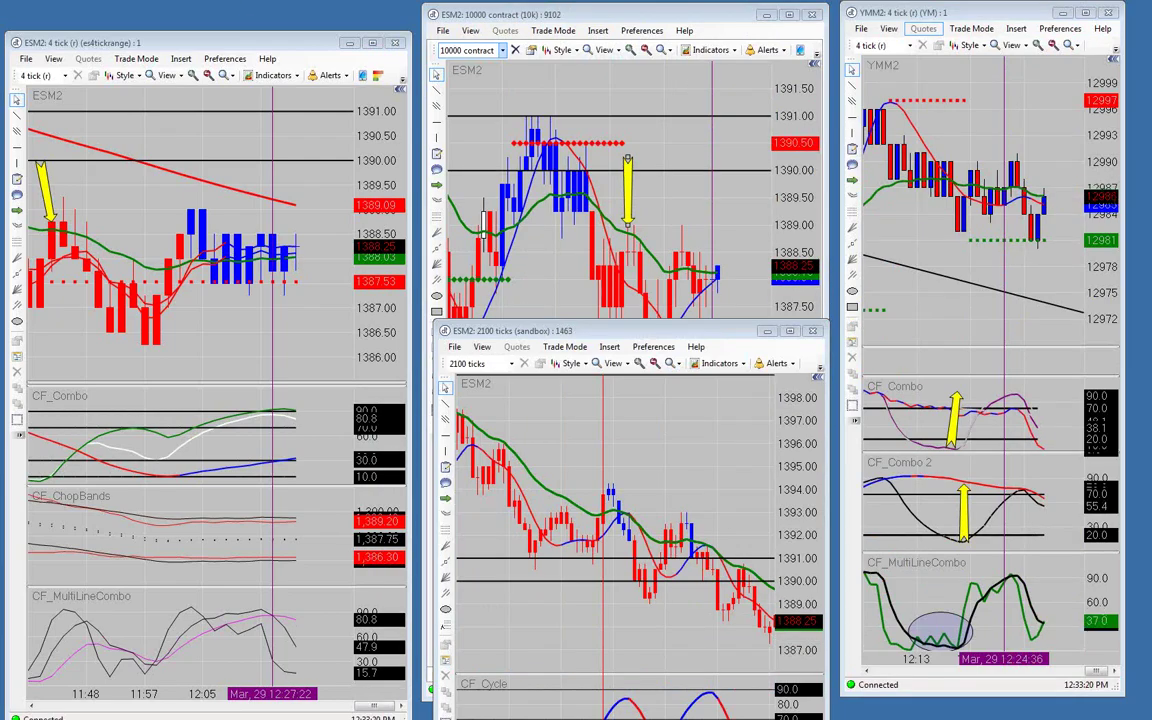
# Bring the RLM-MM2 4 tick charts tf2 and tf2sling into view and place them side by side.
pyautogui.moveTo(130, 150); pyautogui.dragTo(535, 17)
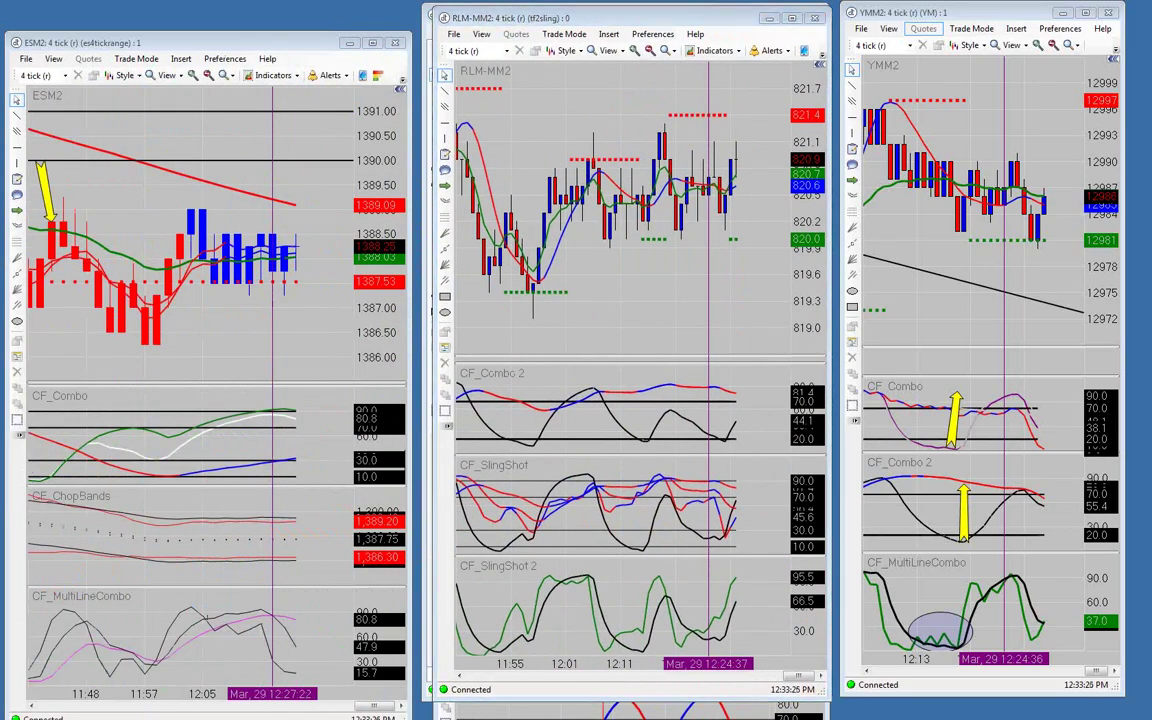
pyautogui.moveTo(230, 8); pyautogui.dragTo(150, 33)
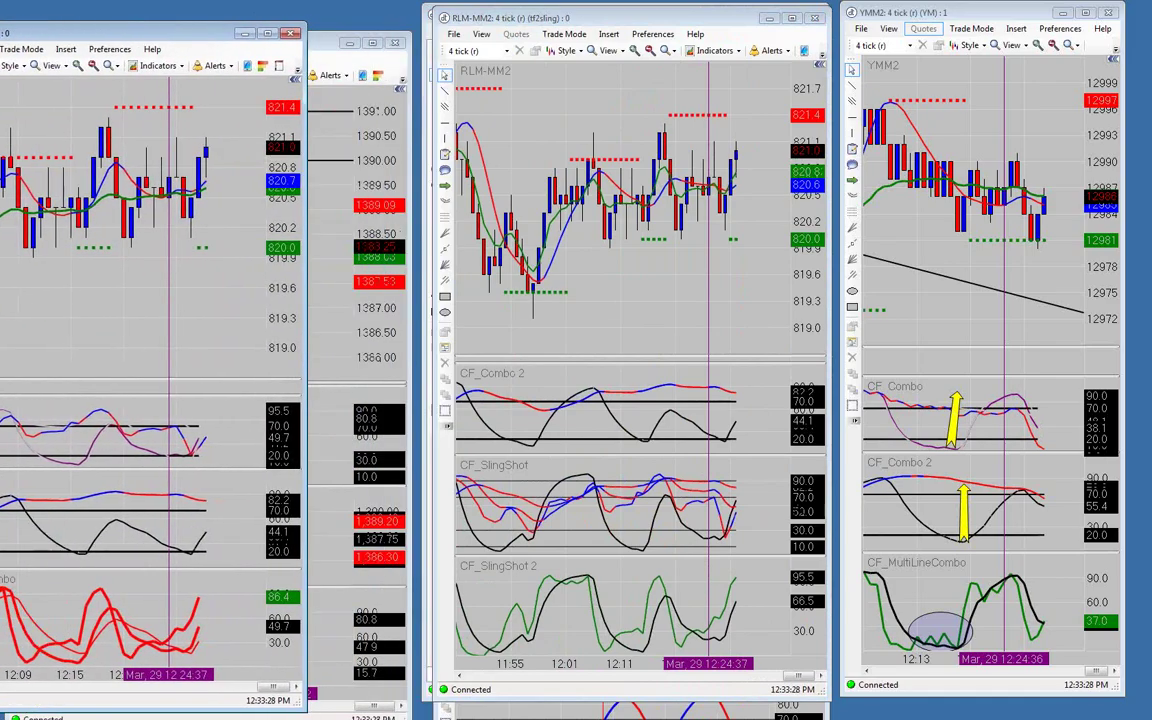
pyautogui.moveTo(5, 35); pyautogui.dragTo(118, 26)
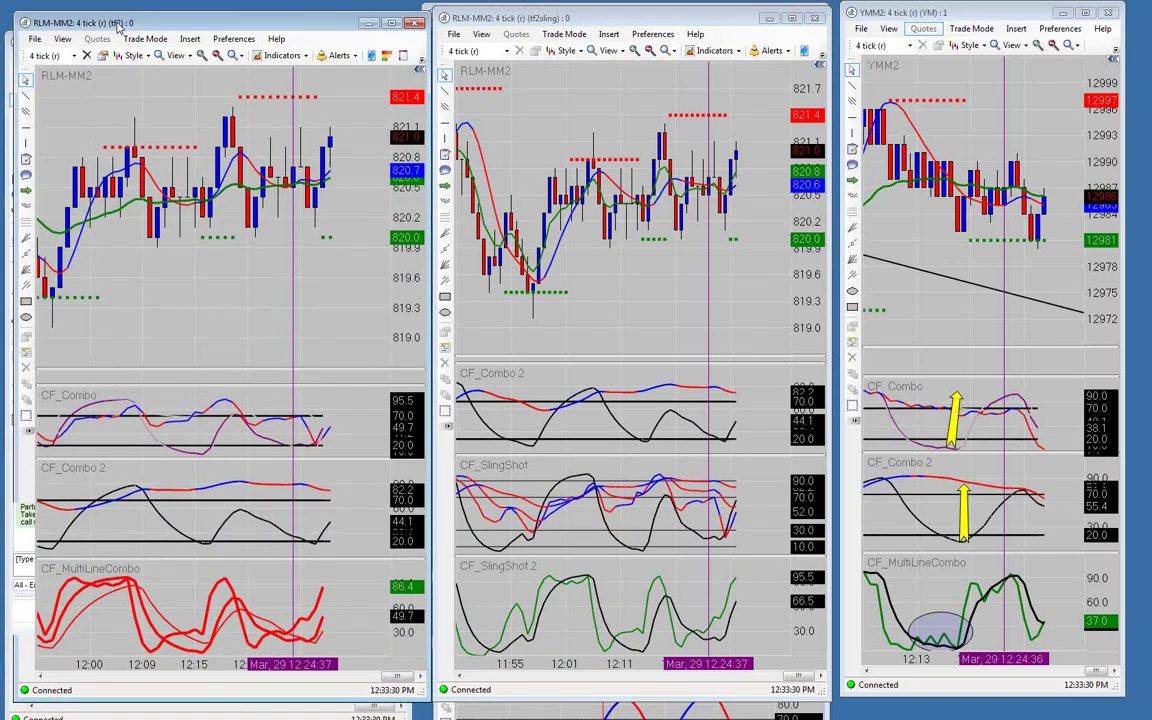
pyautogui.moveTo(478, 20); pyautogui.dragTo(492, 20)
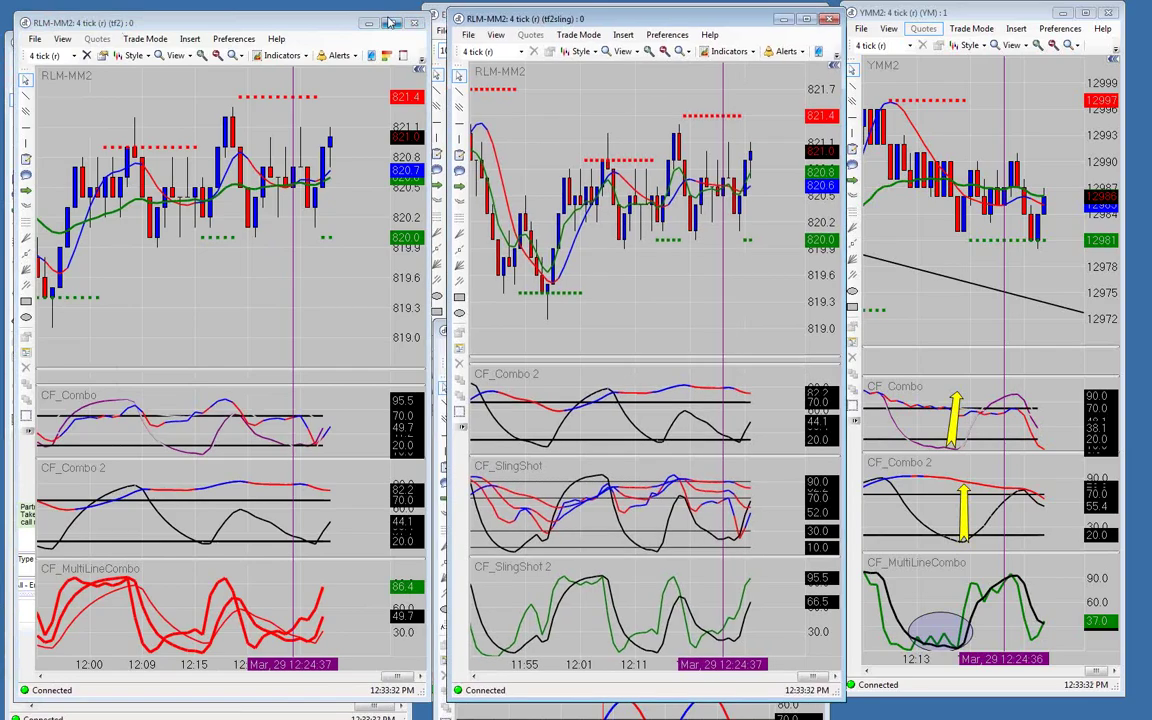
pyautogui.moveTo(310, 27); pyautogui.dragTo(313, 20)
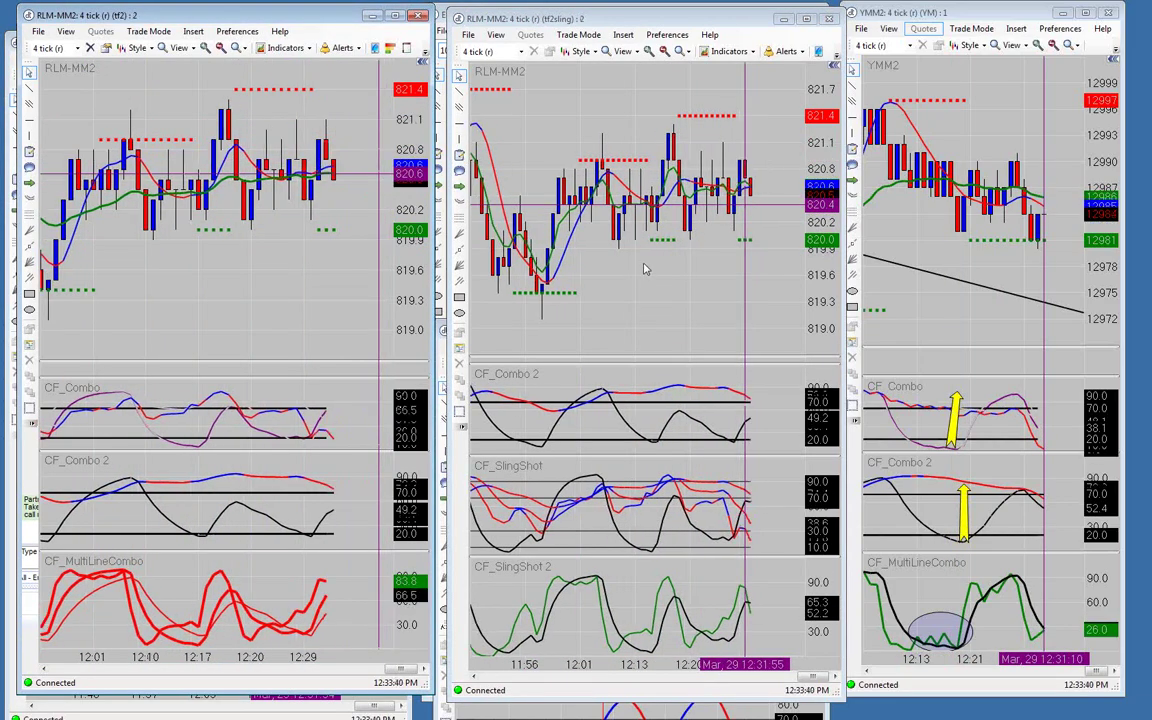
# Show the tf2sling chart's 11:05 to 11:51 price action and swap the two RLM-MM2 windows so that tf2sling comes first.
pyautogui.scroll(10, 645, 275)
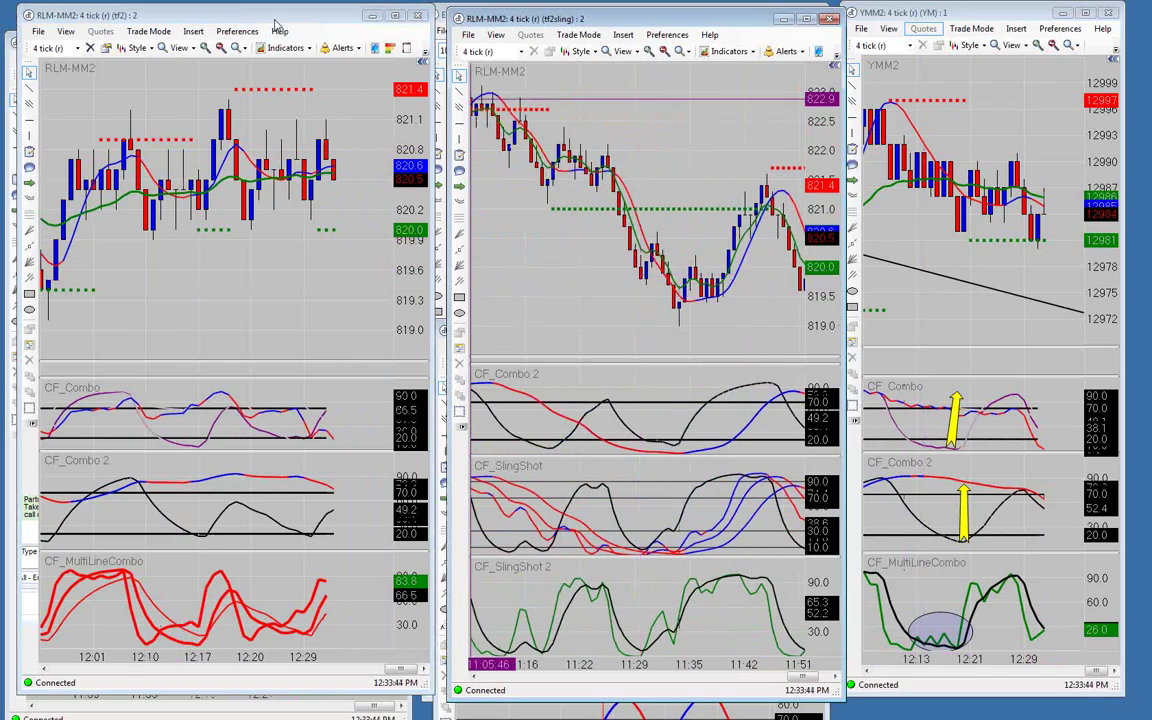
pyautogui.moveTo(278, 20); pyautogui.dragTo(888, 49)
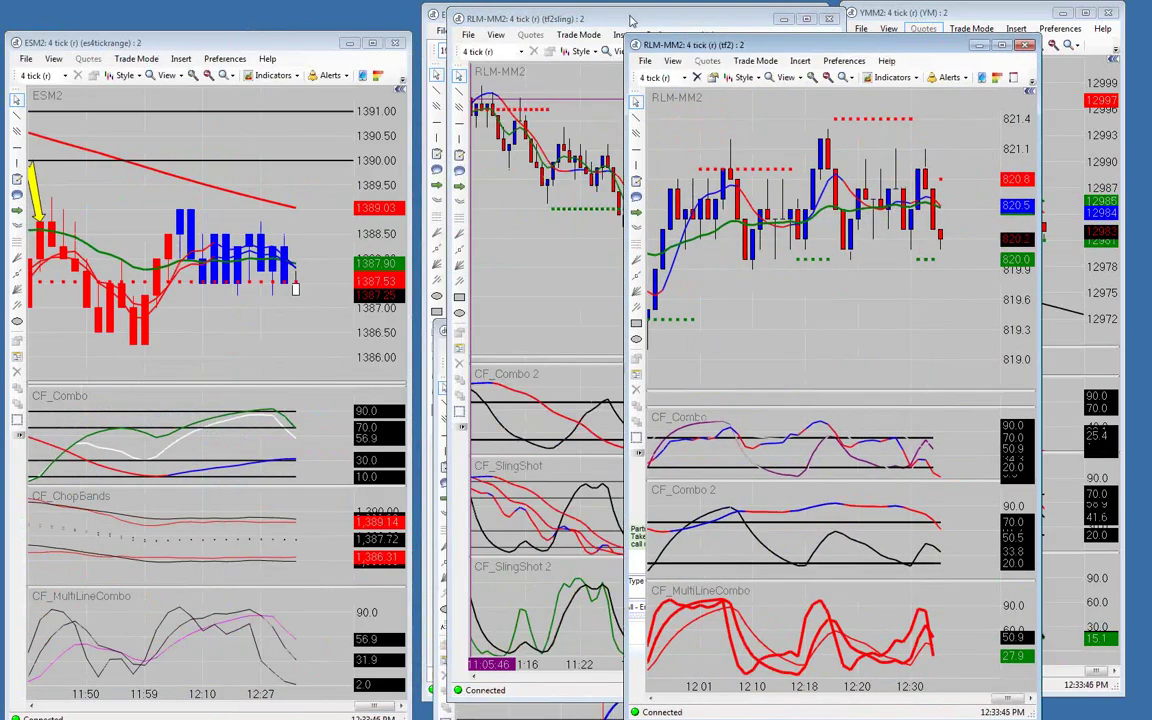
pyautogui.moveTo(610, 21); pyautogui.dragTo(172, 22)
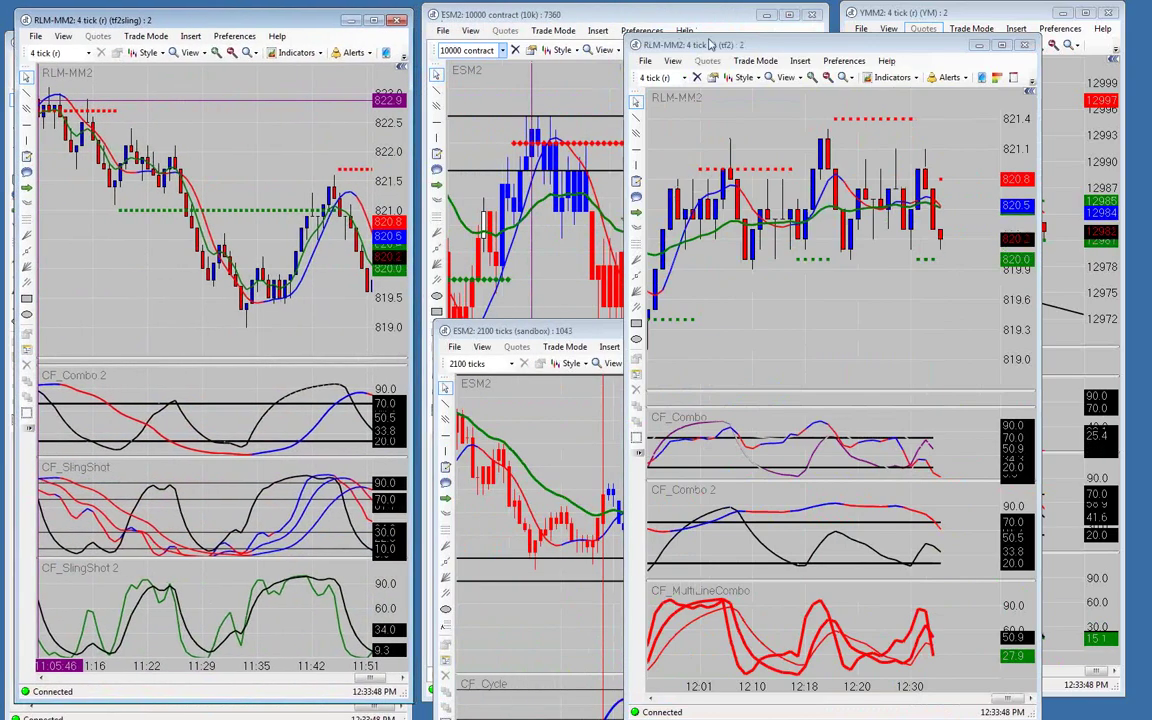
pyautogui.click(760, 46)
pyautogui.moveTo(760, 46); pyautogui.dragTo(572, 20)
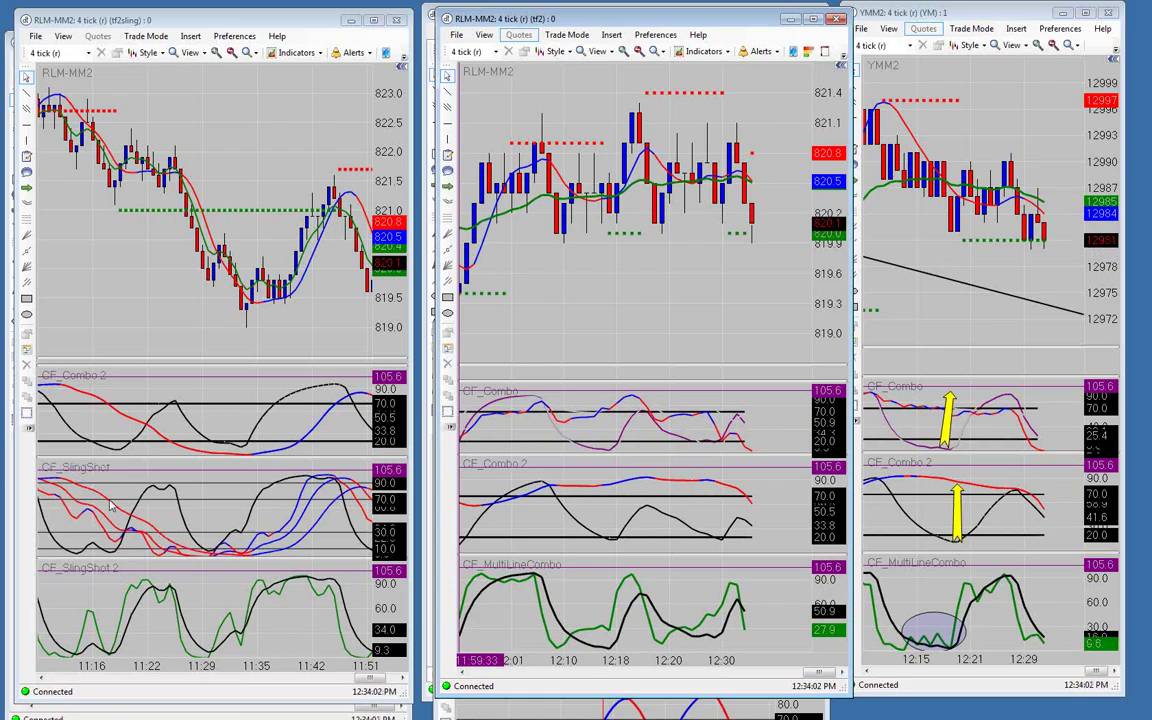
# Open the CF_SlingShot indicator's properties on the tf2sling chart and review its overbought, oversold and S2 cycle settings.
pyautogui.rightClick(335, 484)
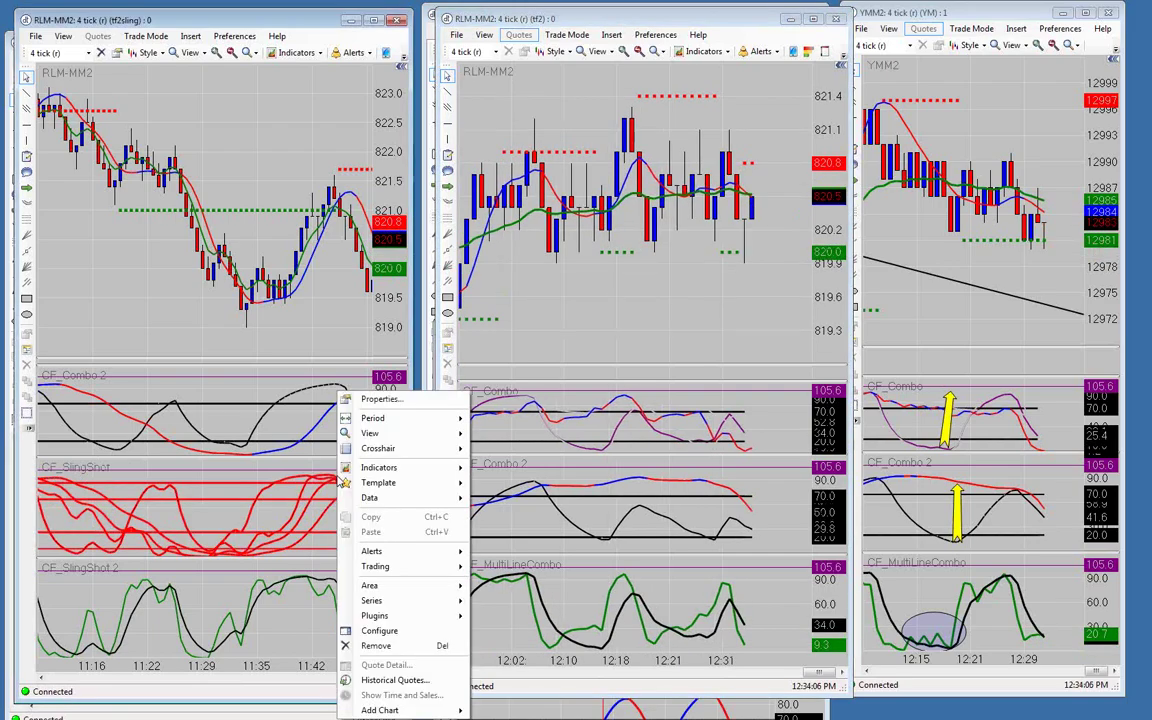
pyautogui.click(407, 402)
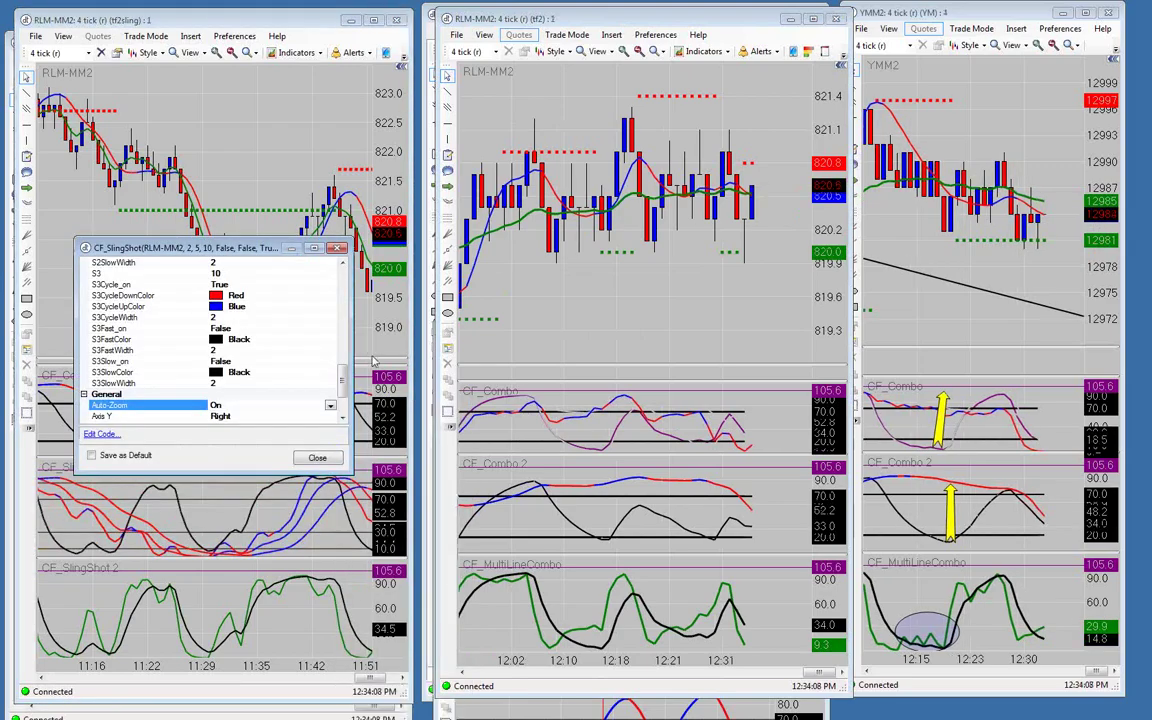
pyautogui.moveTo(343, 380); pyautogui.dragTo(343, 296)
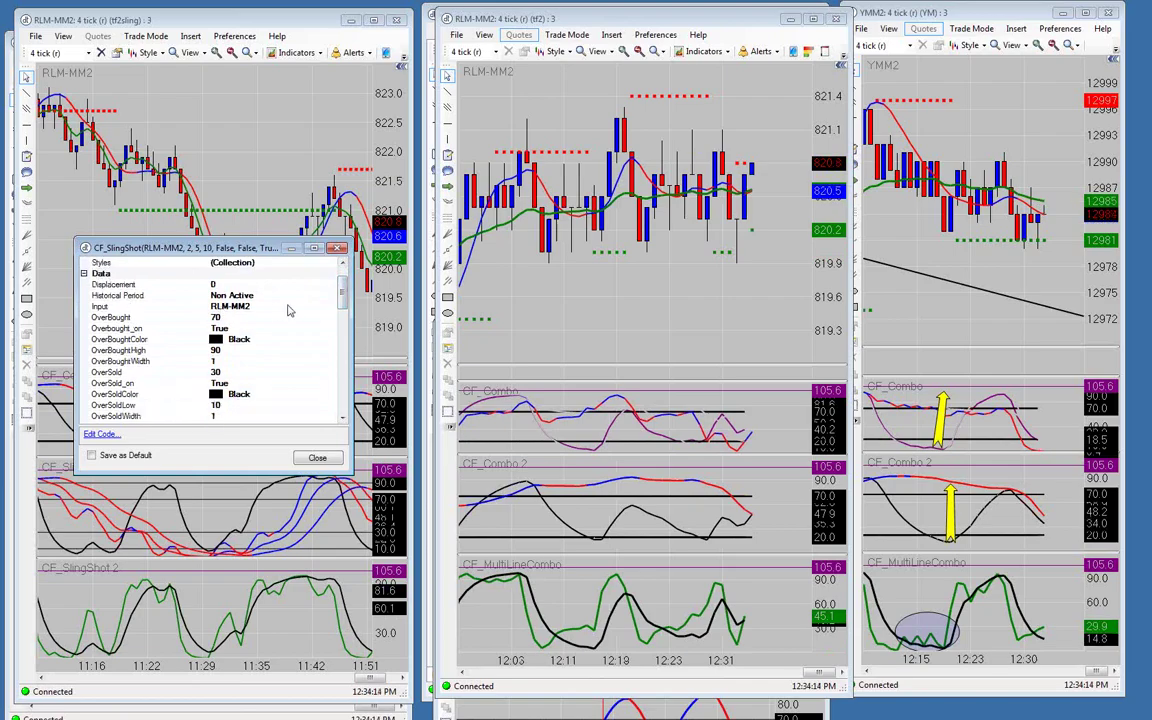
pyautogui.moveTo(343, 292); pyautogui.dragTo(343, 347)
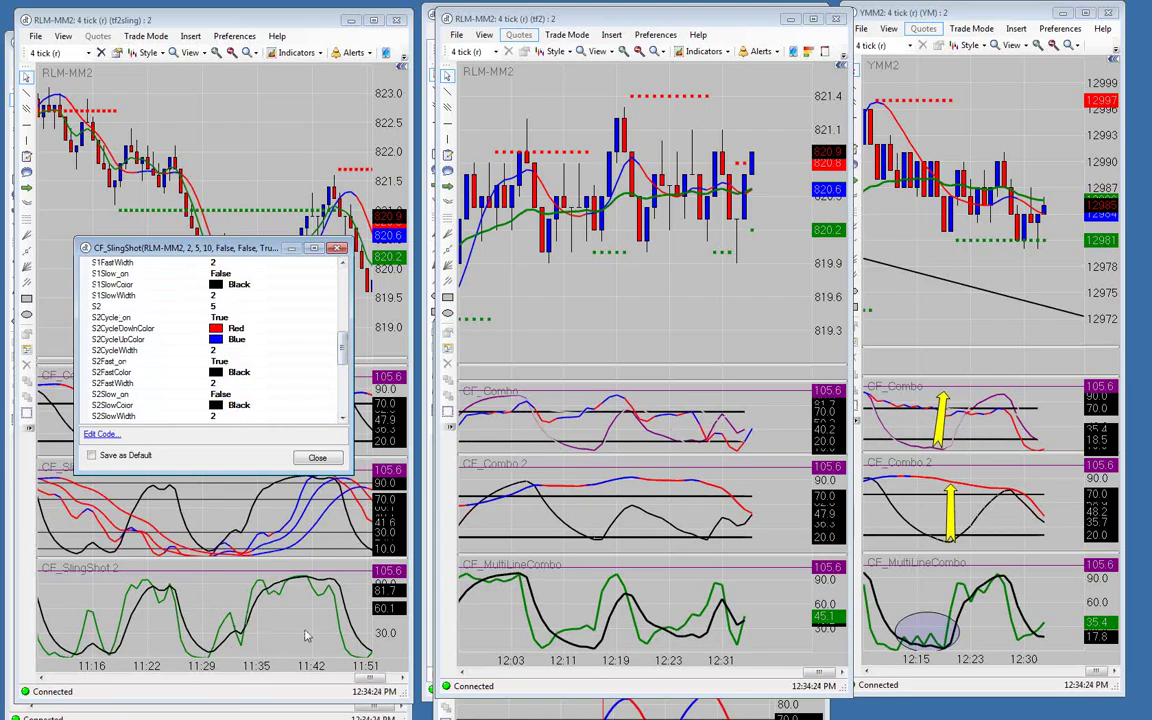
# Compare the S1, S2 and S3 cycle, fast and slow line settings of CF_SlingShot with the plotted lines, and close its properties.
pyautogui.moveTo(228, 256); pyautogui.dragTo(372, 107)
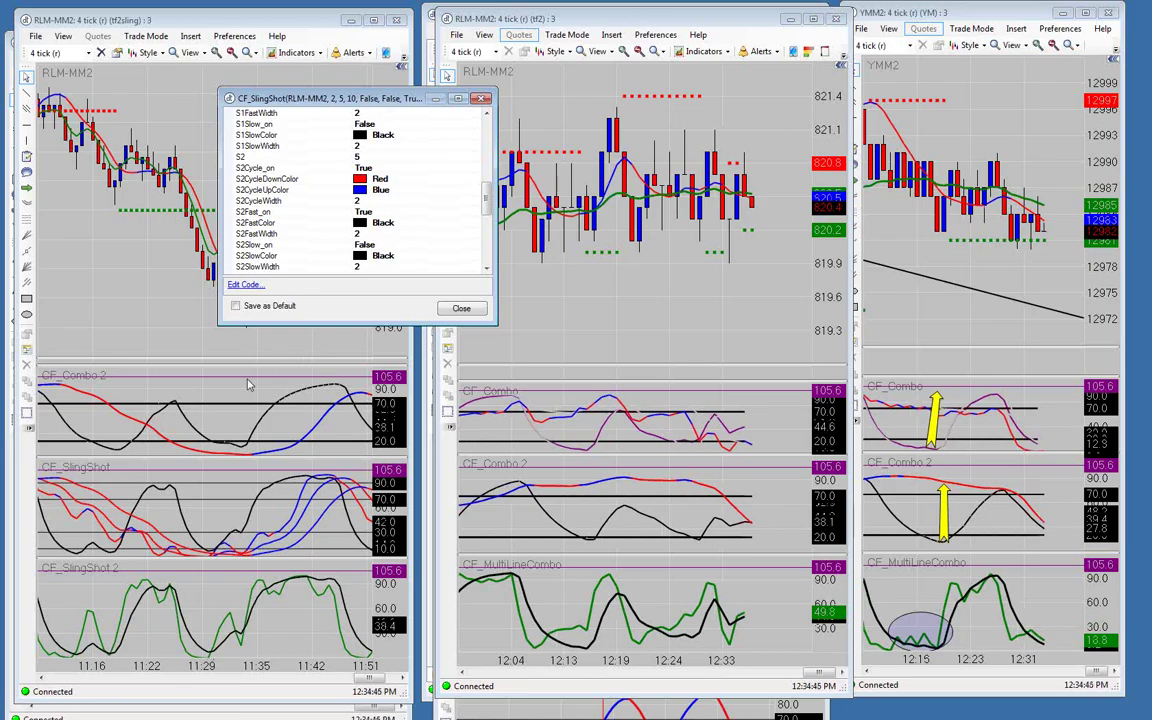
pyautogui.moveTo(486, 200); pyautogui.dragTo(487, 194)
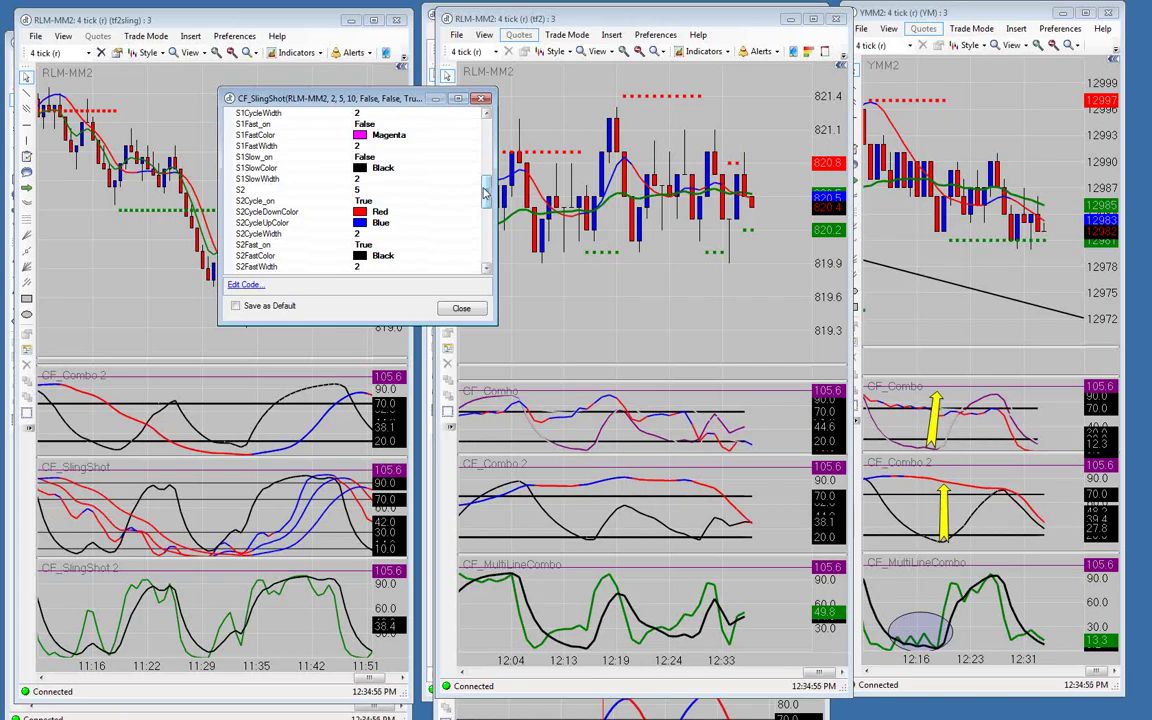
pyautogui.scroll(1, 488, 198)
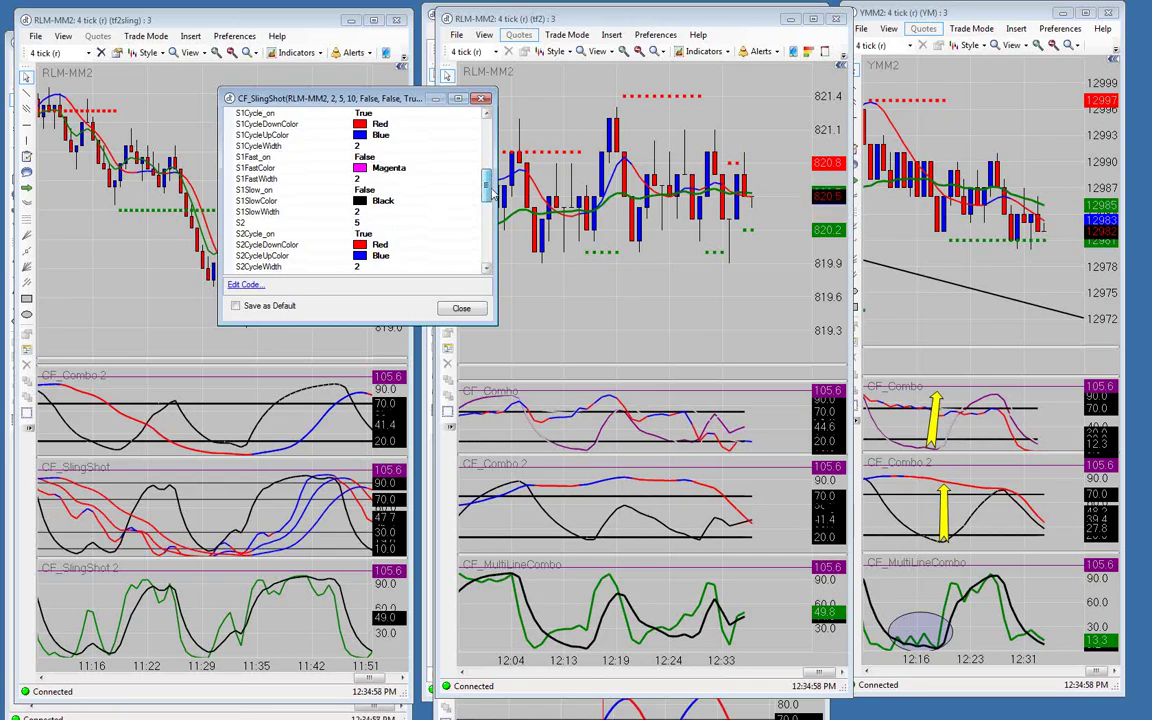
pyautogui.moveTo(494, 195); pyautogui.dragTo(493, 213)
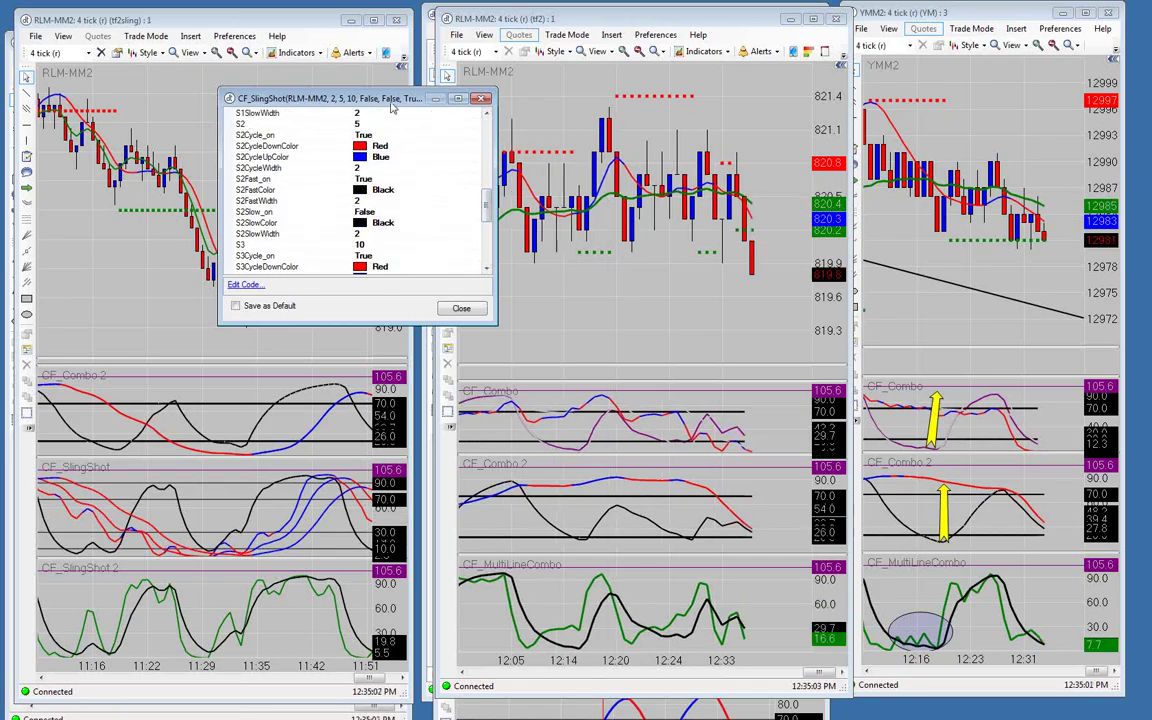
pyautogui.moveTo(390, 105); pyautogui.dragTo(587, 80)
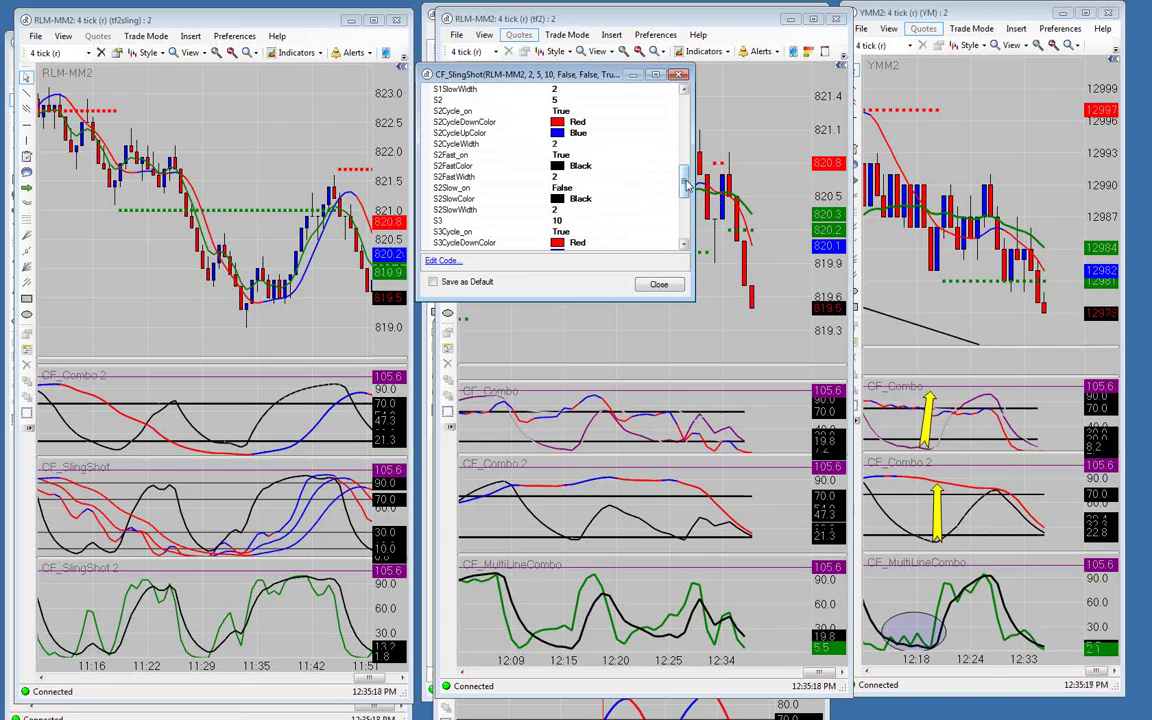
pyautogui.scroll(-2, 687, 200)
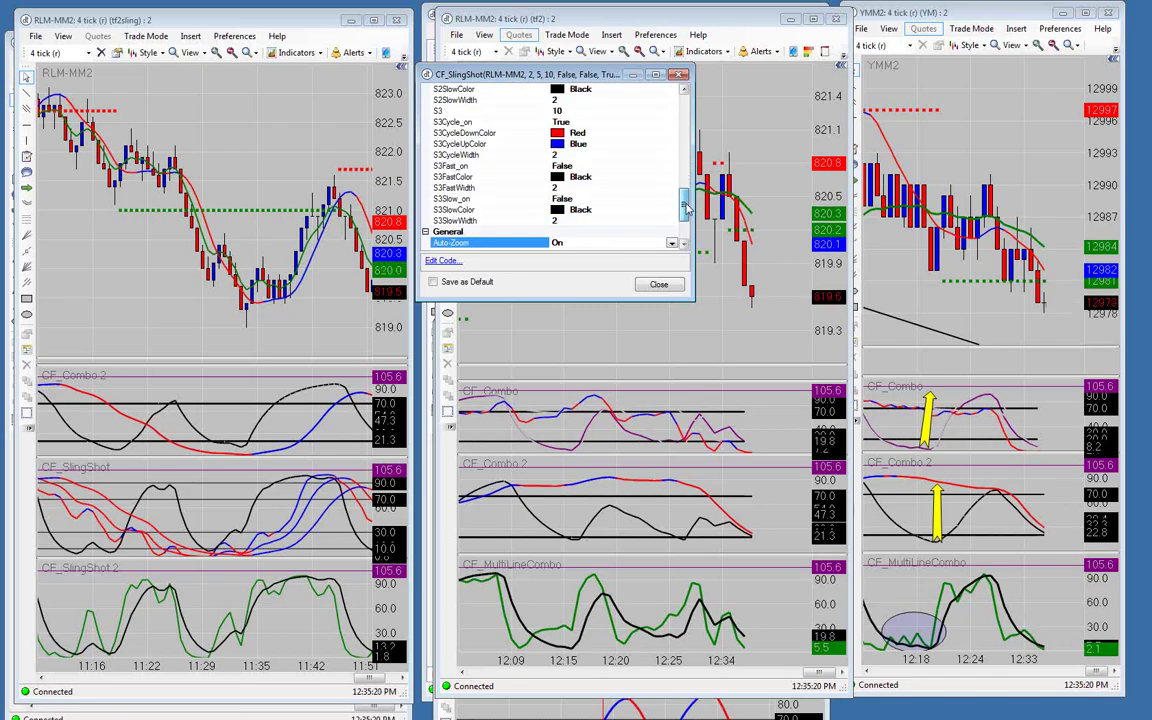
pyautogui.scroll(-1, 687, 200)
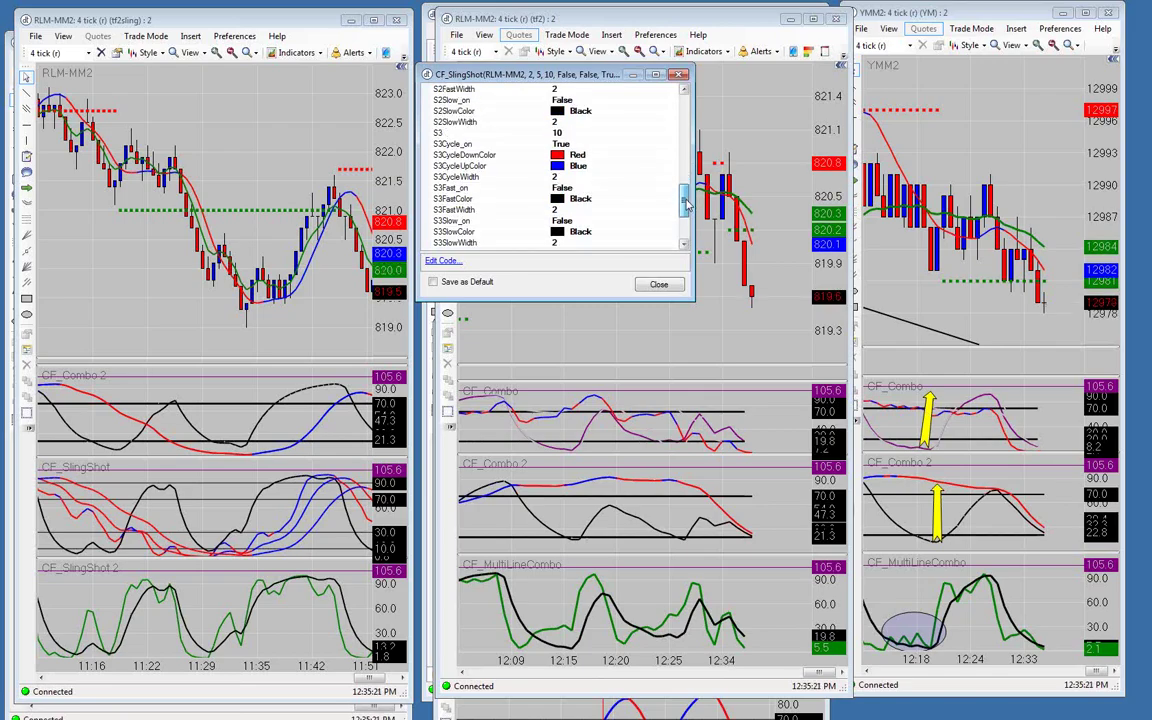
pyautogui.click(659, 286)
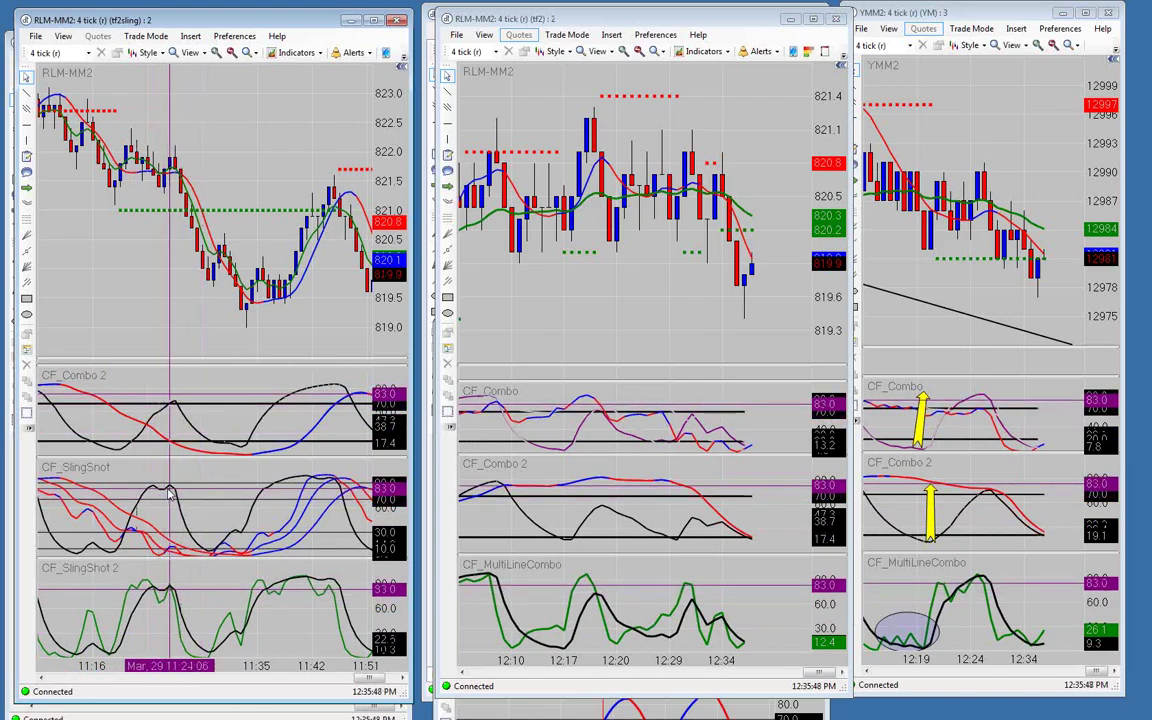
# Maximize the RLM-MM2 tf2sling chart and zoom it out to show roughly 10:11 to 11:48.
pyautogui.click(373, 20)
pyautogui.click(211, 40)
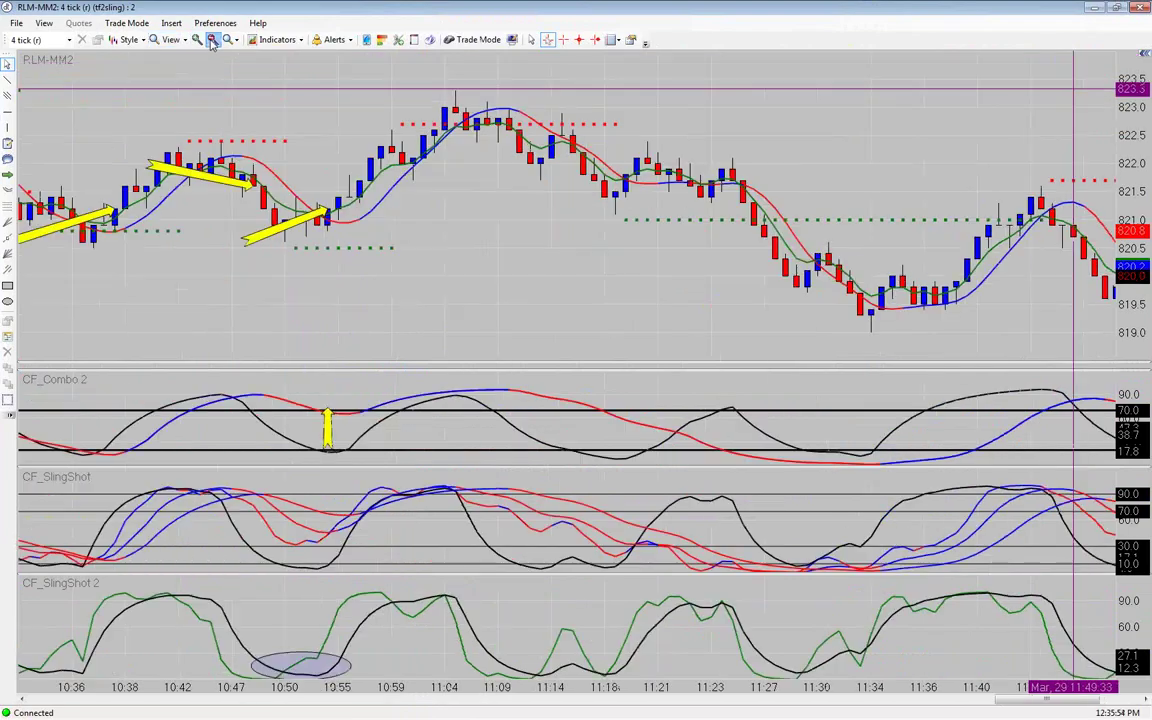
pyautogui.click(211, 40)
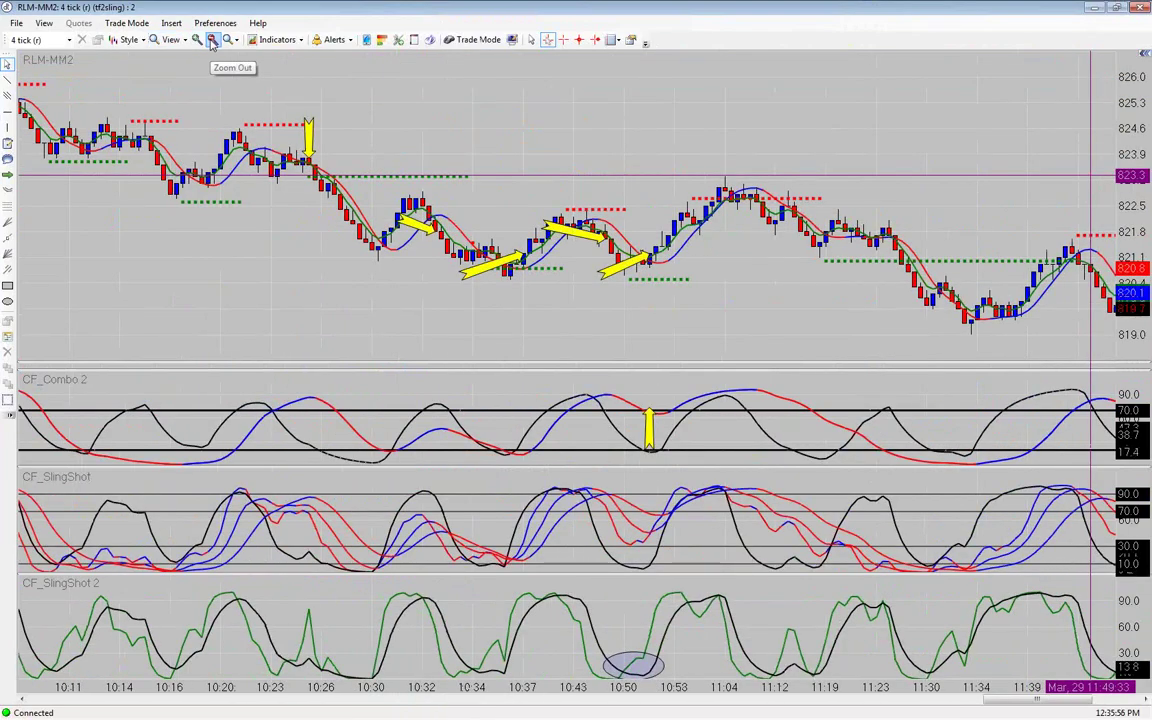
pyautogui.click(212, 40)
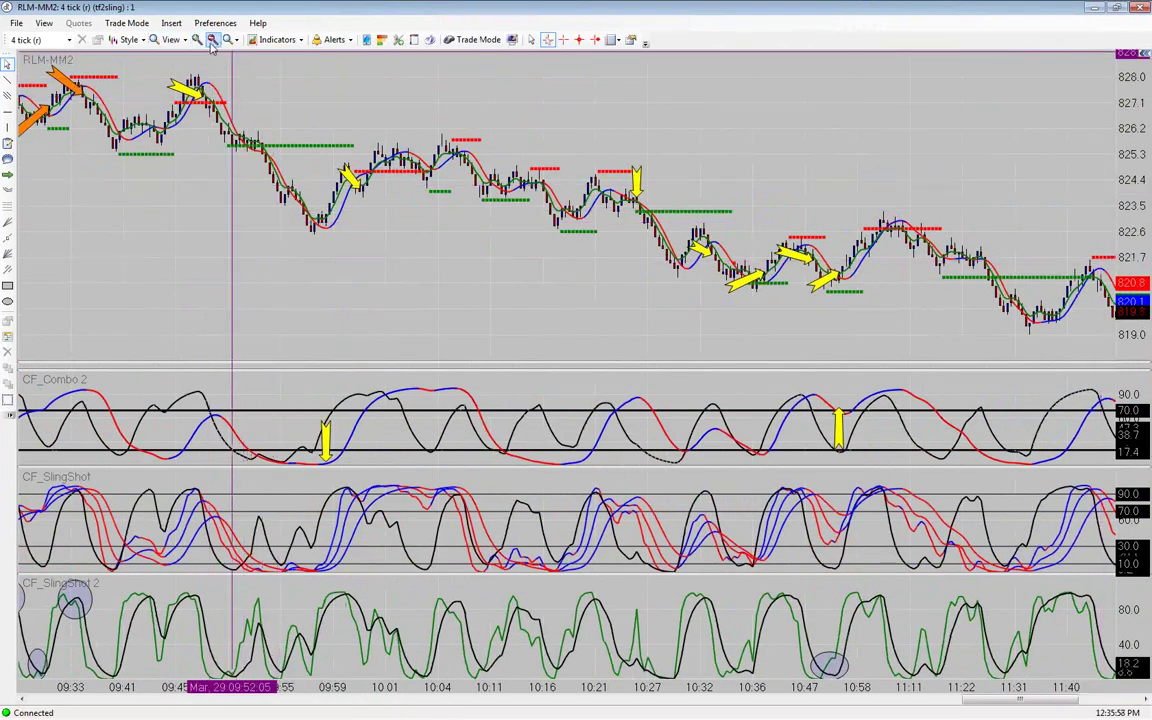
pyautogui.click(197, 40)
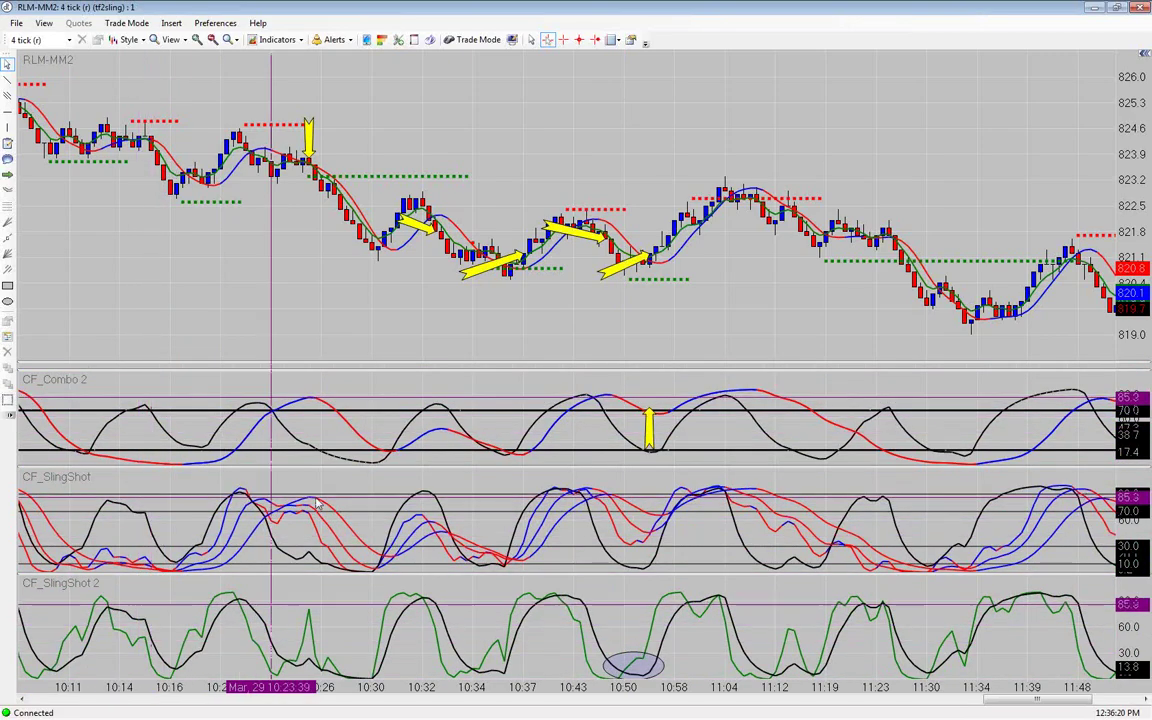
# Compare the SlingShot and Combo signals on the RLM-MM2 chart from the latest bars back to about 08:30.
pyautogui.scroll(-10, 660, 568)
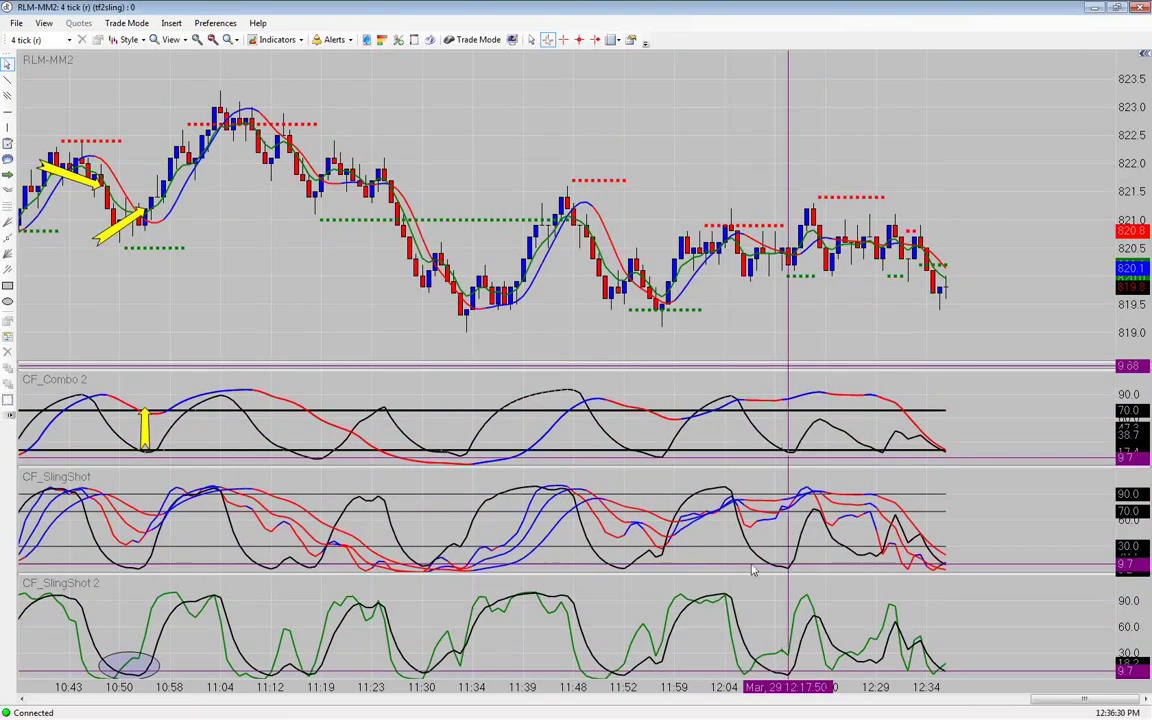
pyautogui.scroll(5, 530, 535)
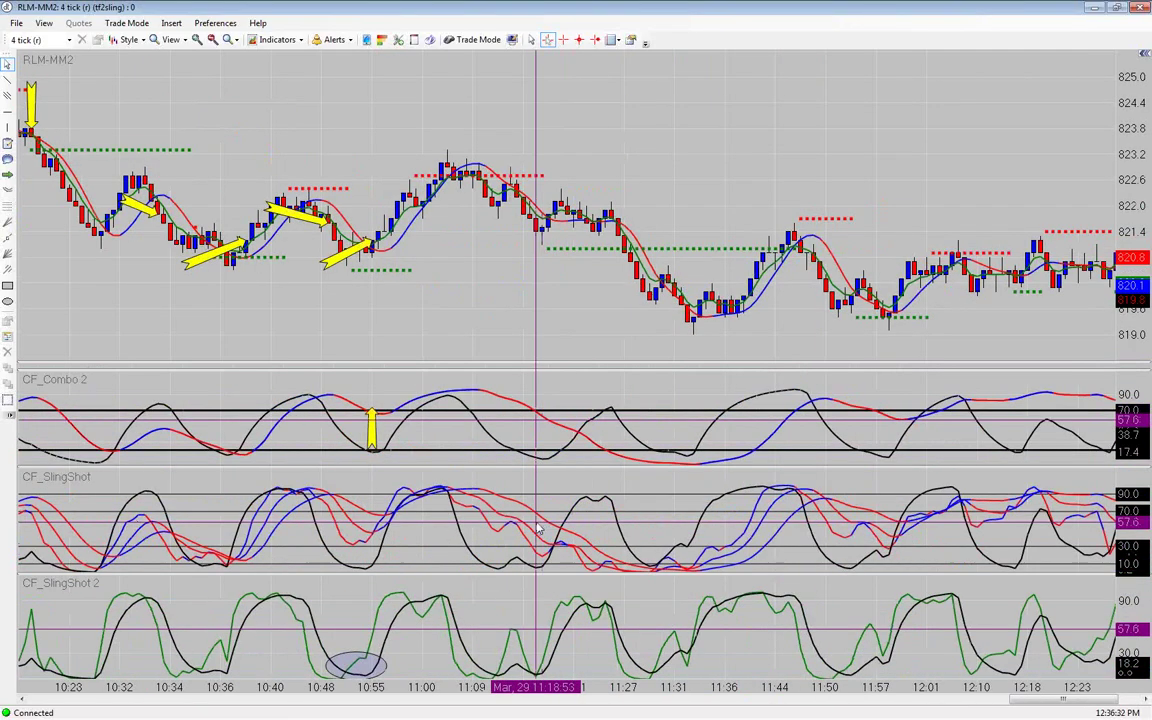
pyautogui.scroll(5, 519, 530)
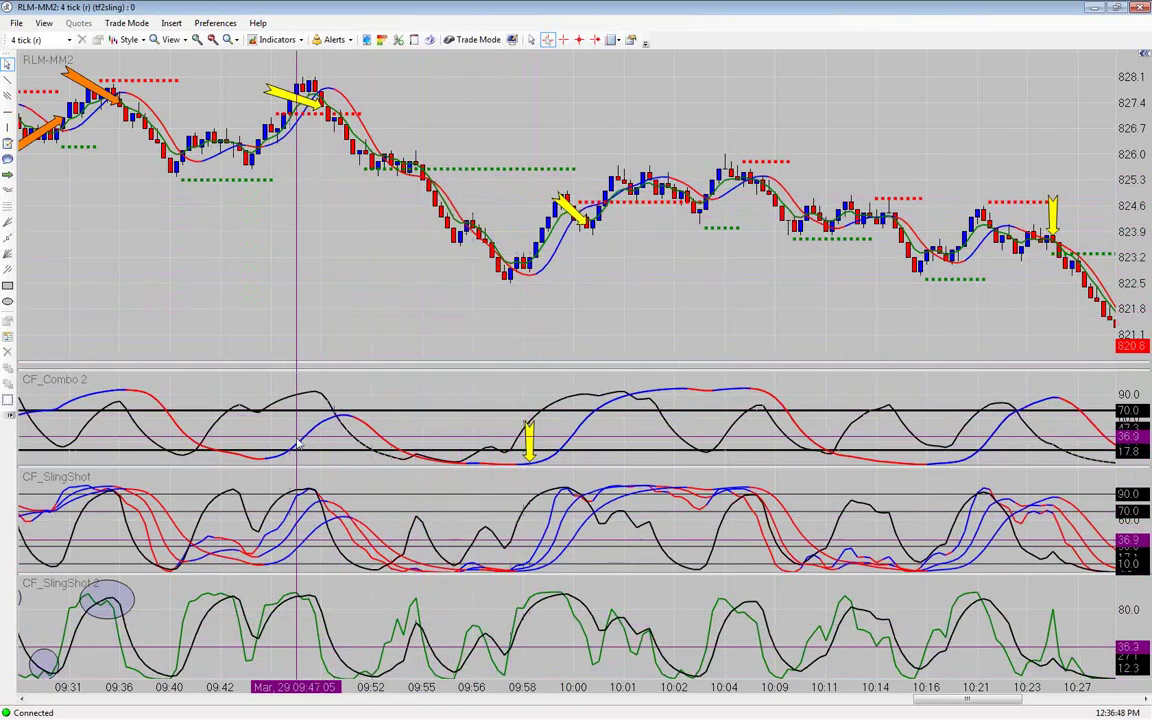
pyautogui.scroll(5, 244, 463)
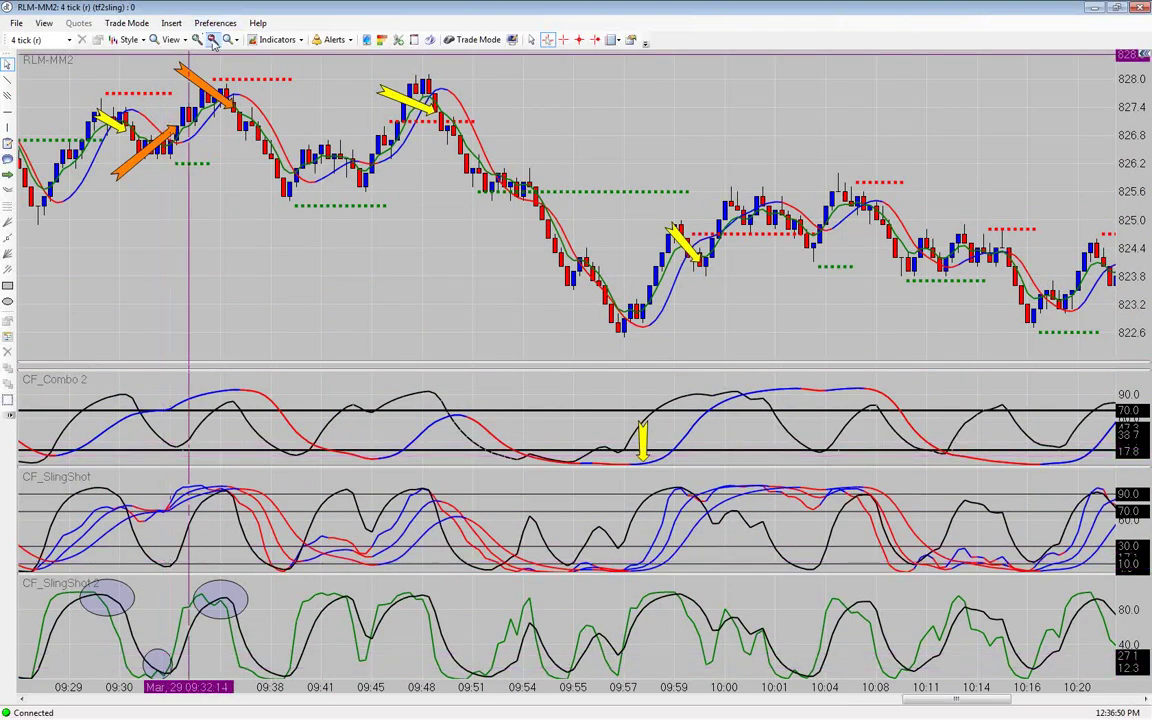
pyautogui.scroll(12, 190, 242)
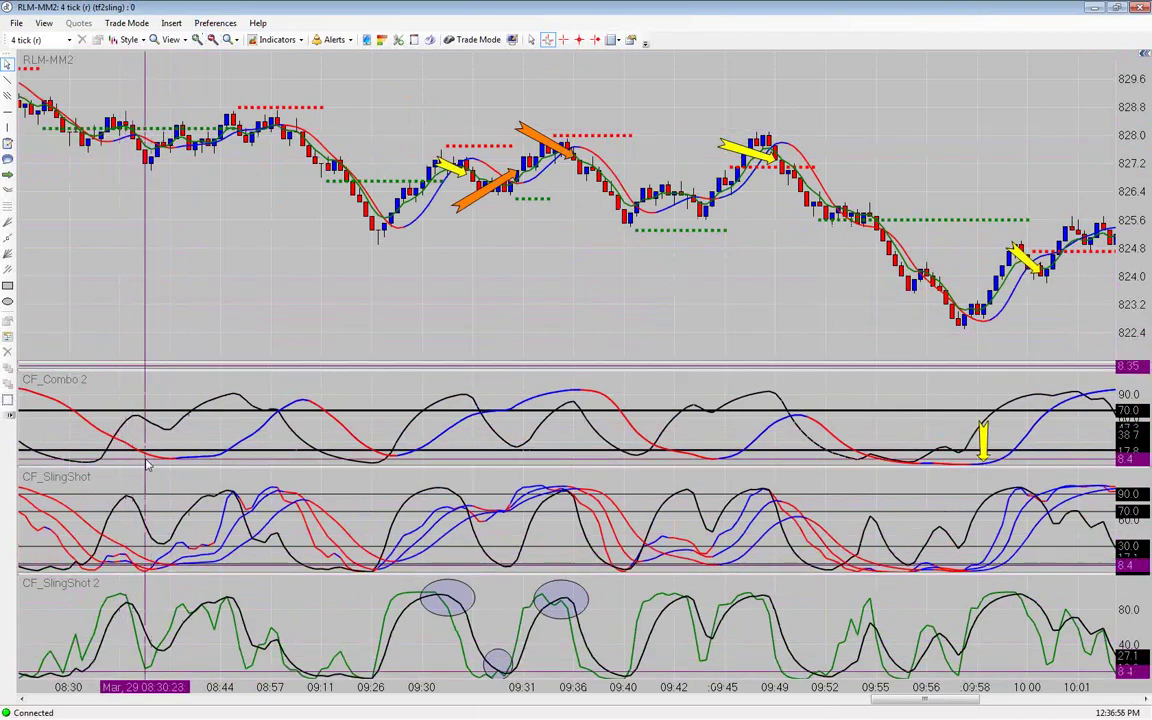
# Remove both CF_Combo indicators from the Combo pane above CF_SlingShot, leaving only the SlingShot panes under the price chart.
pyautogui.rightClick(201, 416)
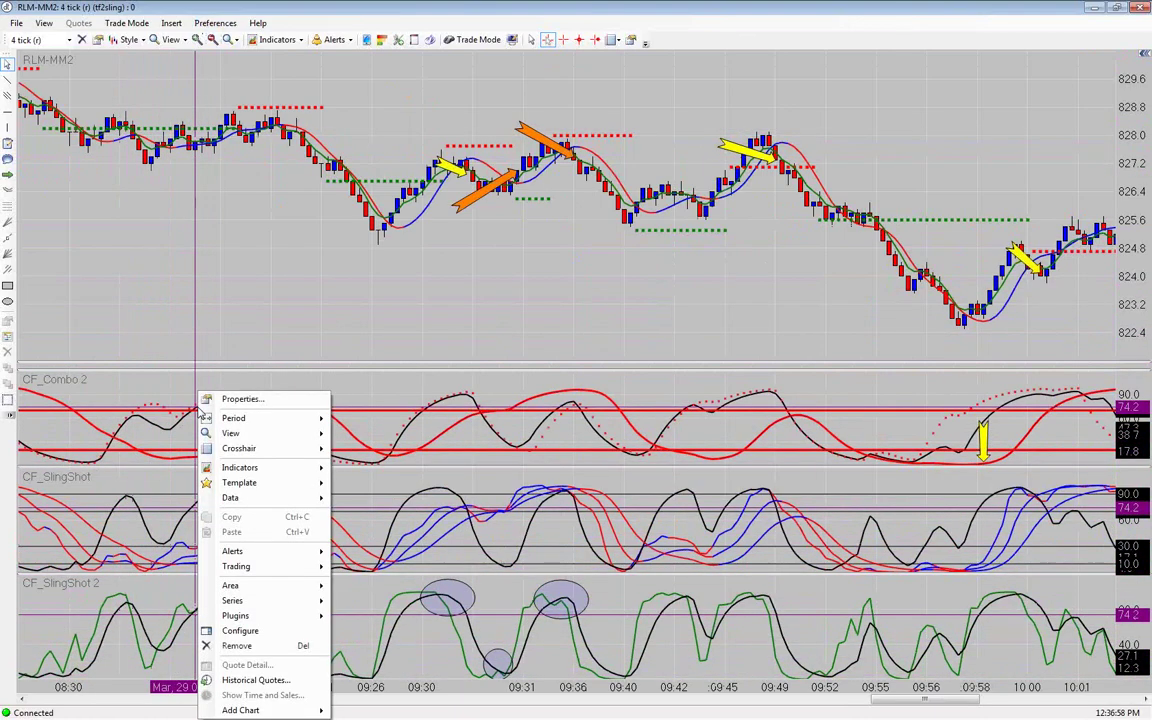
pyautogui.click(237, 646)
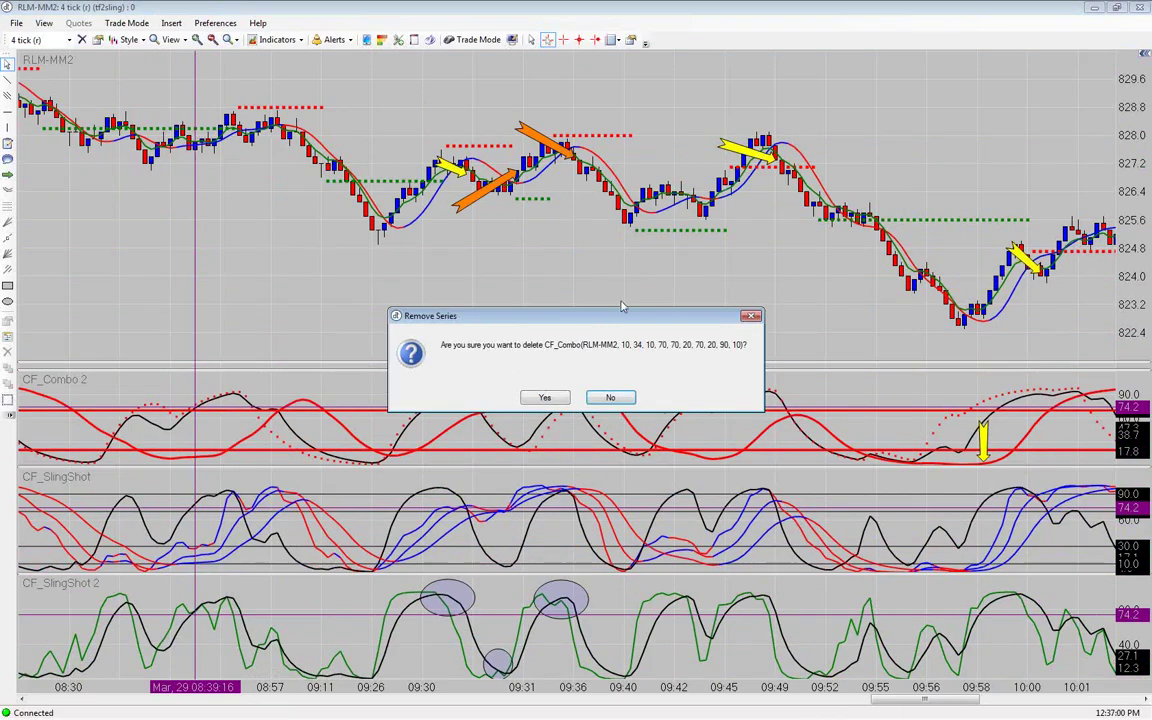
pyautogui.click(545, 398)
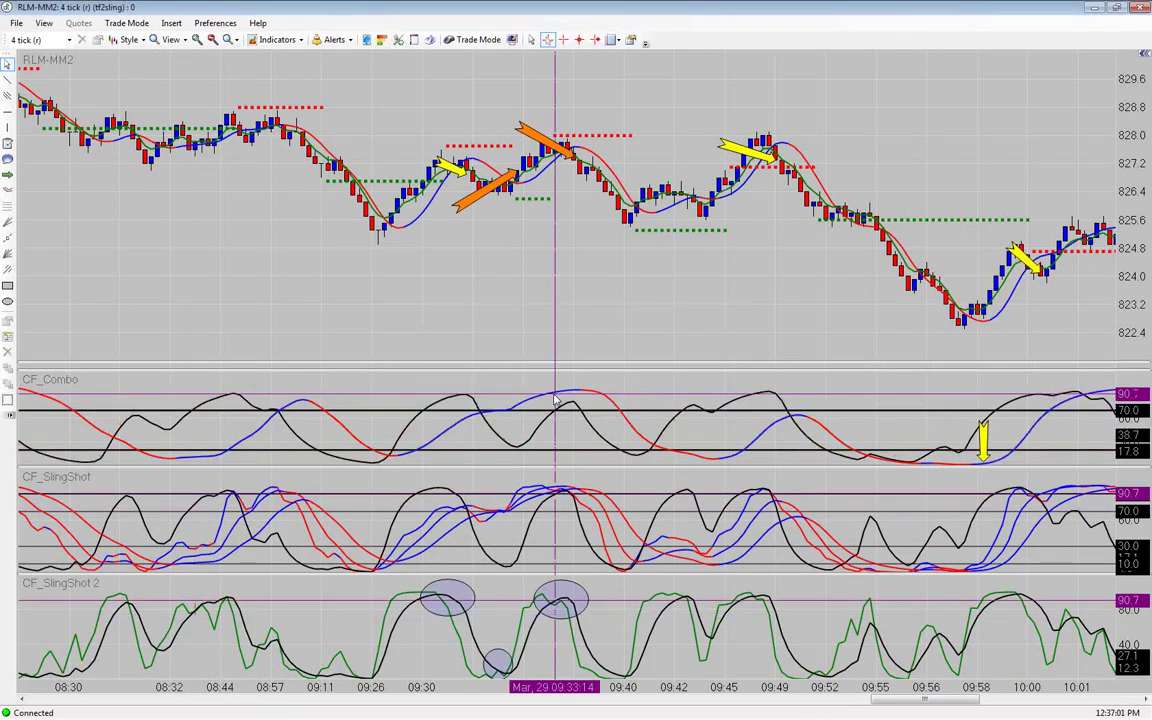
pyautogui.rightClick(180, 419)
pyautogui.click(225, 646)
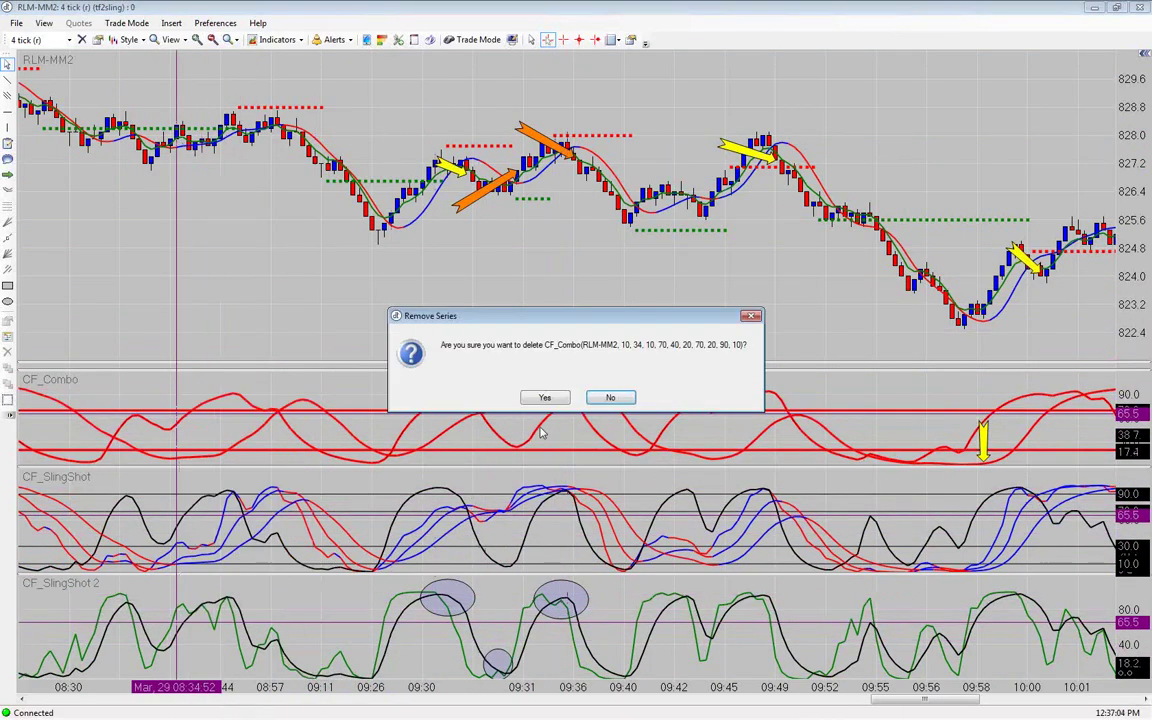
pyautogui.click(542, 399)
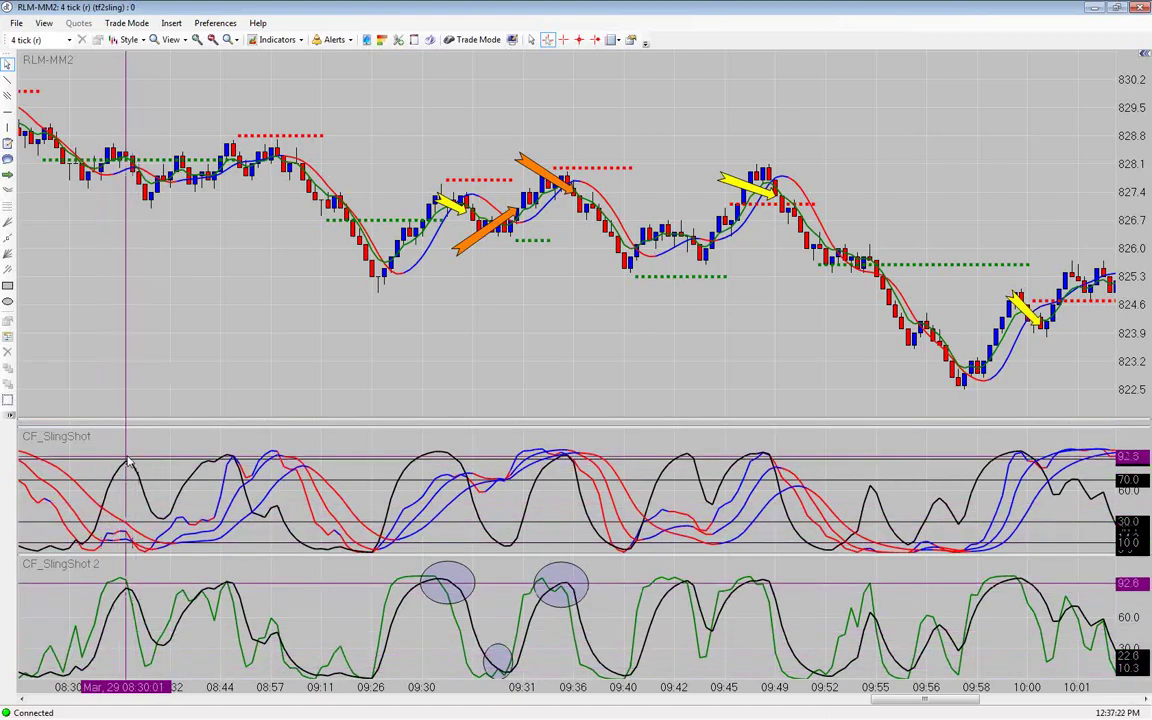
# Examine the SlingShot lines against the RLM-MM2 price swings from about 08:30 back to 15:02 on the previous day.
pyautogui.scroll(5, 130, 195)
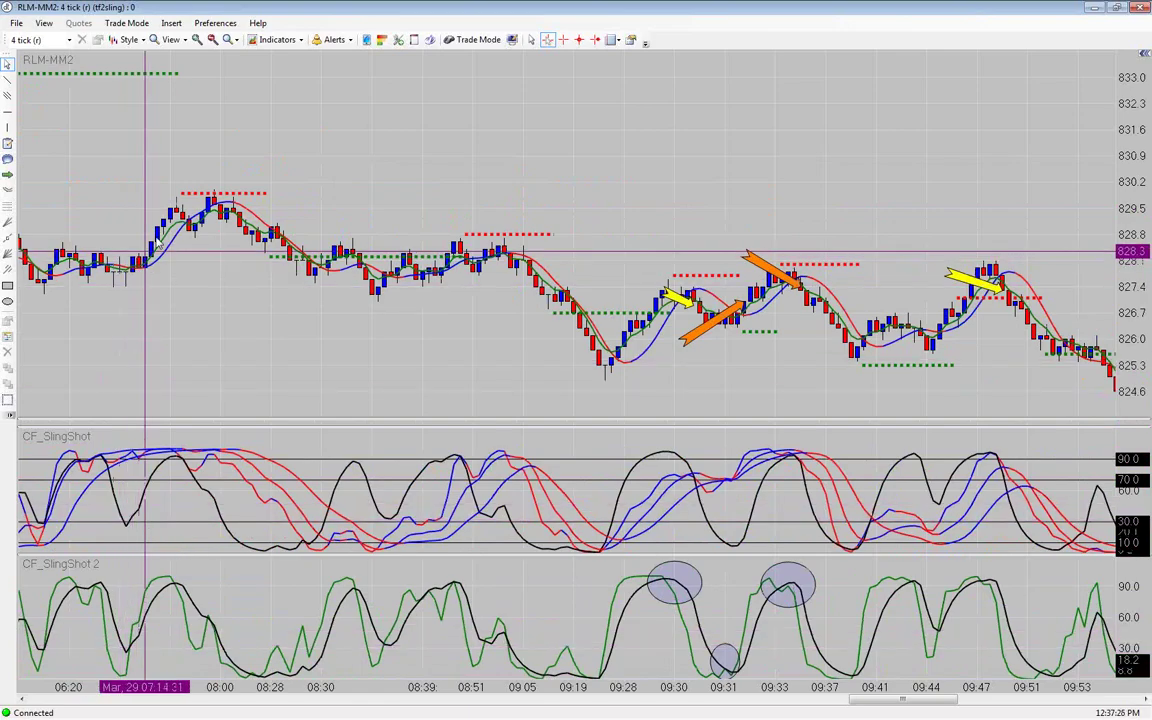
pyautogui.scroll(5, 196, 185)
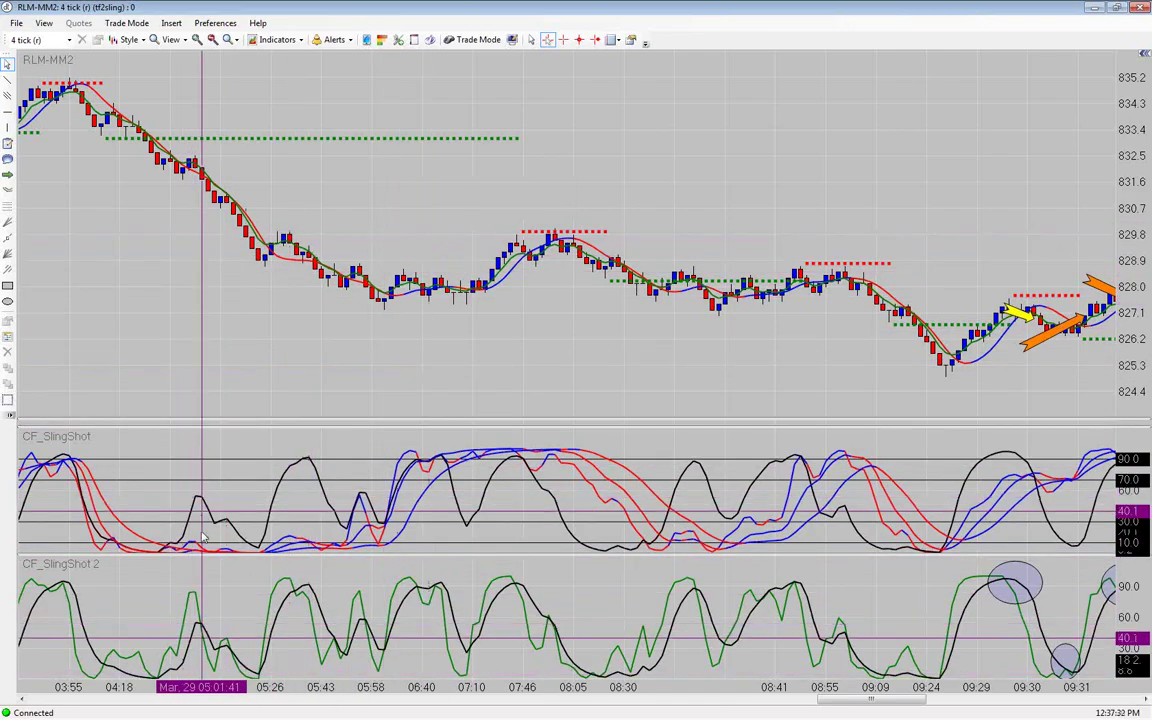
pyautogui.scroll(5, 204, 266)
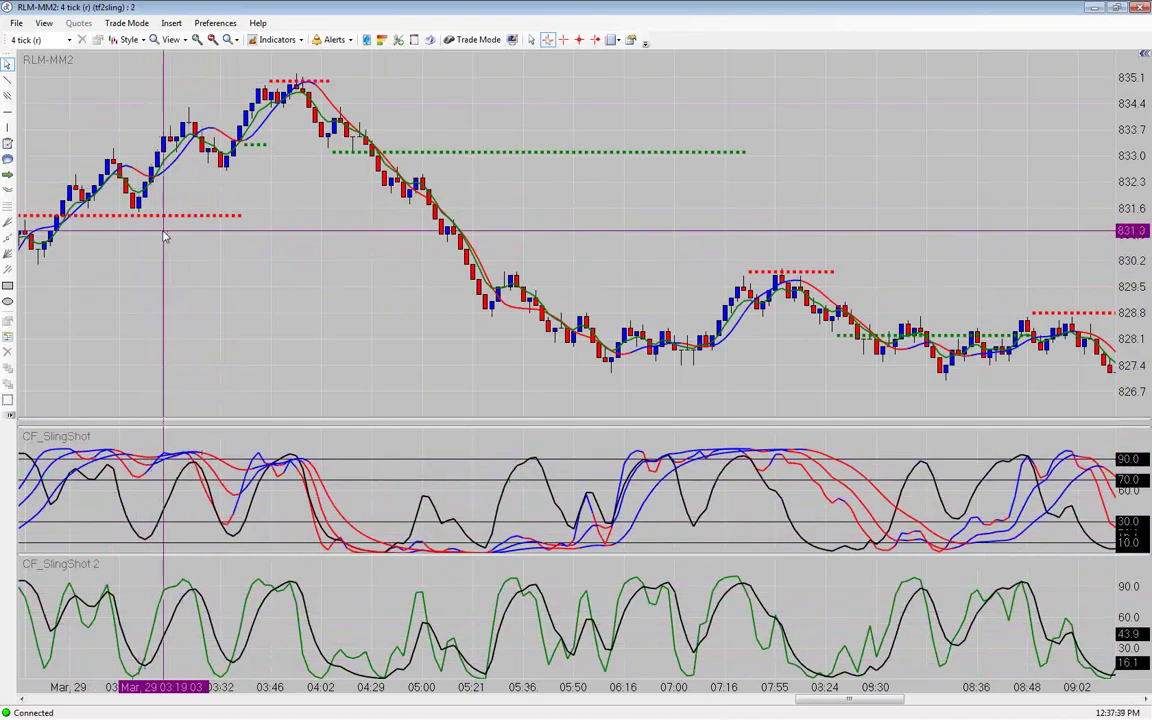
pyautogui.scroll(5, 166, 237)
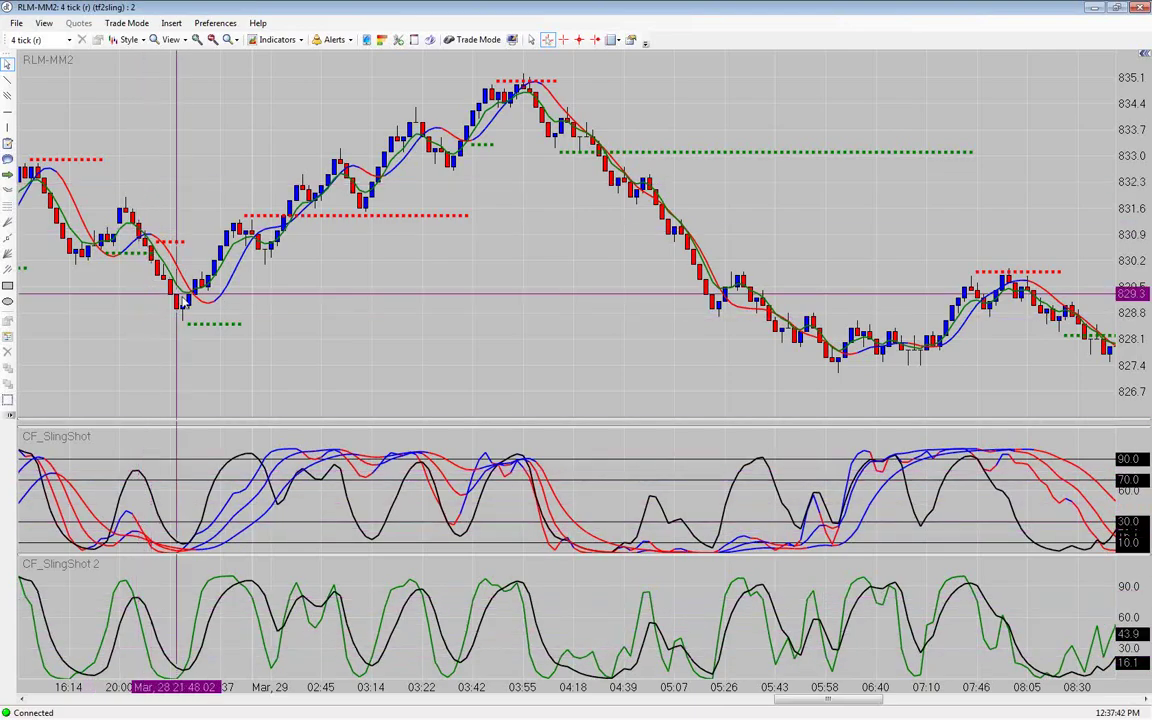
pyautogui.scroll(10, 118, 333)
pyautogui.scroll(10, 278, 376)
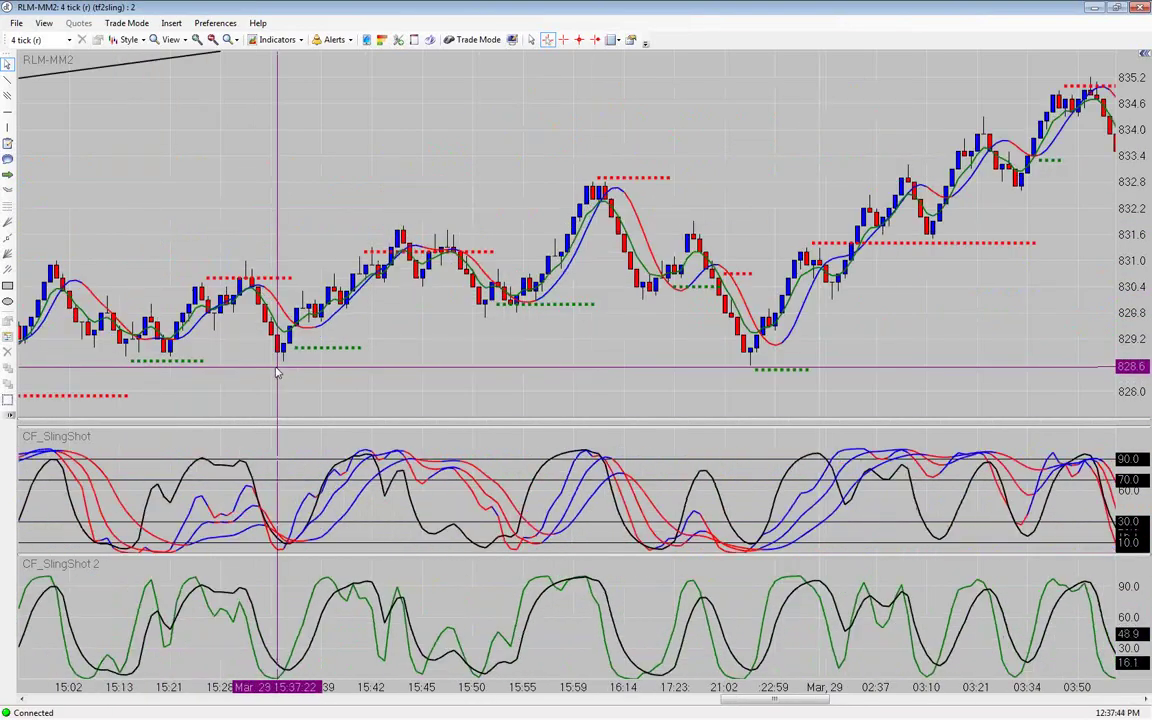
# Examine the SlingShot lines against the RLM-MM2 price swings on March 28 from about 16:14 back to 11:24.
pyautogui.scroll(10, 278, 376)
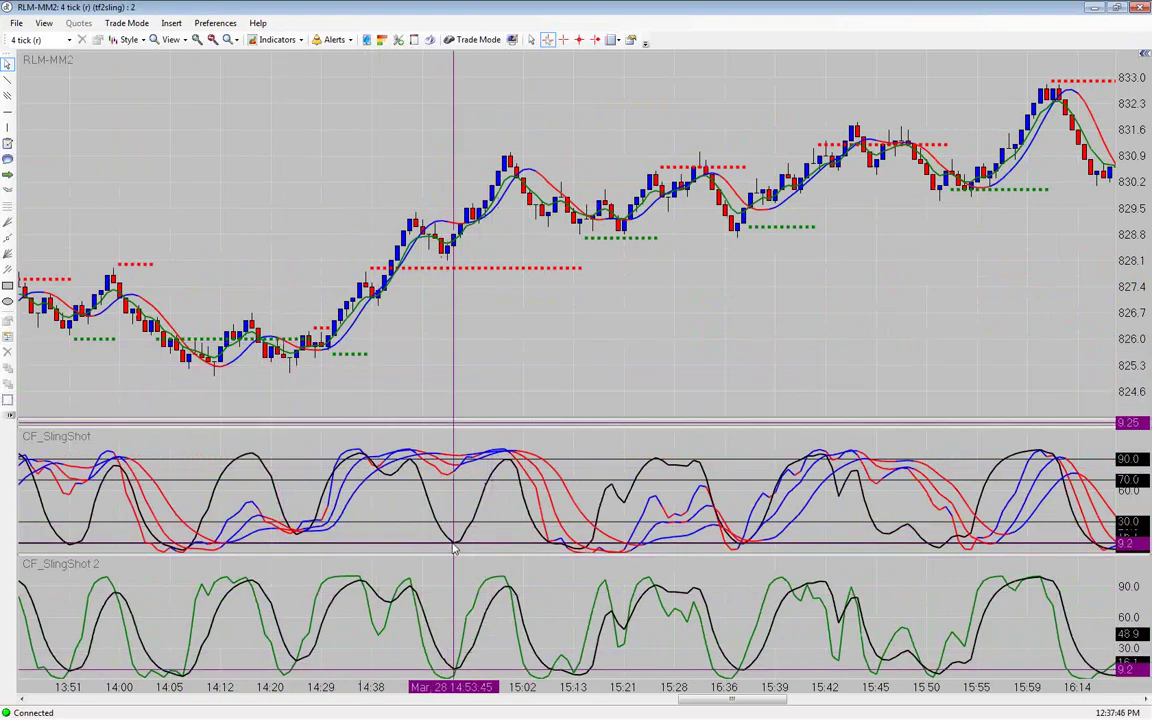
pyautogui.scroll(10, 240, 500)
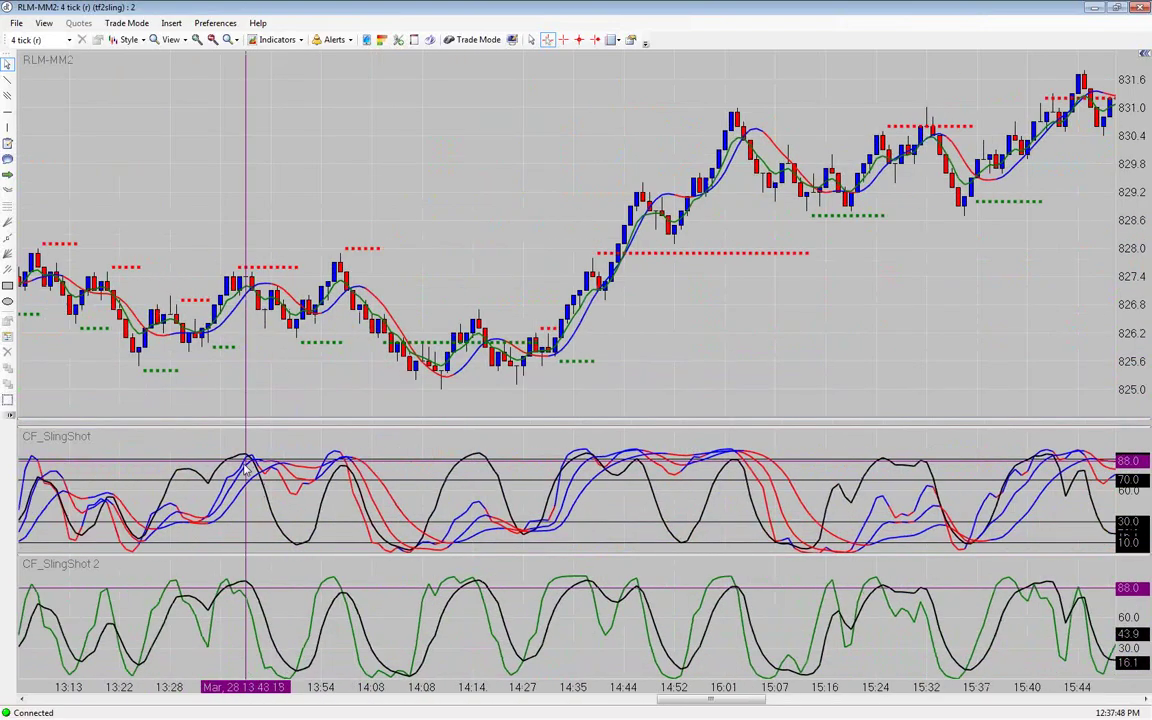
pyautogui.scroll(10, 300, 495)
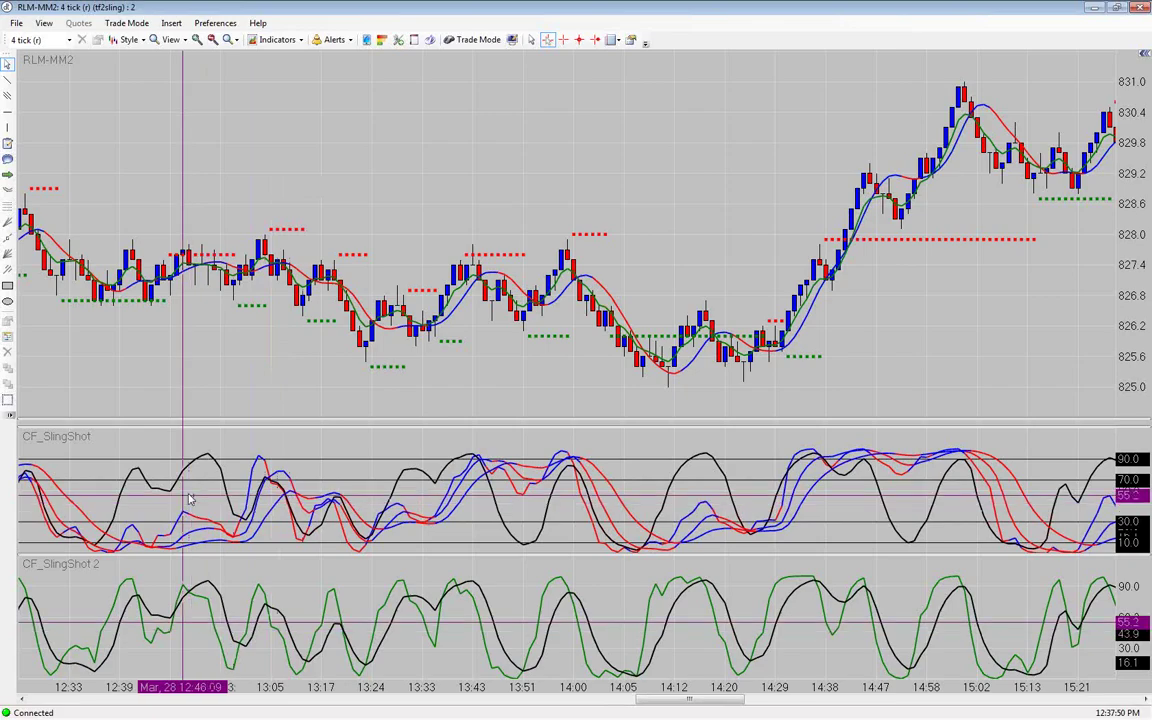
pyautogui.scroll(10, 205, 490)
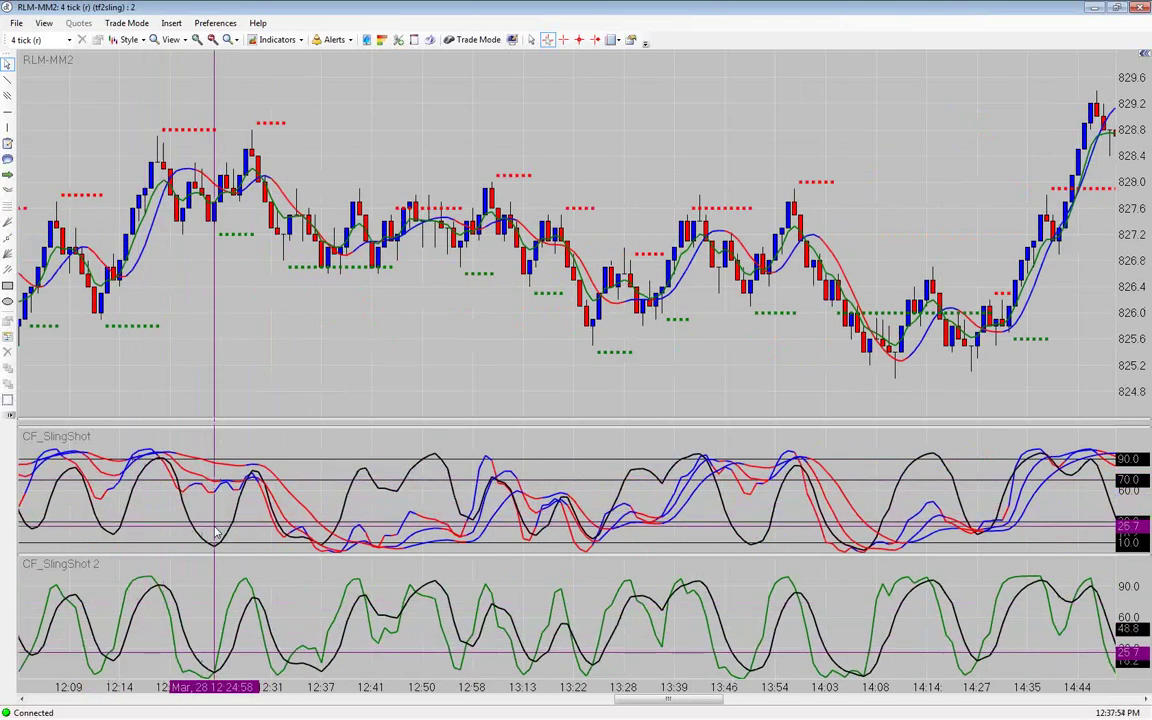
pyautogui.scroll(5, 117, 556)
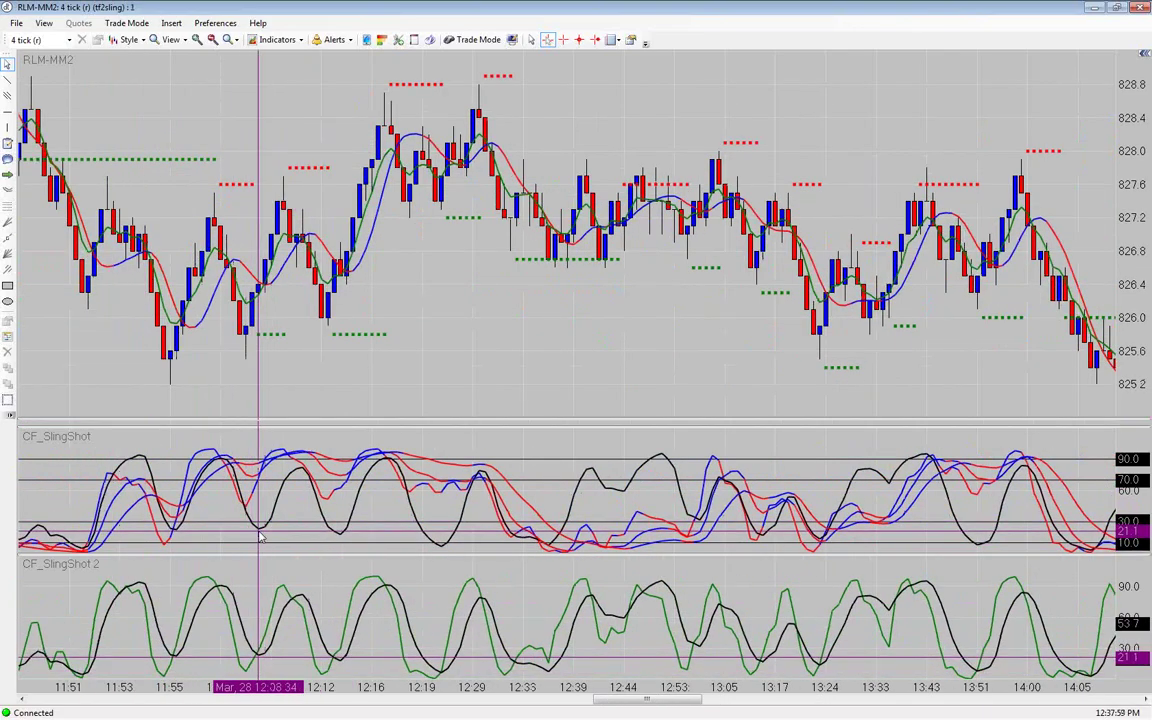
pyautogui.scroll(5, 240, 416)
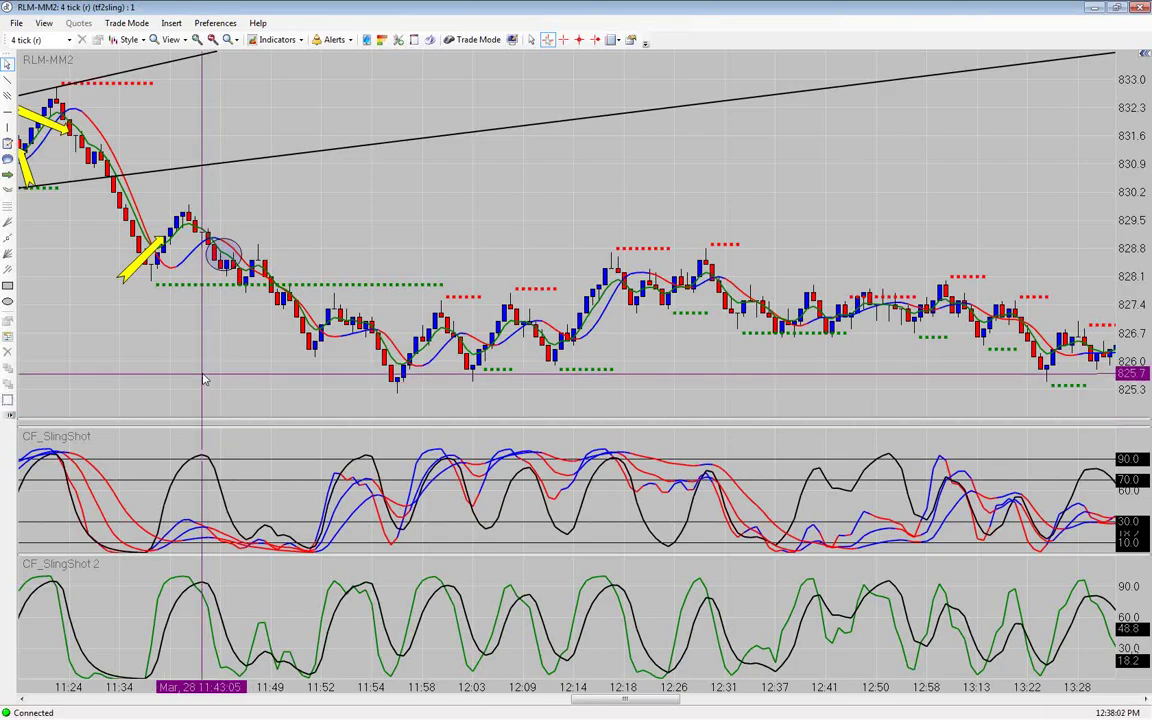
# Compare the arrow-marked March 28 setups and earlier price swings with the SlingShot panes, going back from about 11:24 to 03:03.
pyautogui.scroll(5, 203, 380)
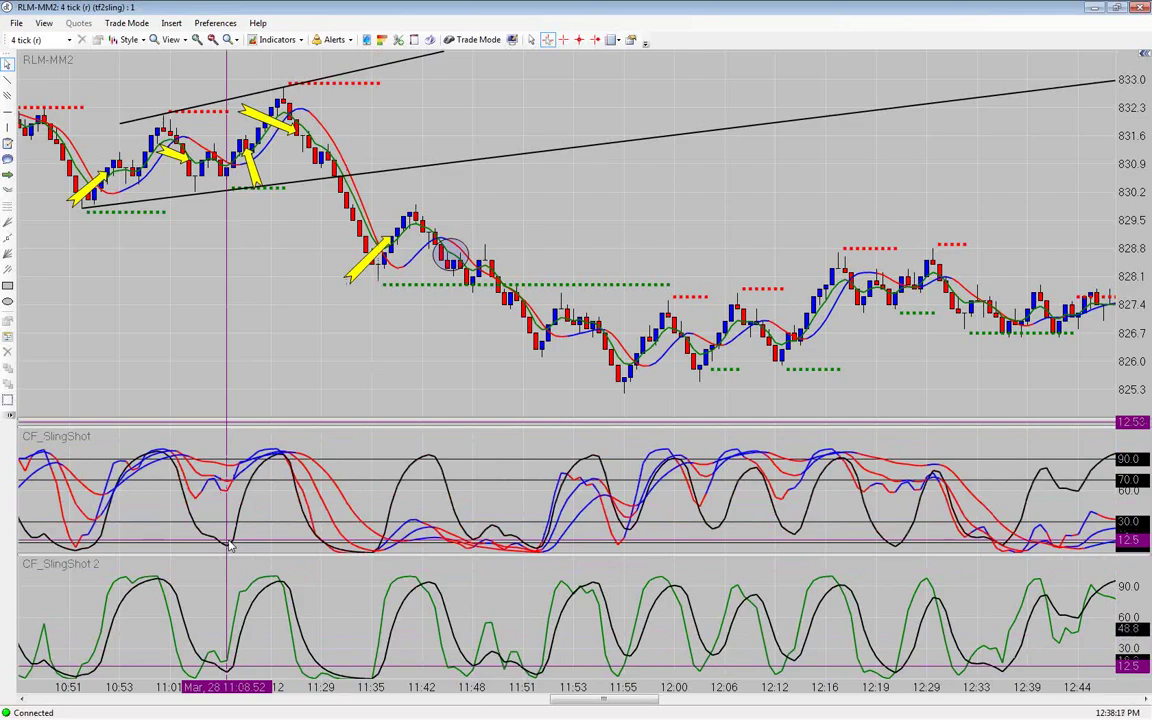
pyautogui.scroll(3, 229, 543)
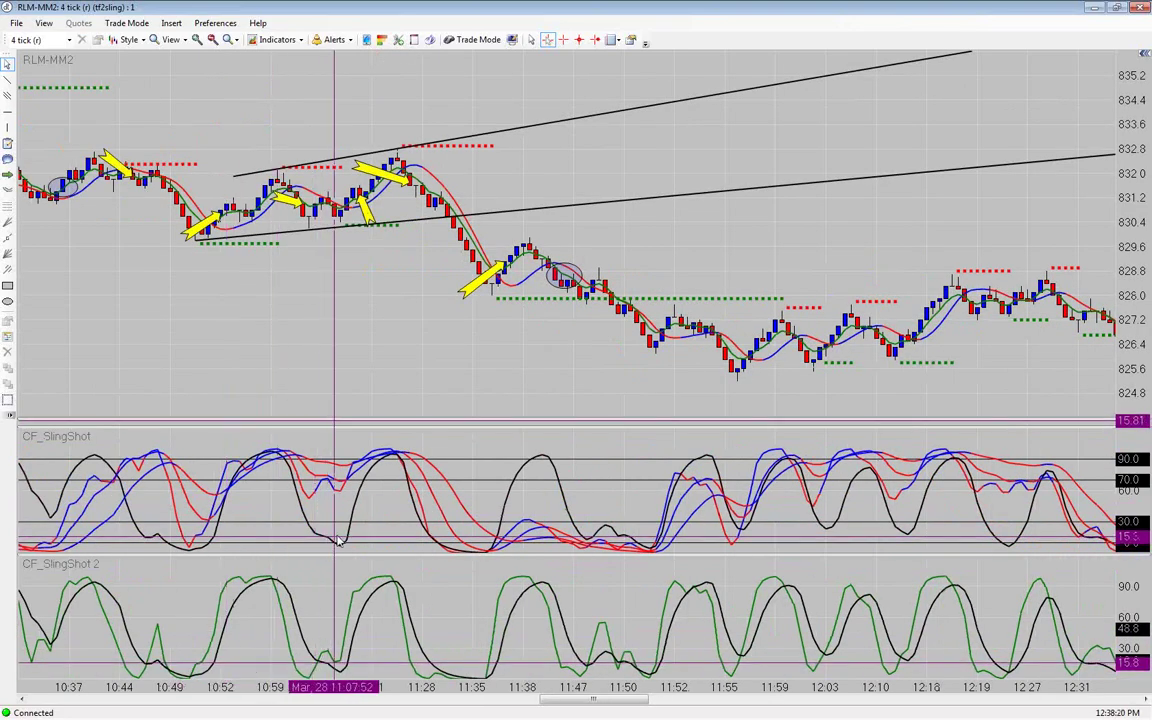
pyautogui.scroll(3, 330, 535)
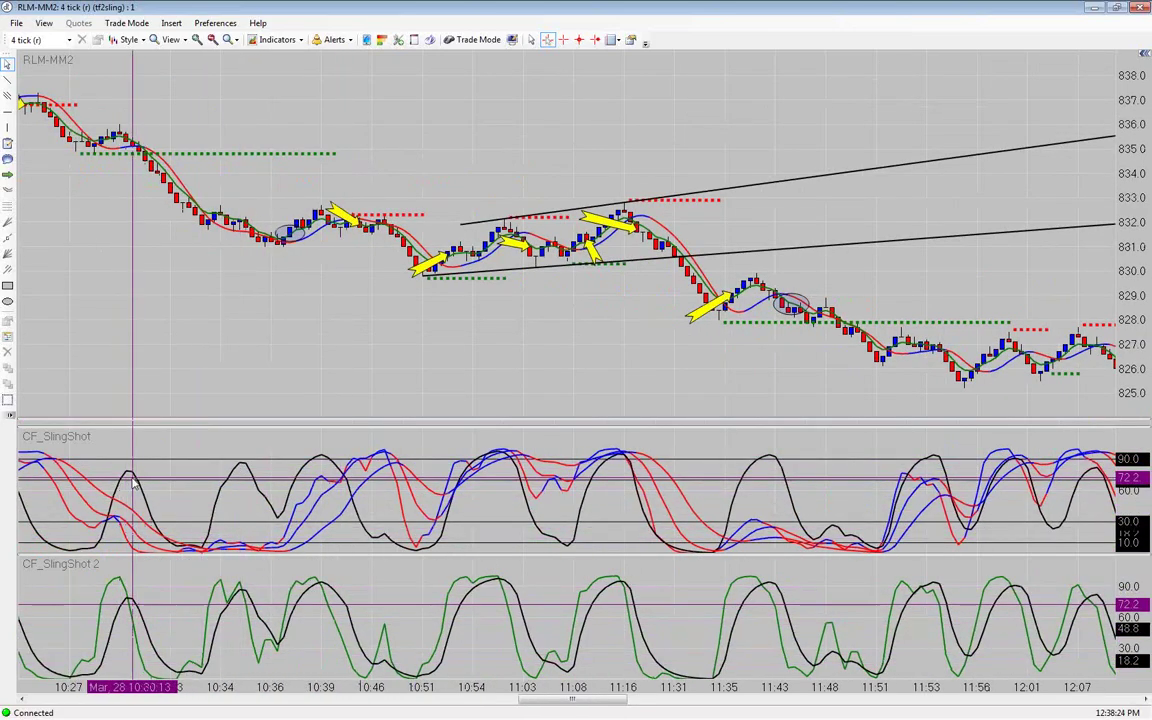
pyautogui.scroll(3, 190, 478)
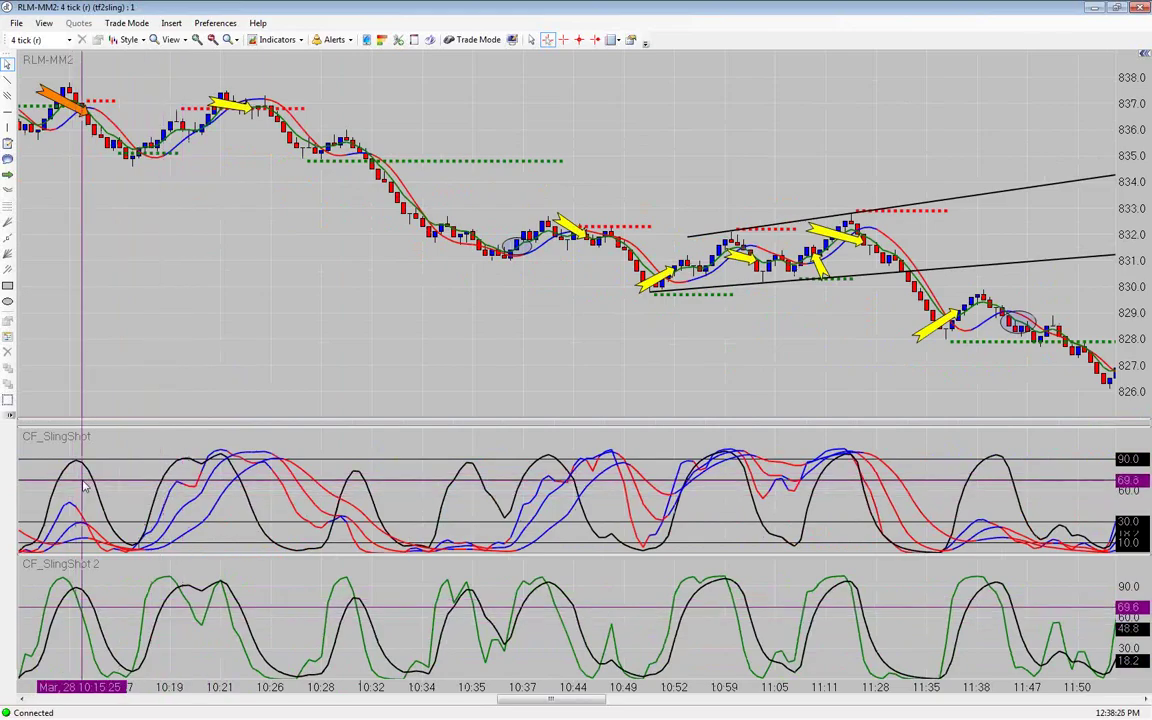
pyautogui.scroll(3, 200, 500)
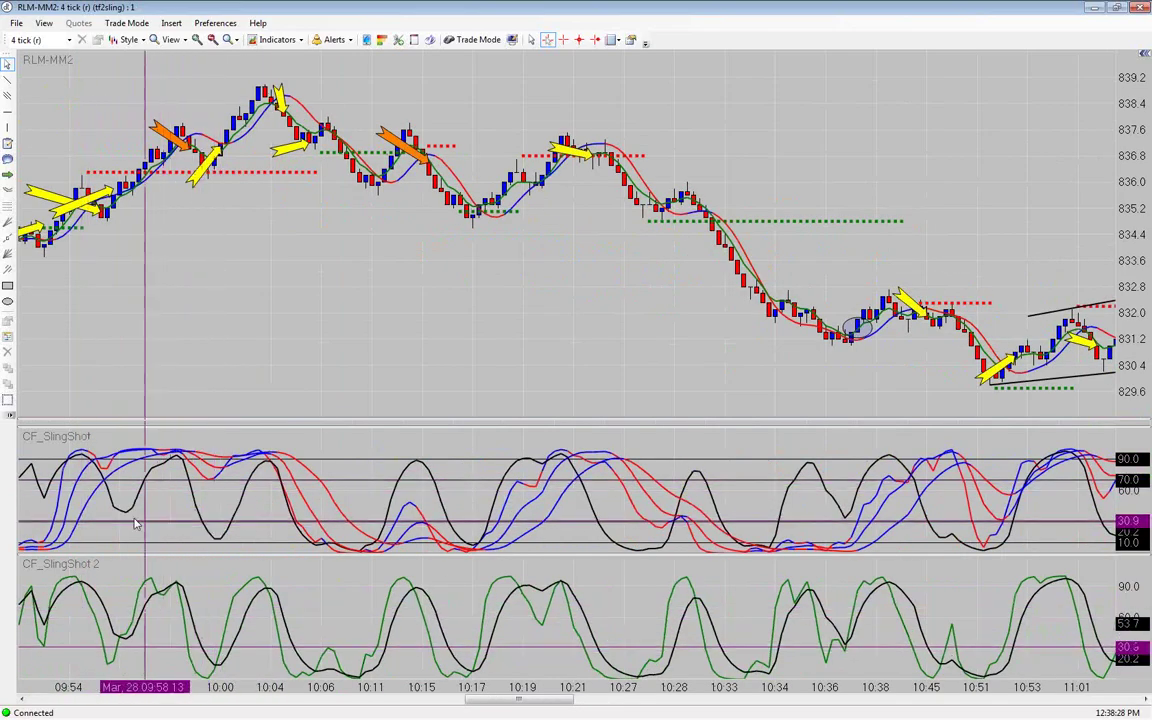
pyautogui.scroll(3, 128, 520)
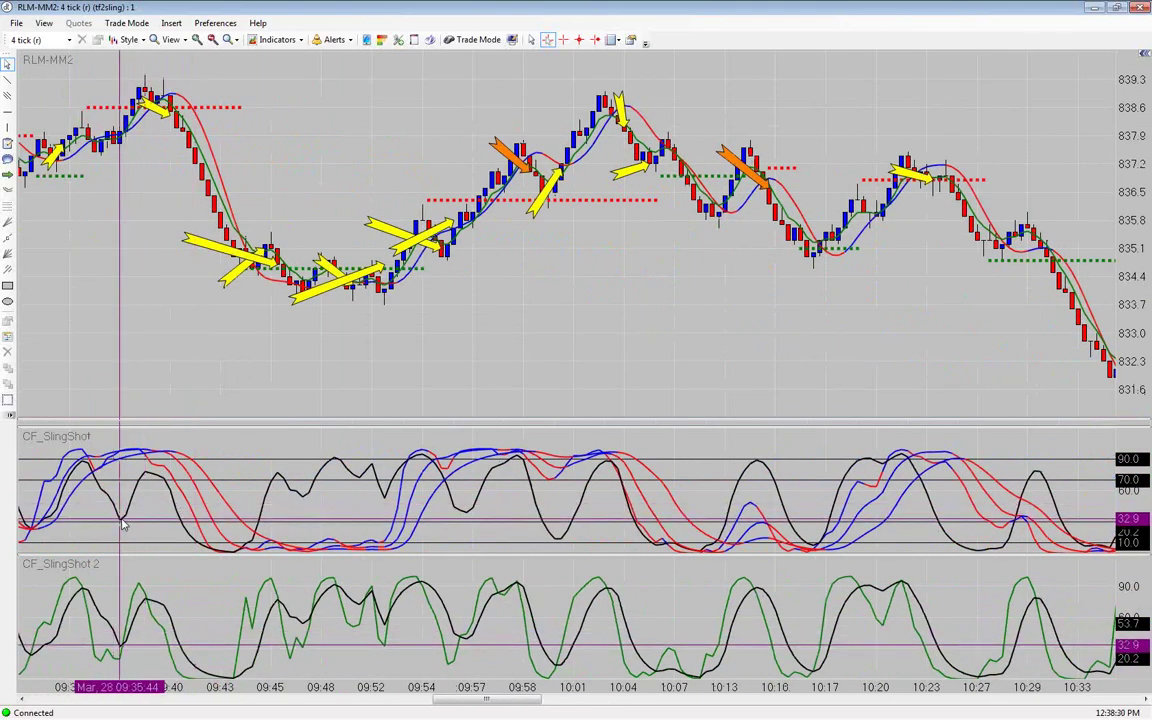
pyautogui.scroll(6, 130, 515)
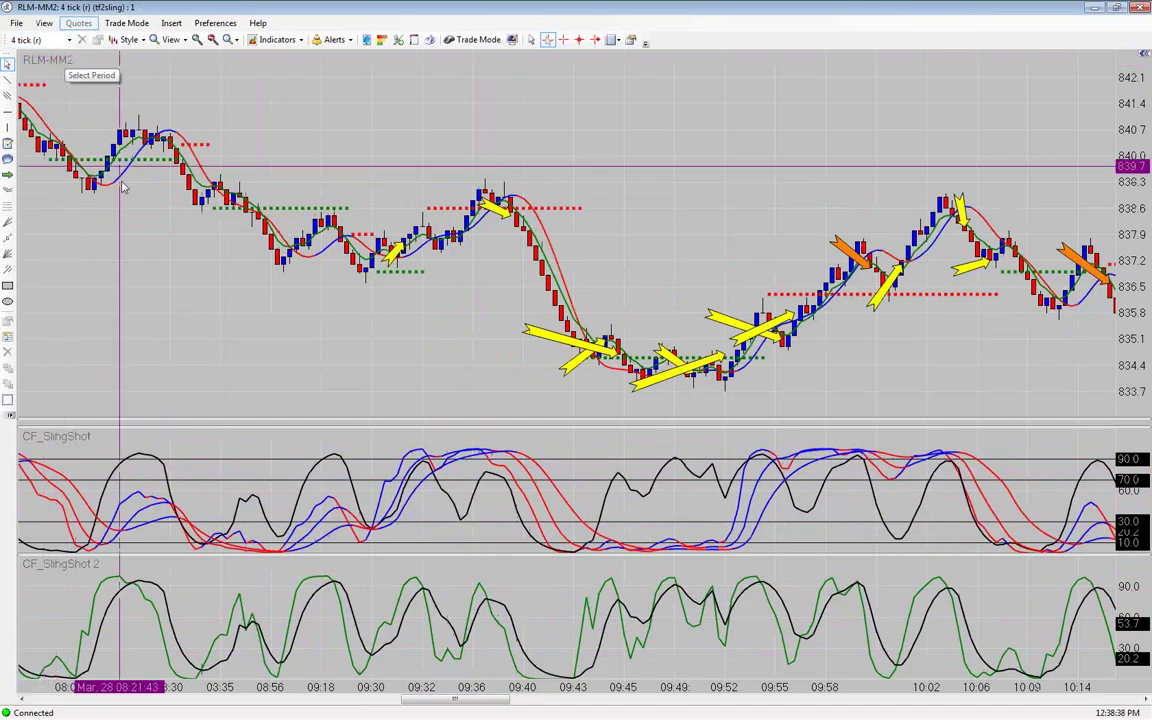
pyautogui.scroll(5, 175, 312)
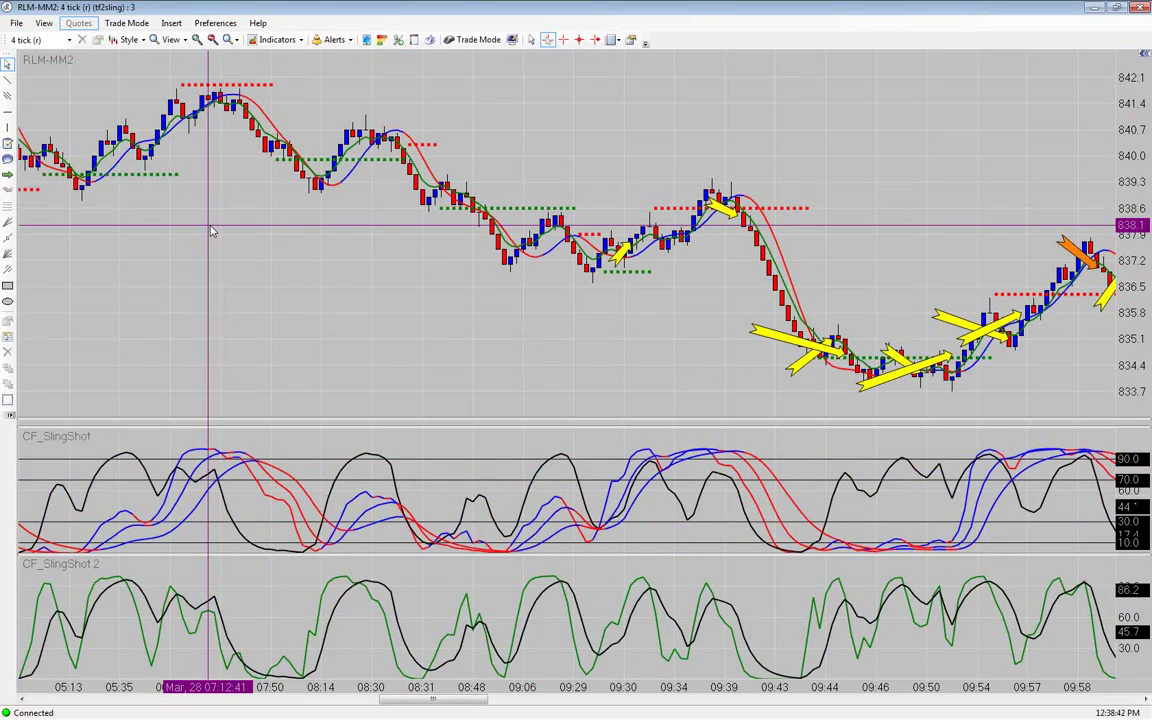
pyautogui.scroll(6, 210, 232)
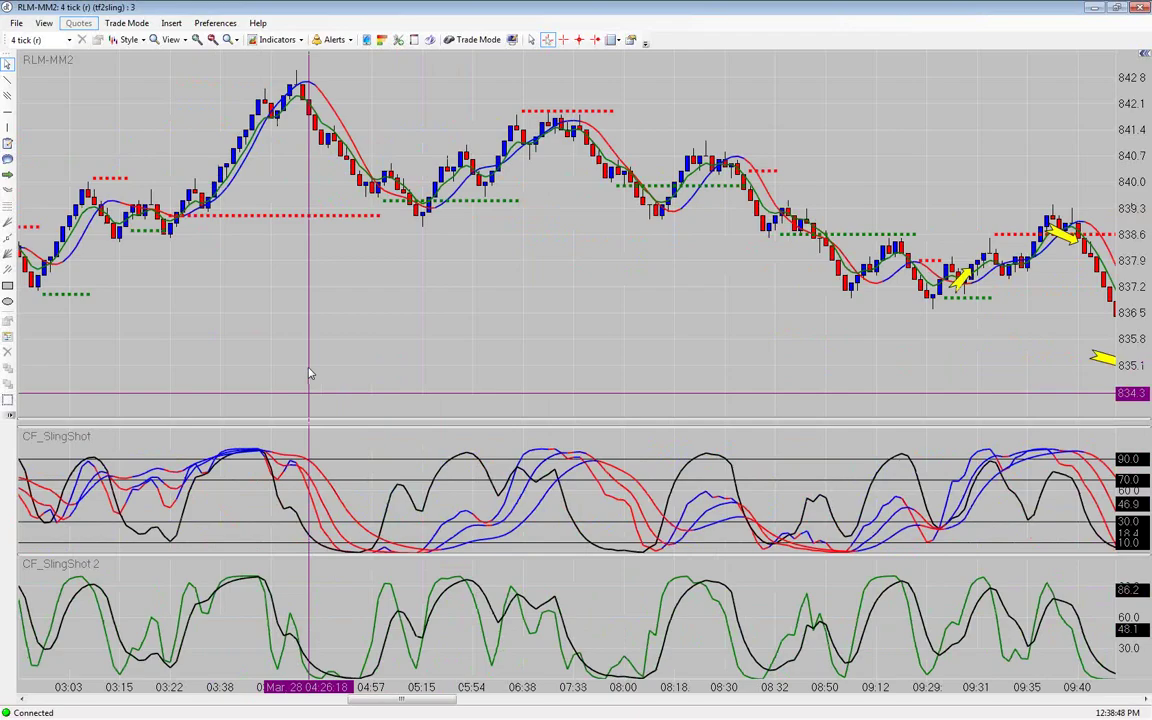
# Move forward through the RLM-MM2 tf2sling chart from the early March 28 bars to the latest bars.
pyautogui.scroll(-5, 565, 505)
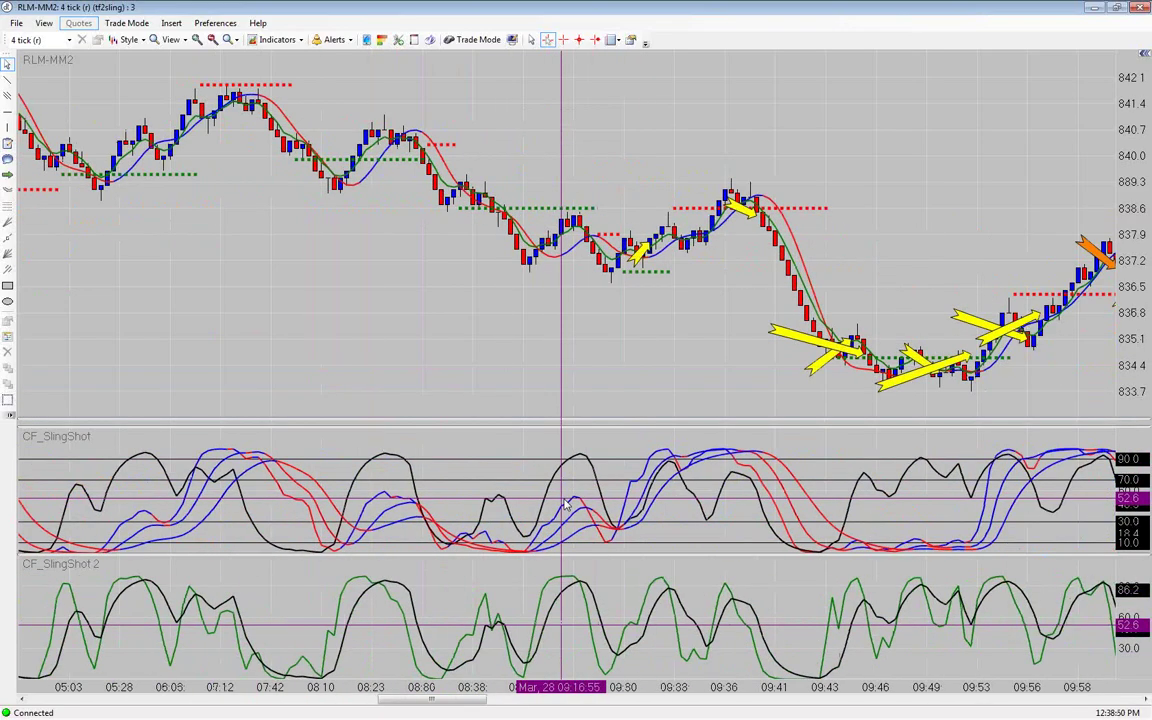
pyautogui.scroll(-8, 565, 505)
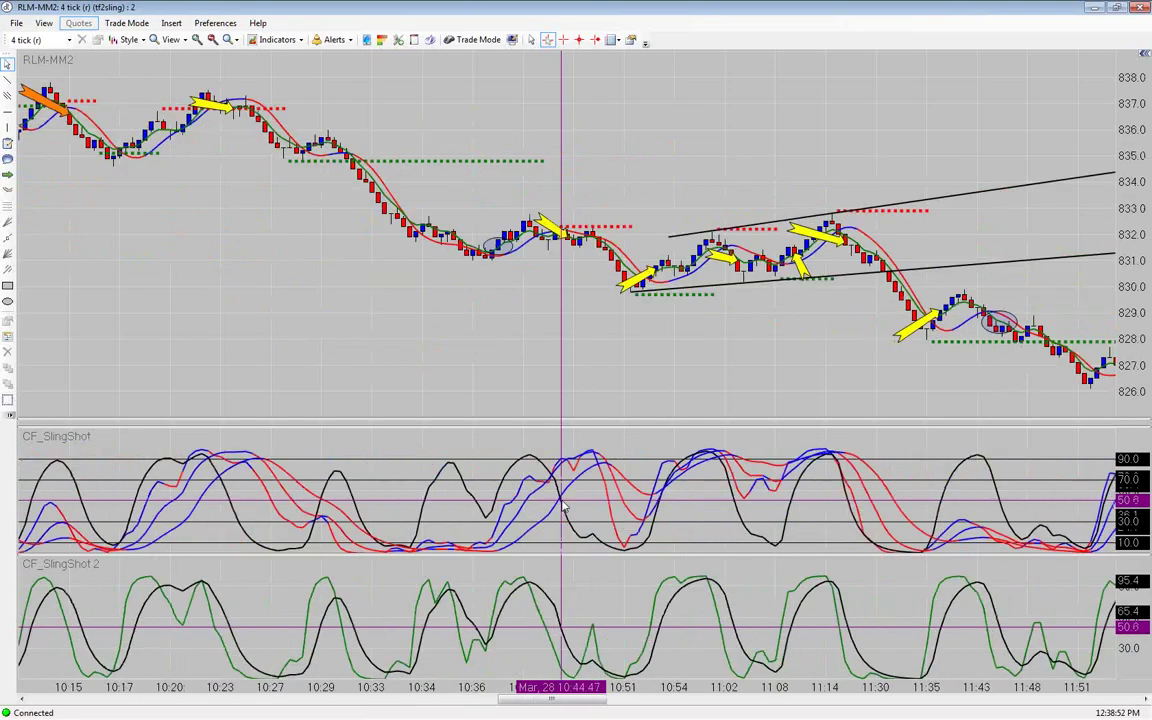
pyautogui.scroll(-10, 565, 505)
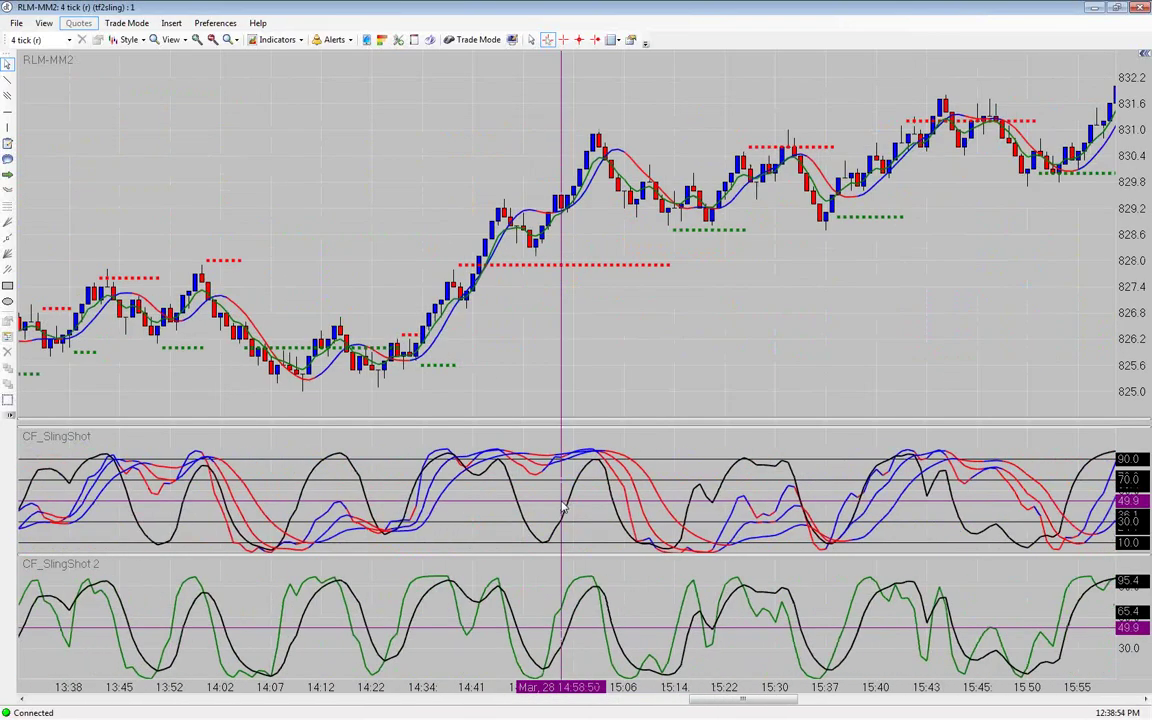
pyautogui.scroll(-8, 563, 508)
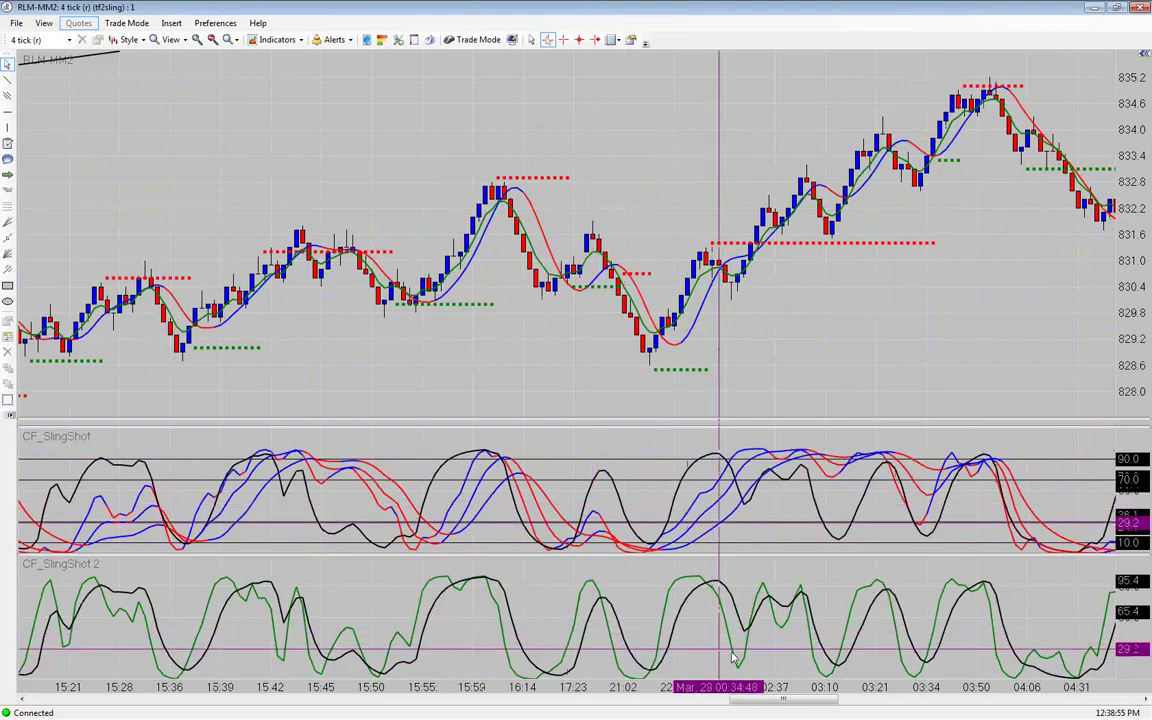
pyautogui.moveTo(783, 699); pyautogui.dragTo(1085, 699)
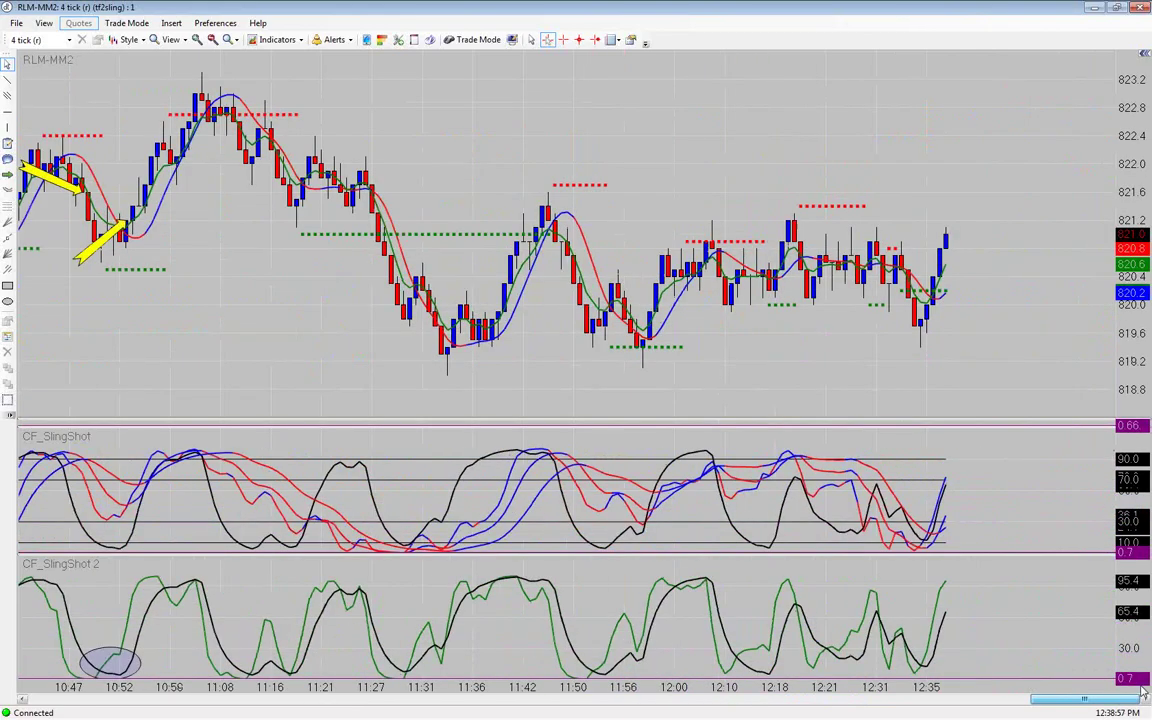
# Restore the RLM-MM2 tf2sling window beside the other charts and zoom it in to show roughly 12:19 to 12:34.
pyautogui.click(1118, 8)
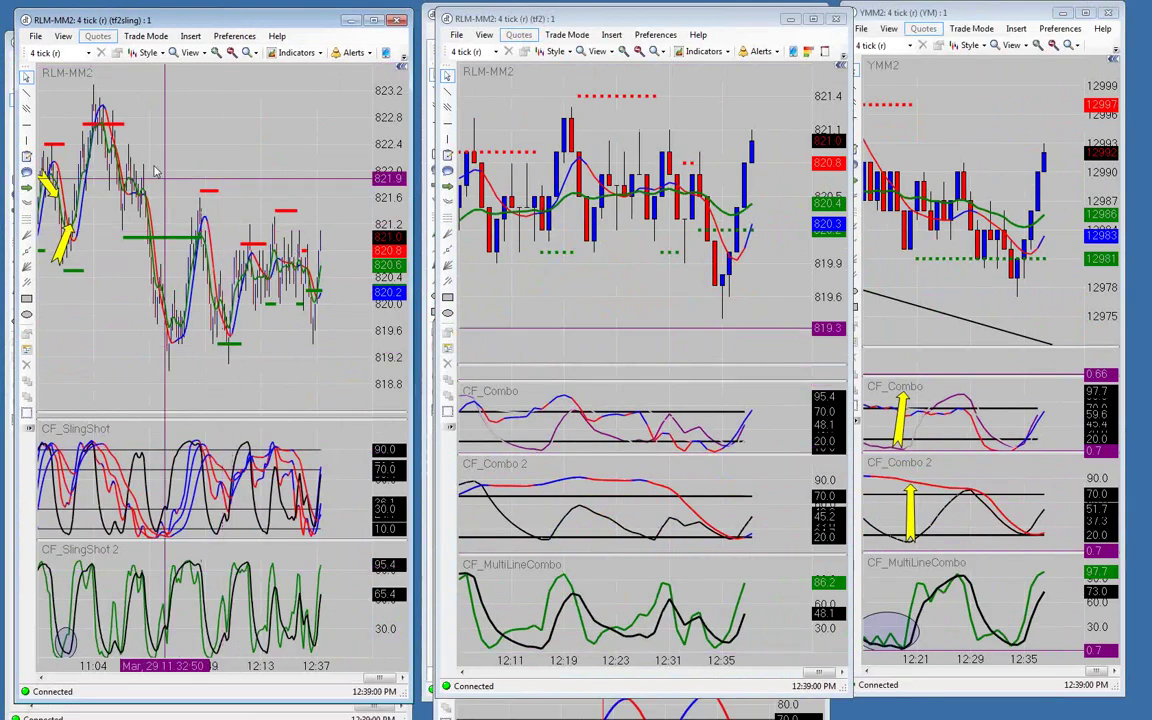
pyautogui.click(215, 54)
pyautogui.click(215, 54)
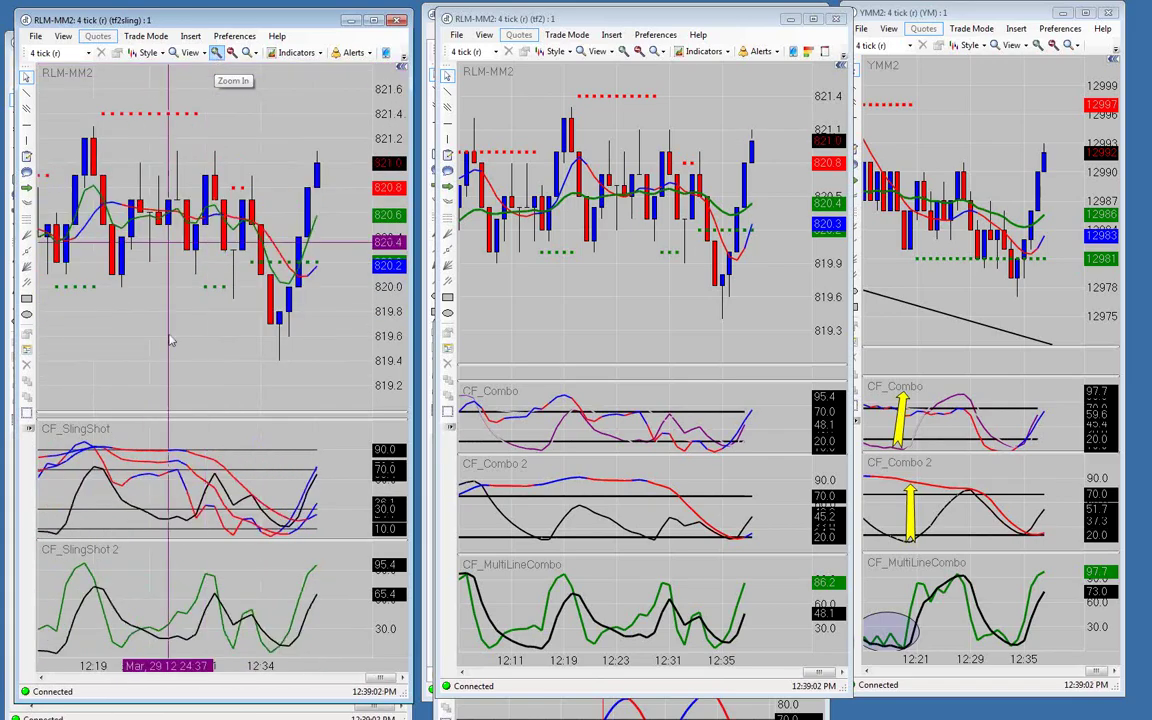
# Review the tf2sling chart's marked March 29 setups and SlingShot panes from the latest bars back to about 09:29.
pyautogui.scroll(3, 139, 336)
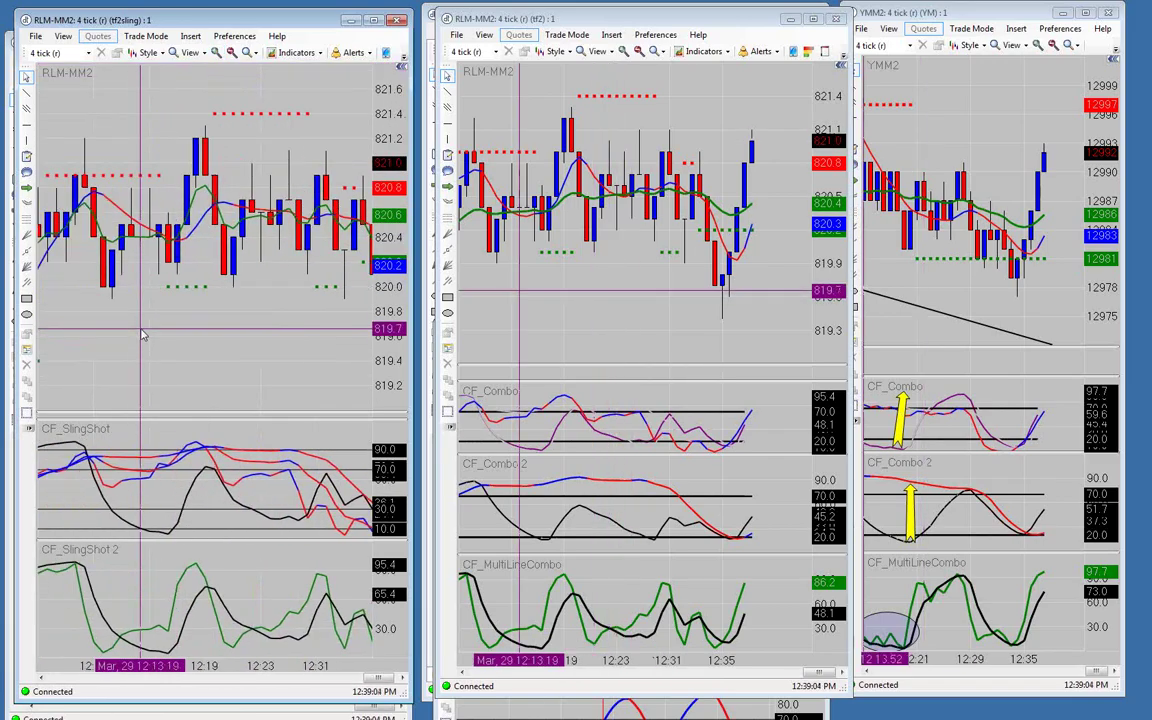
pyautogui.scroll(5, 143, 336)
pyautogui.scroll(12, 155, 333)
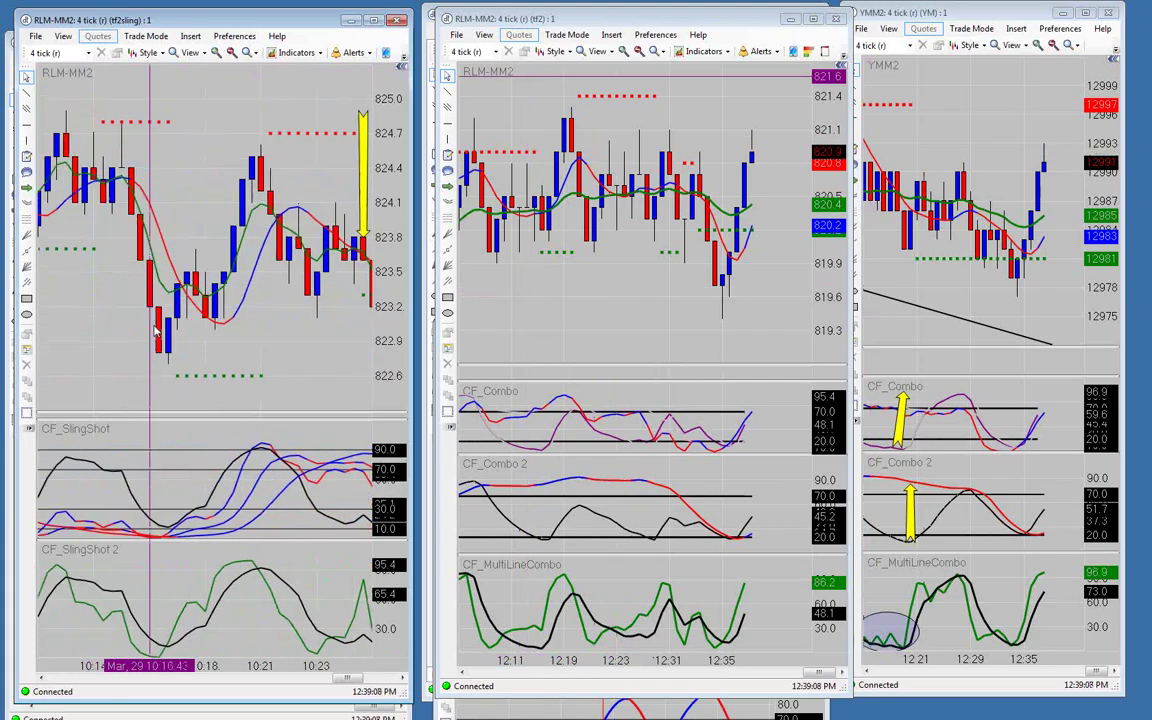
pyautogui.scroll(3, 155, 332)
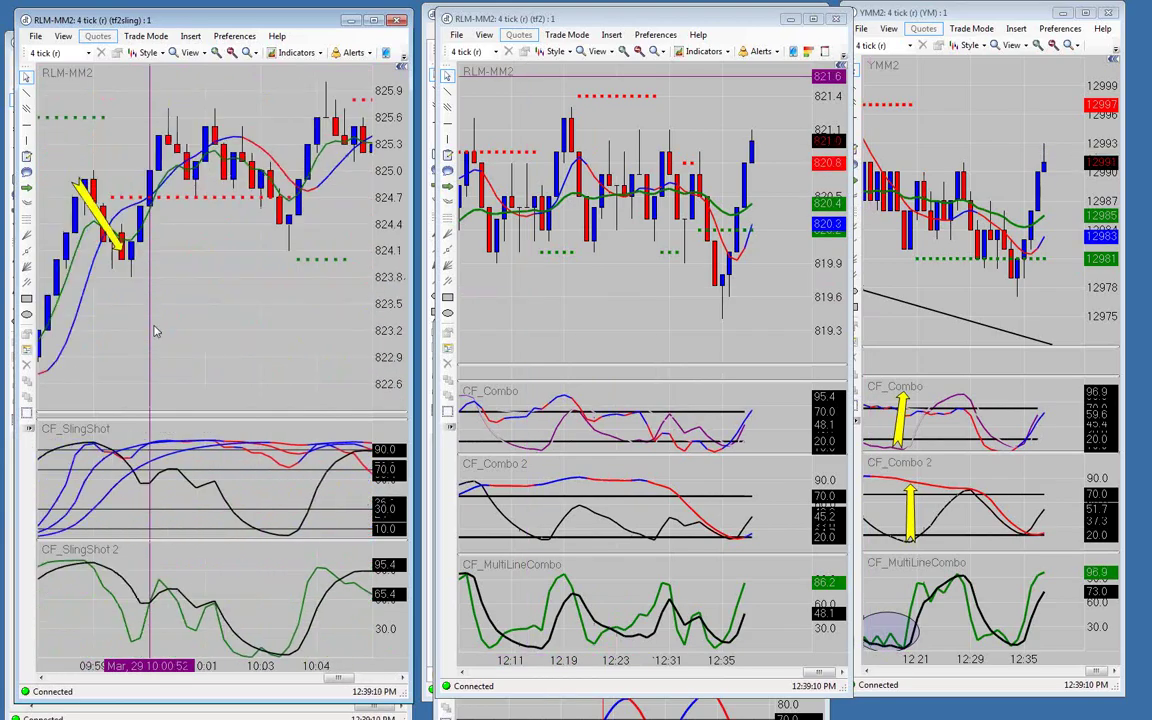
pyautogui.scroll(2, 155, 332)
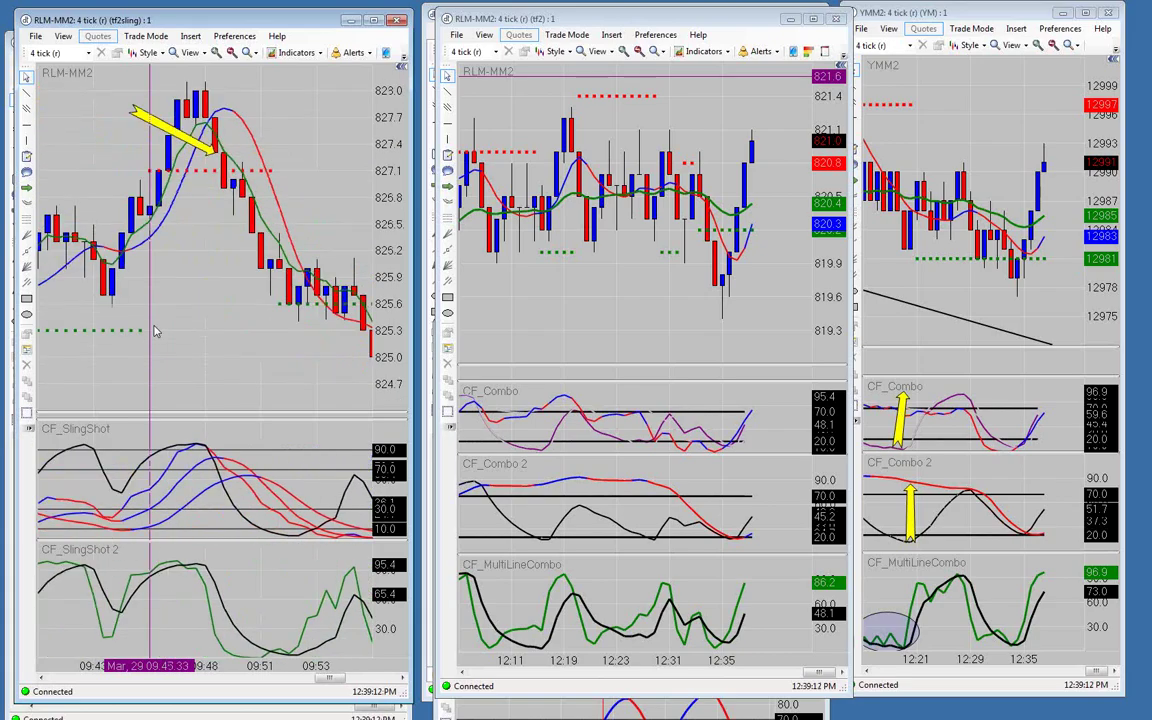
pyautogui.scroll(2, 198, 372)
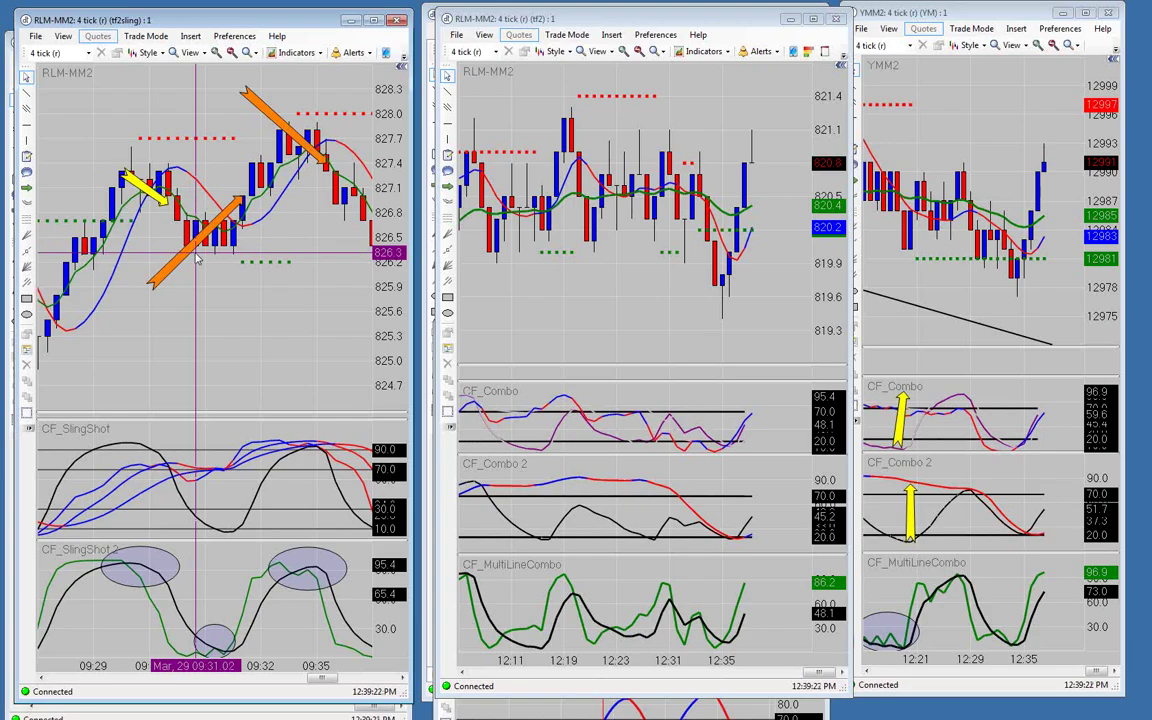
# Follow the tf2sling chart forward from about 09:30 to 09:56, checking the arrow-marked reversals against the SlingShot lines.
pyautogui.scroll(-5, 190, 250)
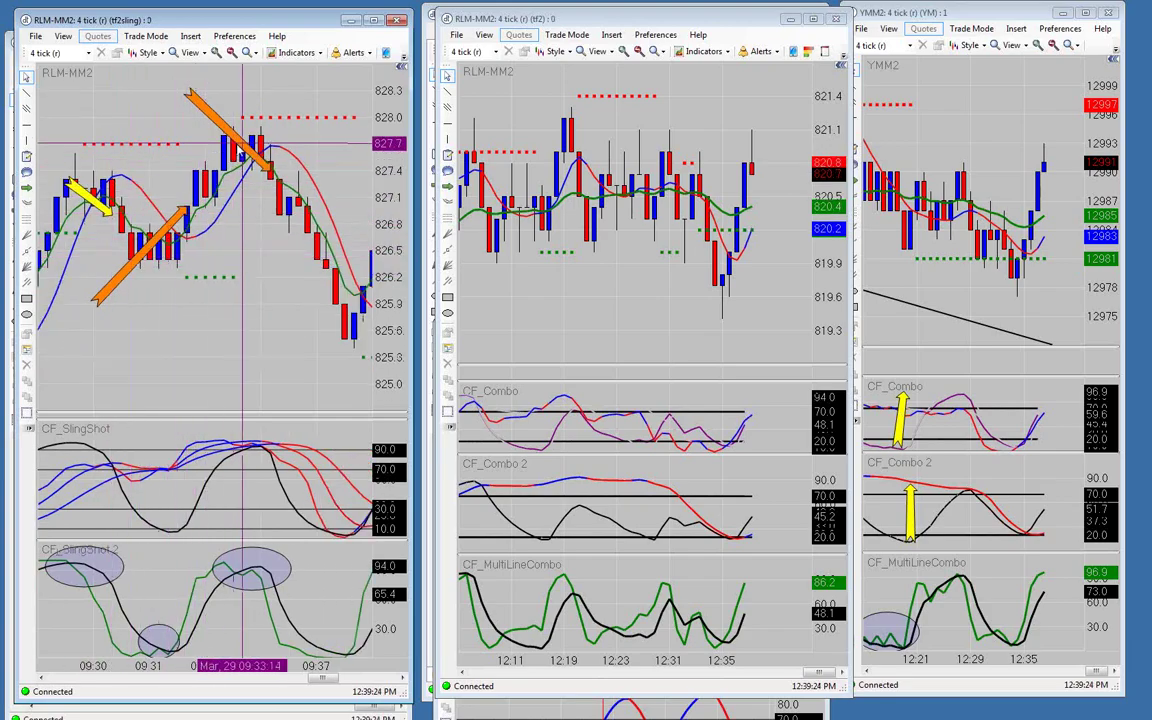
pyautogui.scroll(-3, 242, 143)
pyautogui.scroll(-6, 210, 160)
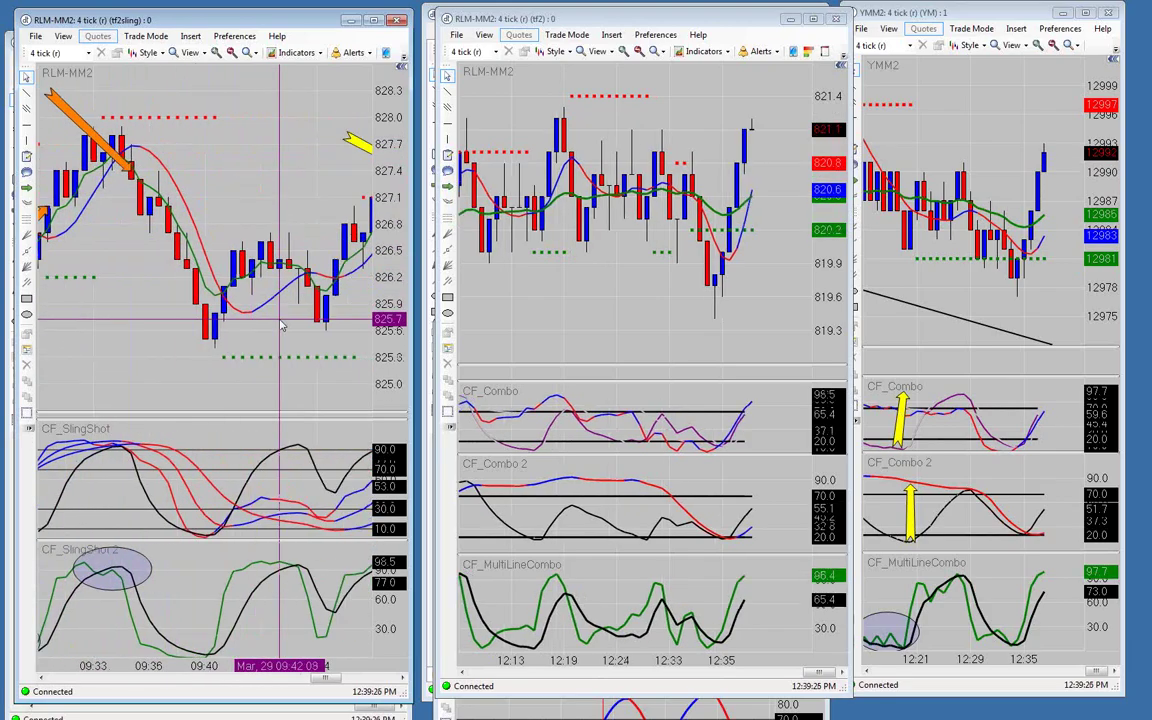
pyautogui.scroll(-3, 220, 220)
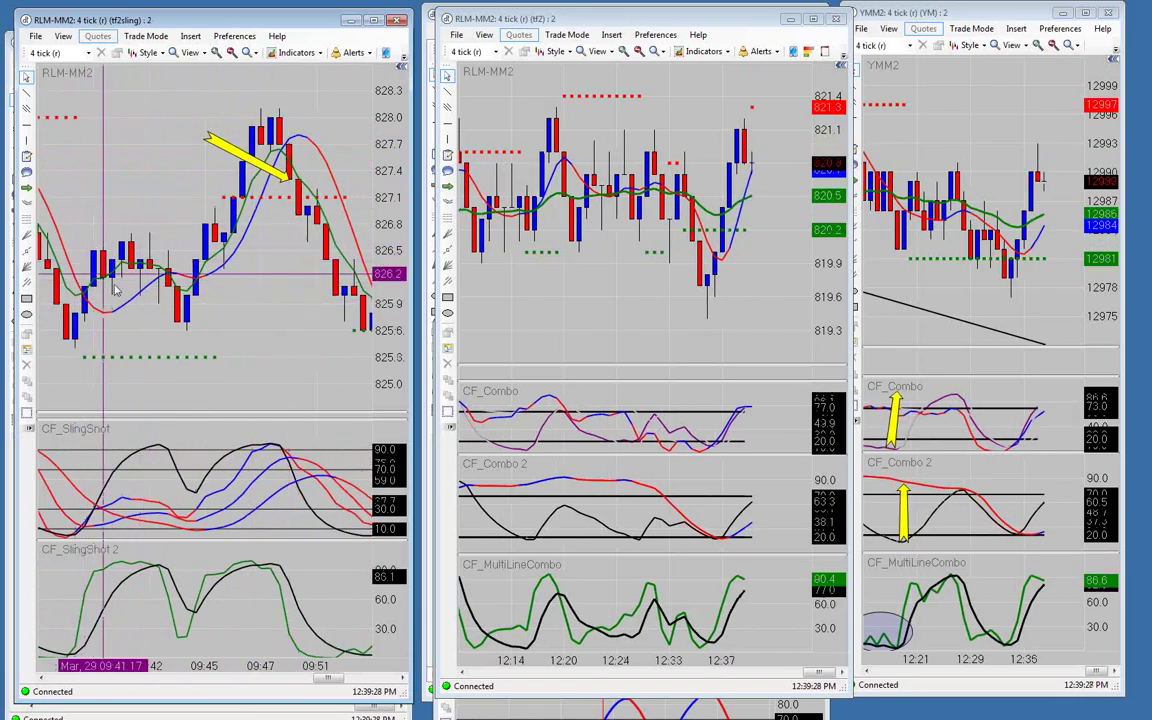
pyautogui.scroll(-4, 172, 165)
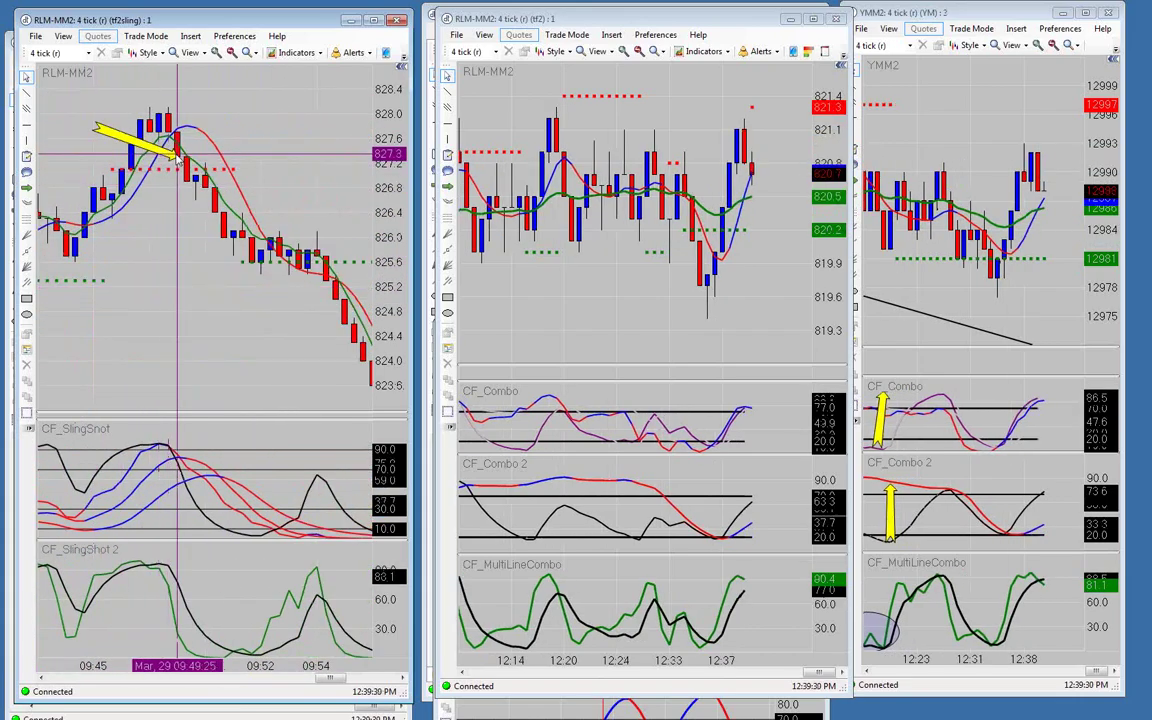
pyautogui.scroll(-3, 248, 268)
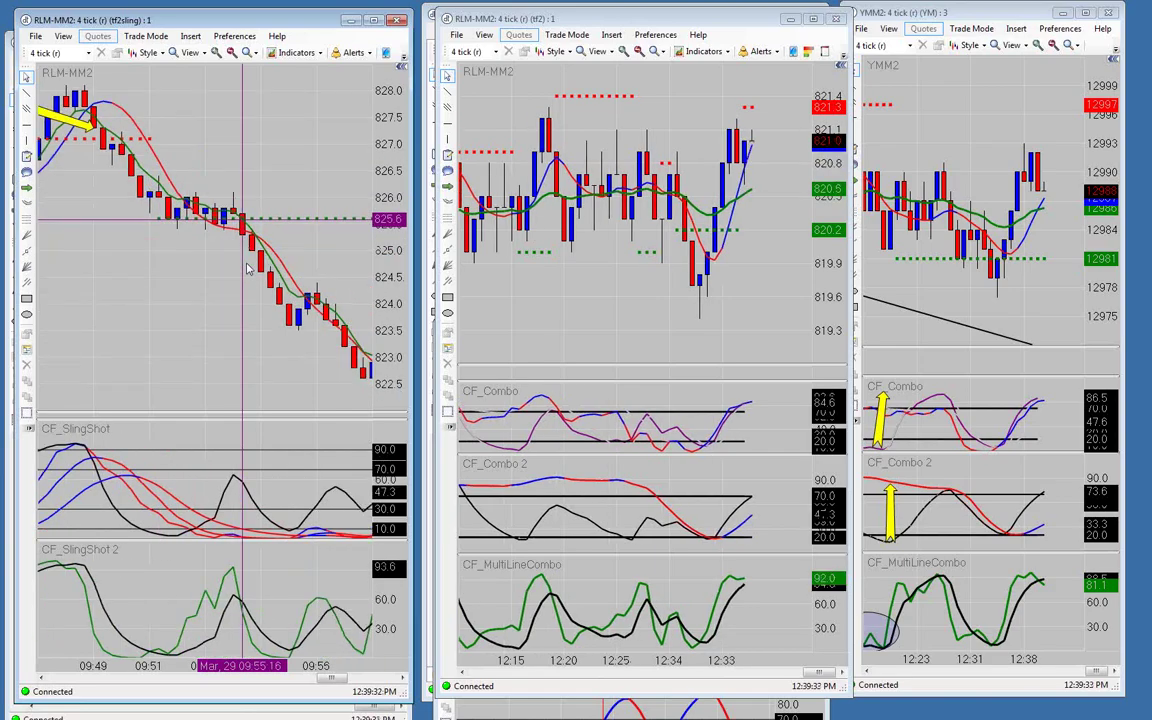
# Bring the RLM-MM2 tf2 chart to about 09:41 to 10:01 and compare its marked Combo signals with the tf2sling chart.
pyautogui.scroll(4, 590, 289)
pyautogui.scroll(5, 590, 289)
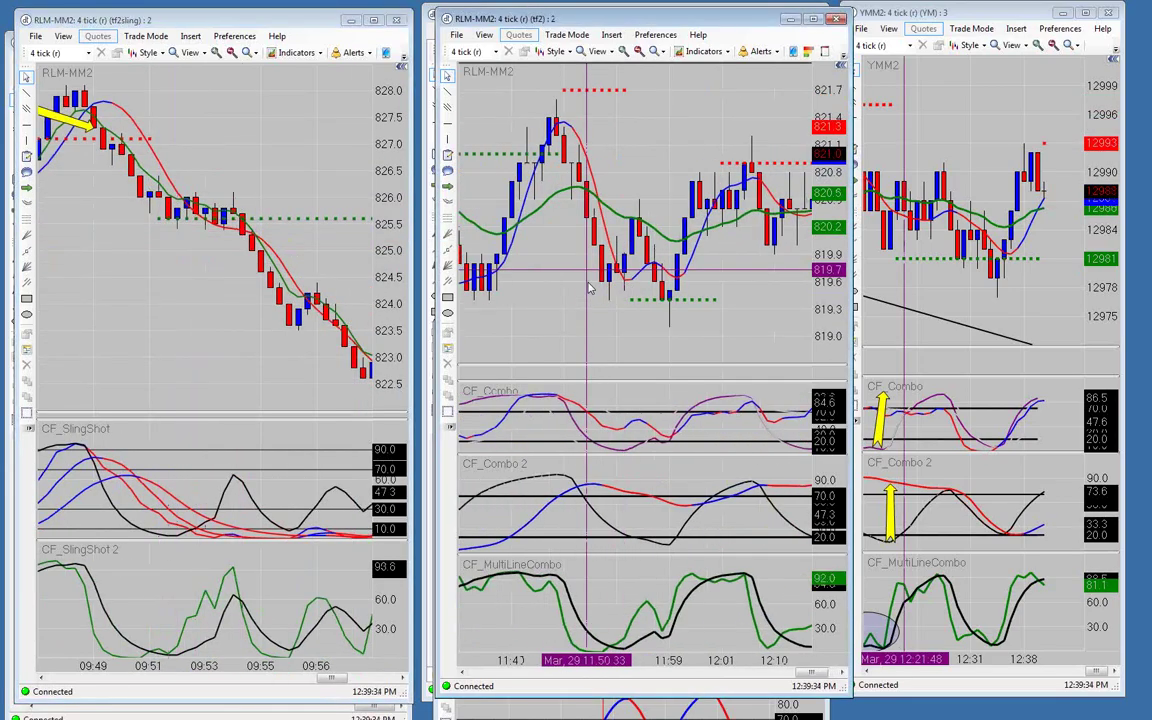
pyautogui.moveTo(814, 678); pyautogui.dragTo(773, 675)
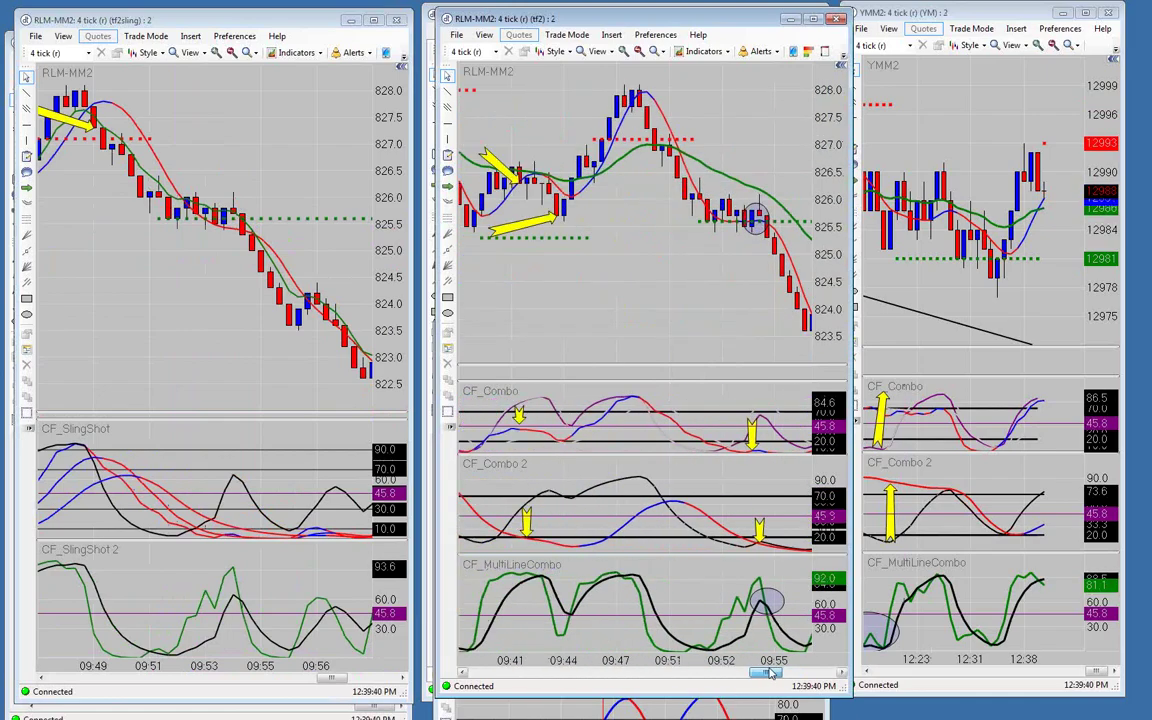
pyautogui.scroll(-10, 540, 305)
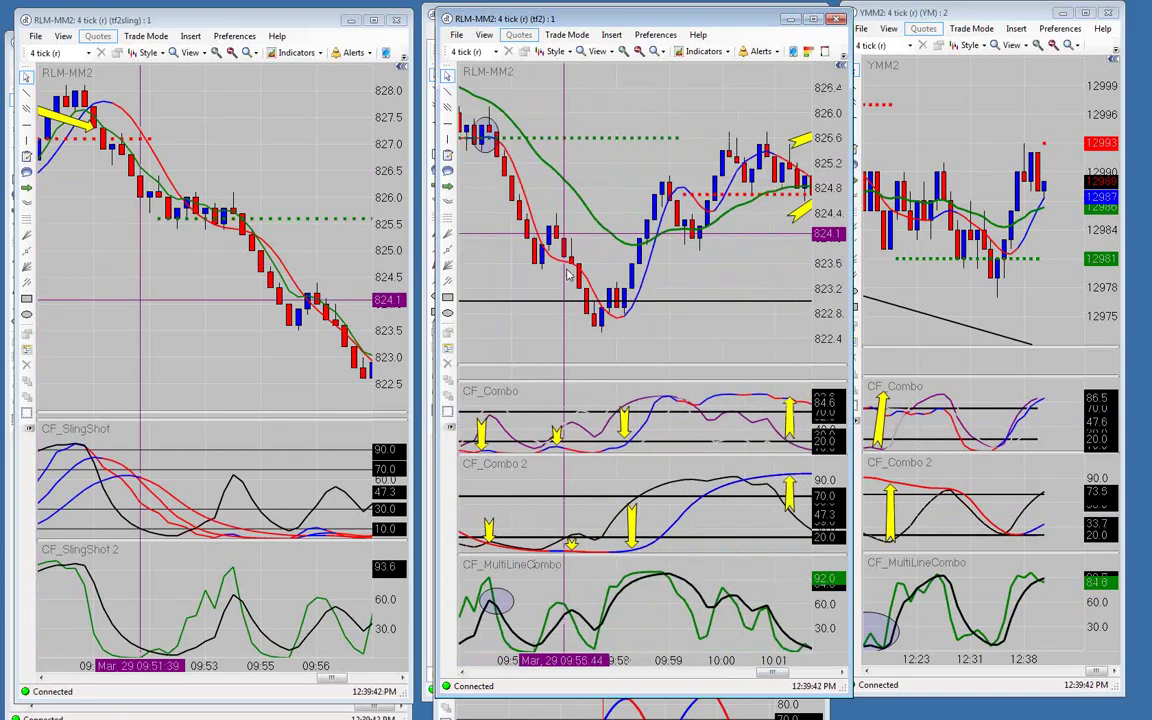
# Follow the RLM-MM2 tf2 chart from about 10:01 to 11:11, checking the arrow-marked setups against the Combo panes.
pyautogui.scroll(-5, 662, 113)
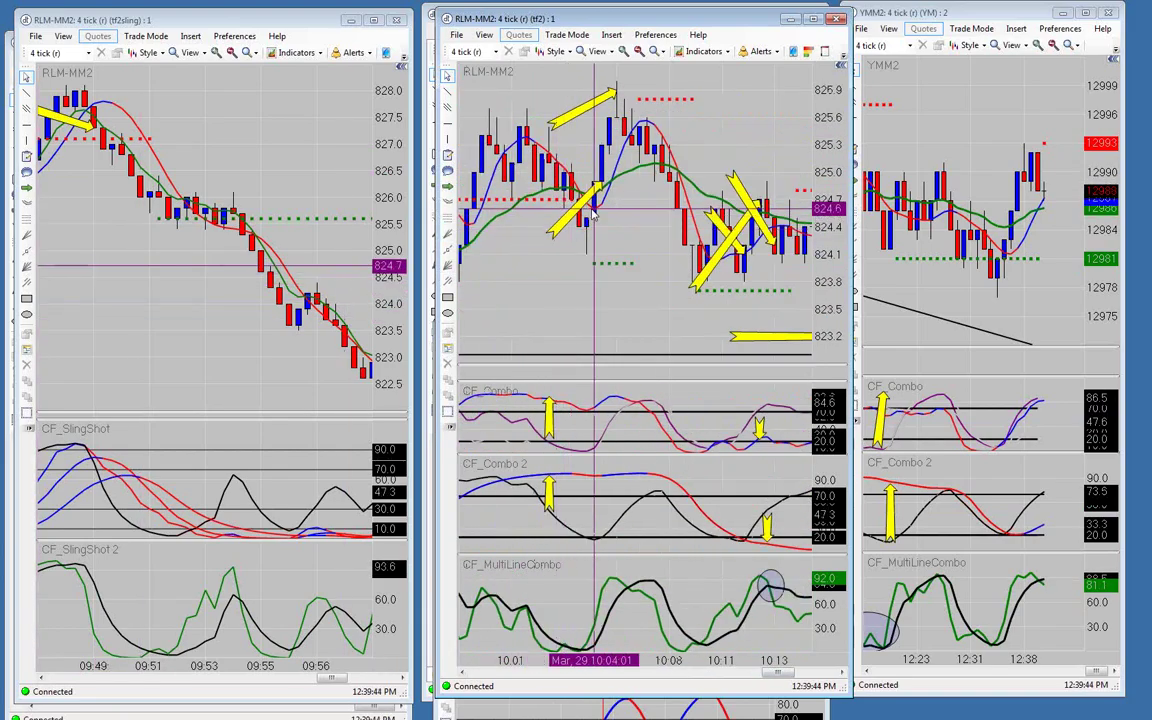
pyautogui.scroll(-3, 612, 95)
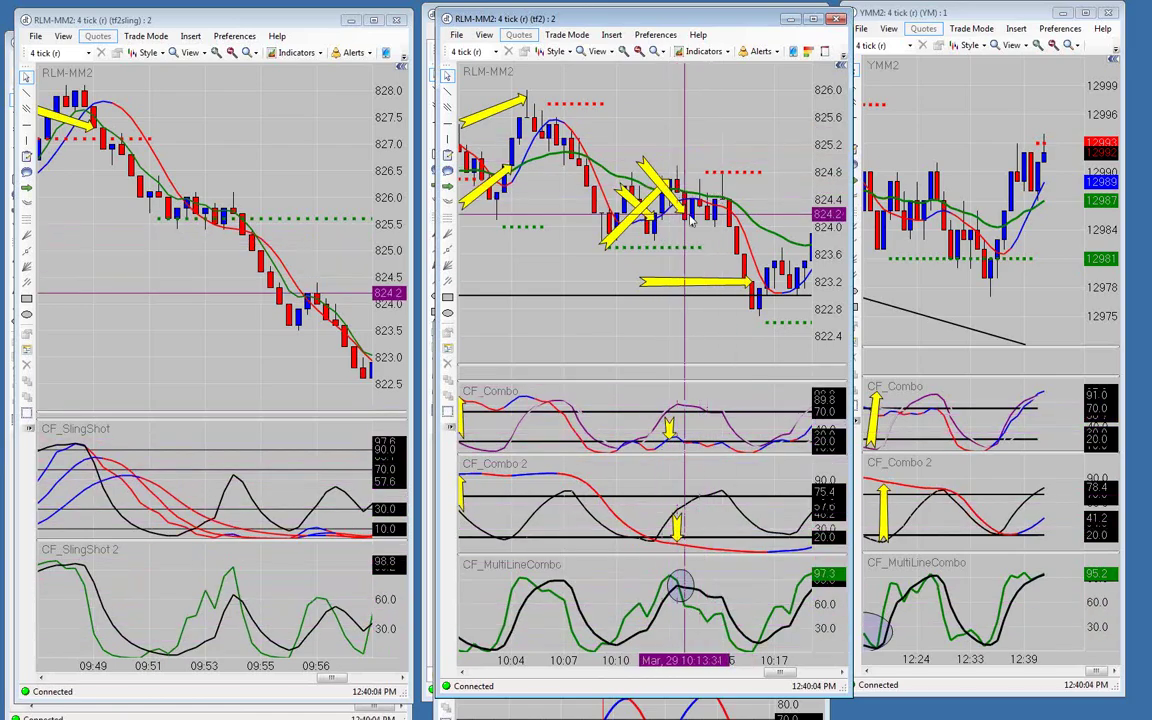
pyautogui.scroll(-10, 596, 258)
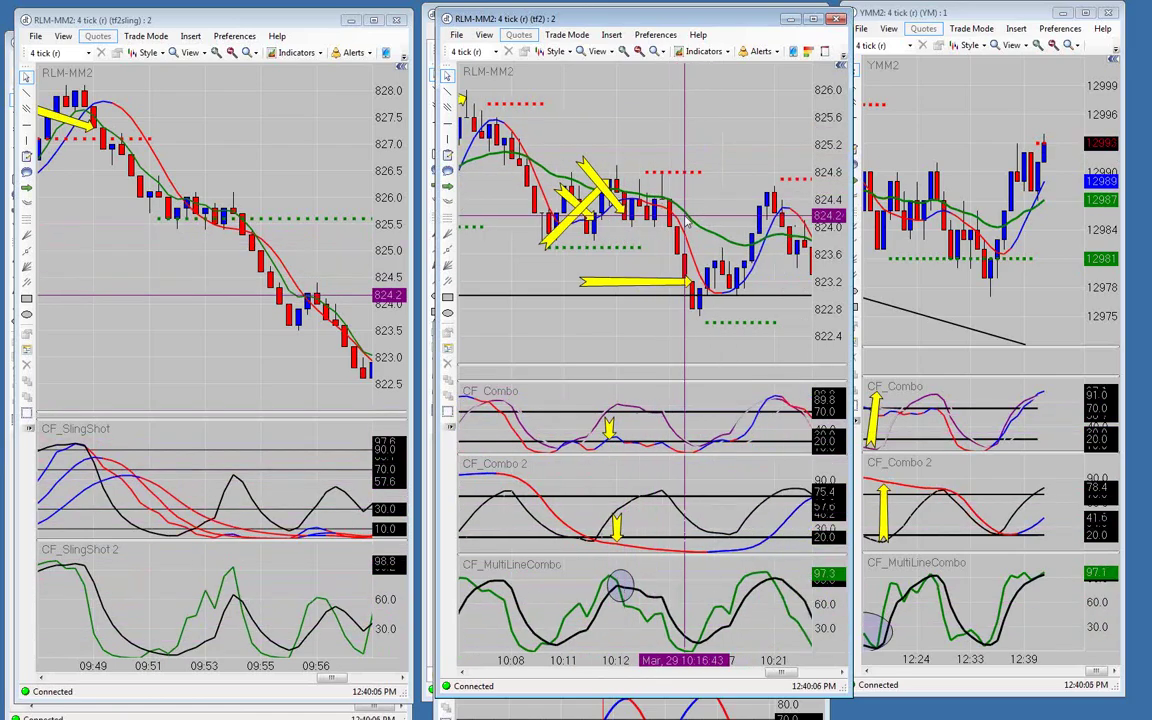
pyautogui.scroll(-6, 596, 258)
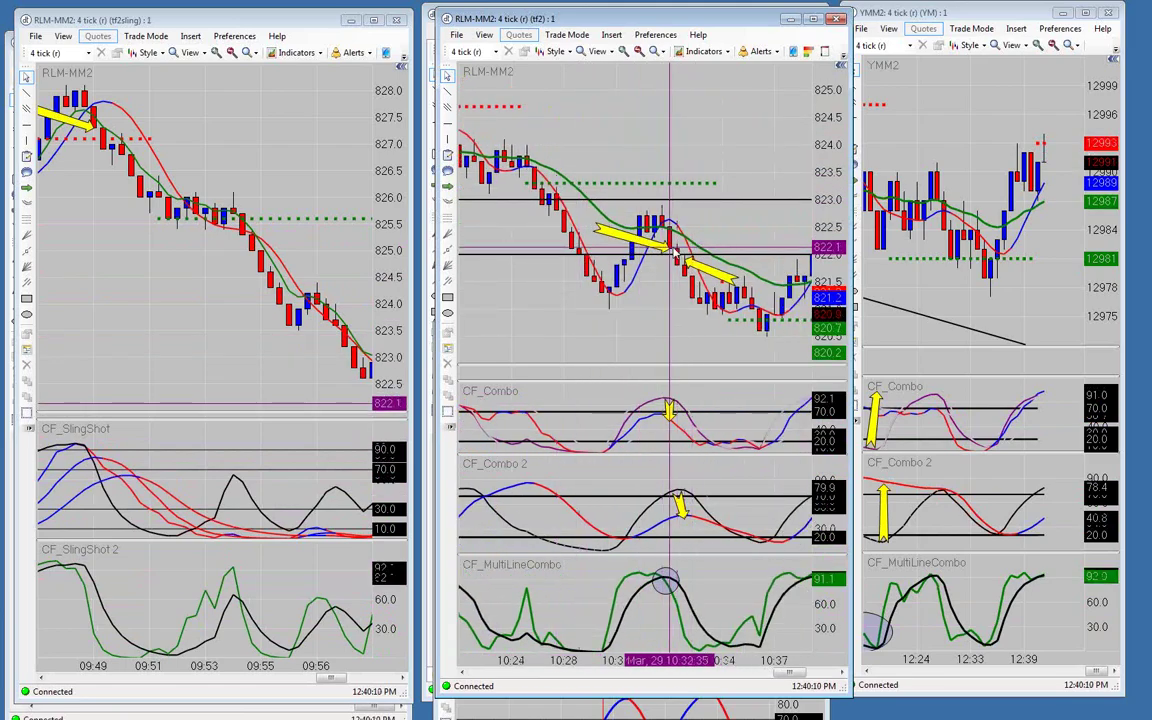
pyautogui.scroll(-2, 675, 252)
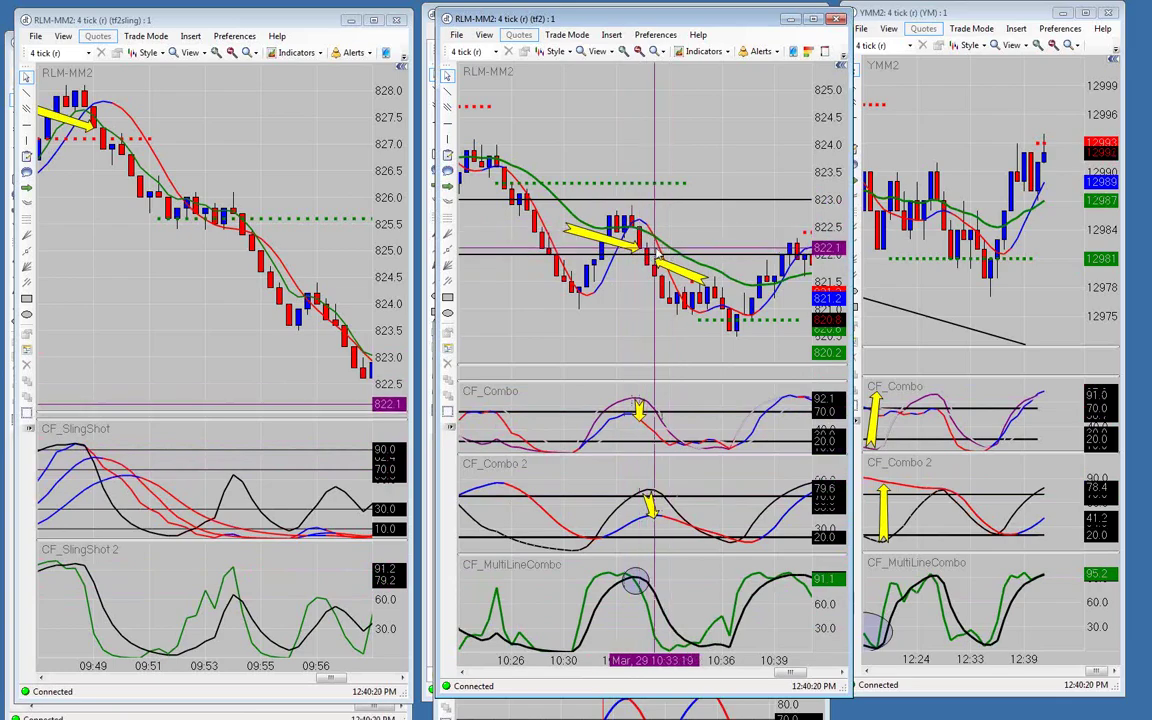
pyautogui.moveTo(657, 256); pyautogui.dragTo(597, 234)
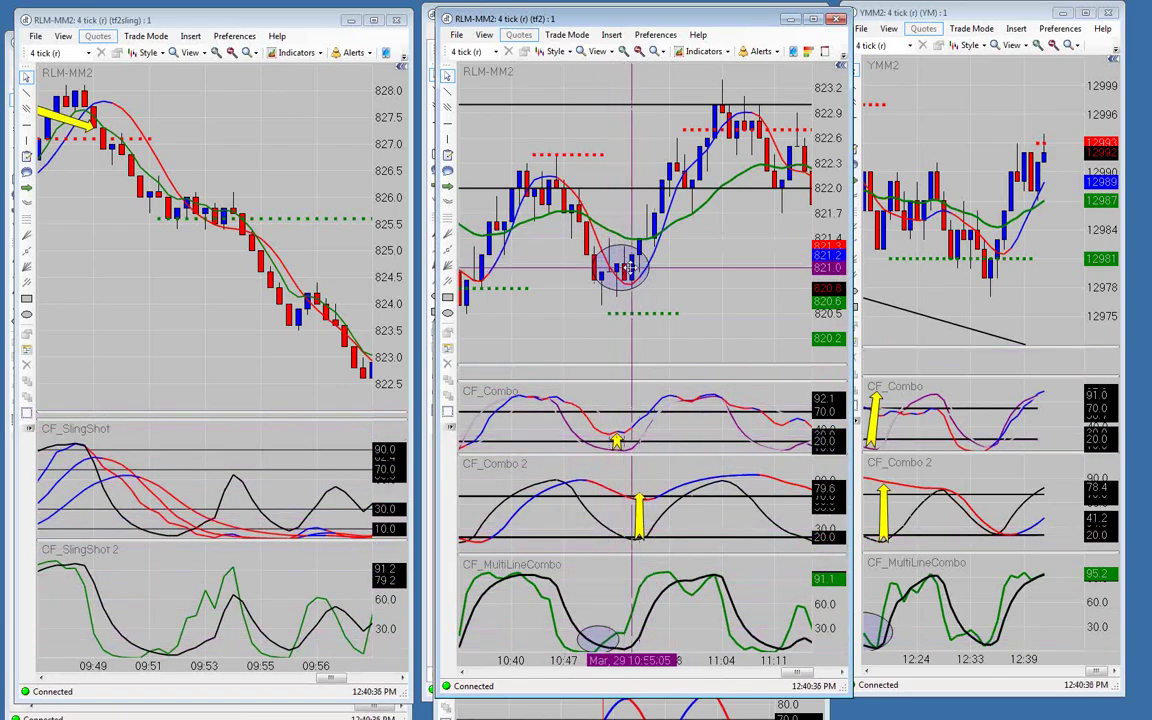
# Examine the tf2 chart from about 11:04 to 12:00, including the orange-arrow setup near 11:20 and its Combo lines.
pyautogui.scroll(-6, 629, 268)
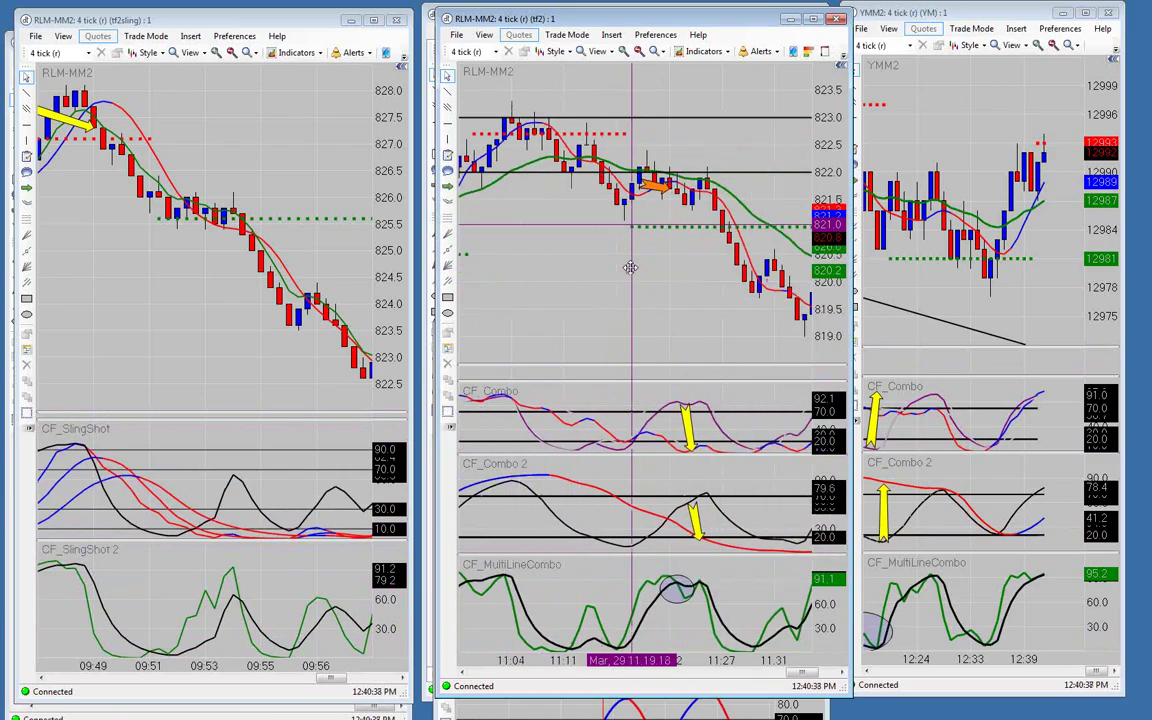
pyautogui.scroll(-2, 629, 268)
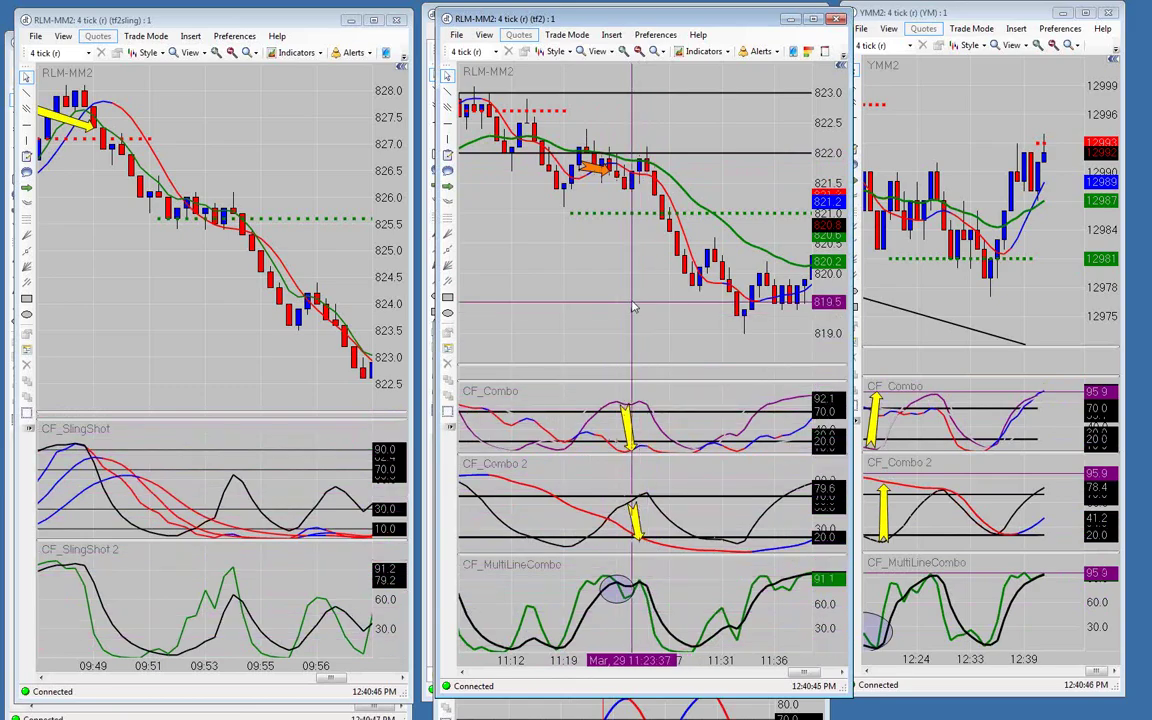
pyautogui.scroll(-10, 632, 307)
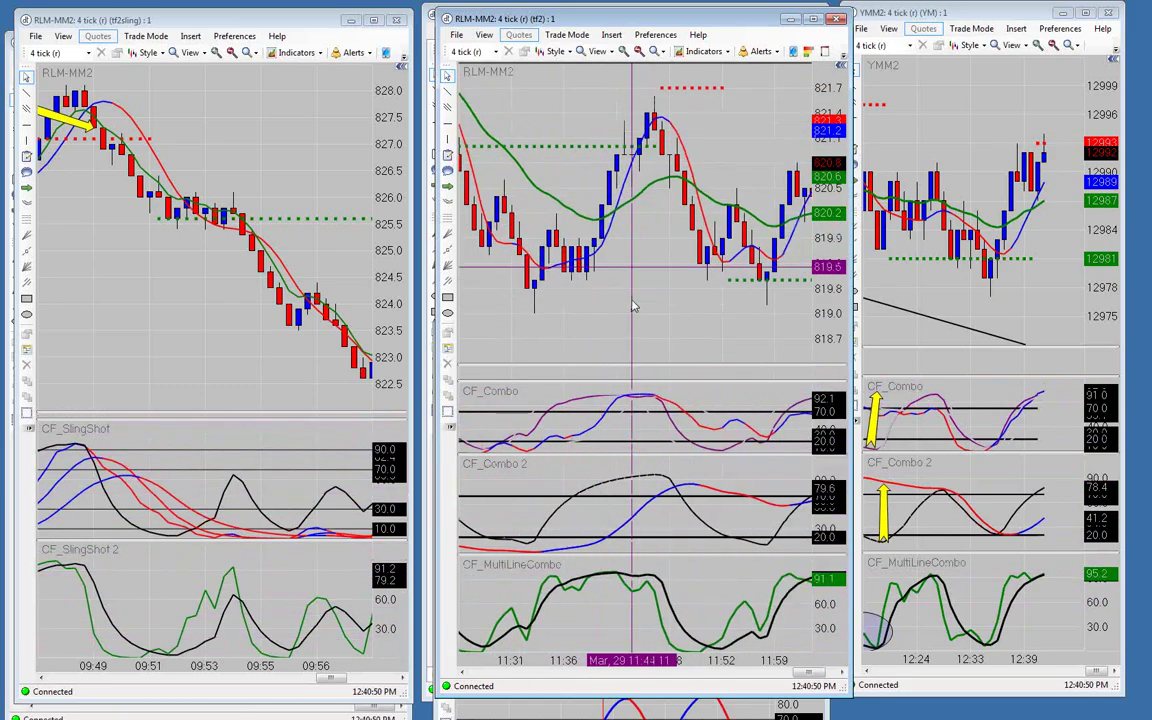
pyautogui.scroll(-2, 632, 307)
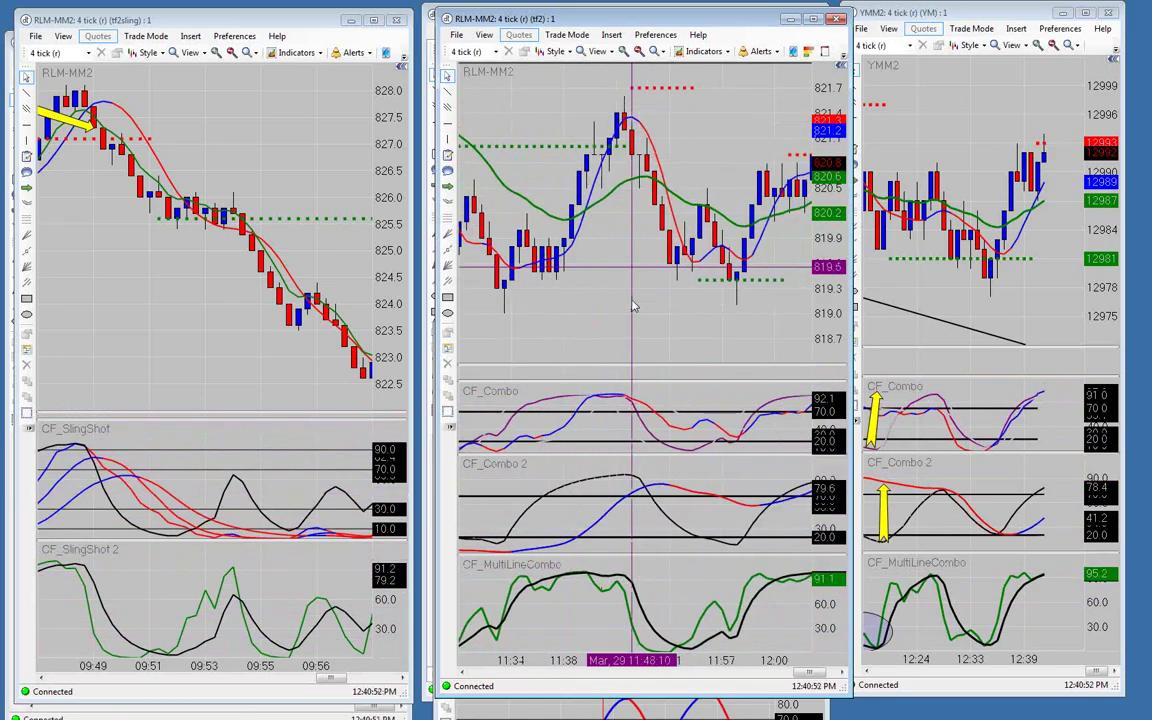
pyautogui.scroll(-4, 632, 307)
# Recheck the tf2 chart's marked pullbacks around 10:33, 10:55 and 11:20 against the later price swings up to about 12:01.
pyautogui.scroll(15, 632, 307)
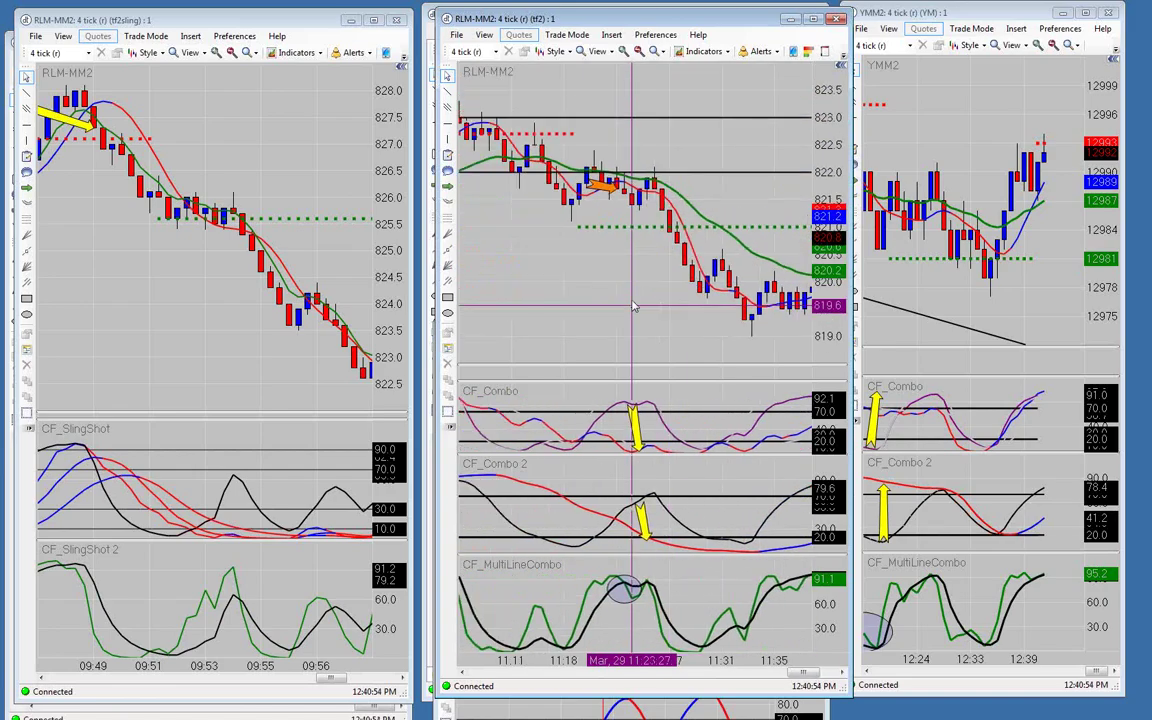
pyautogui.scroll(8, 649, 250)
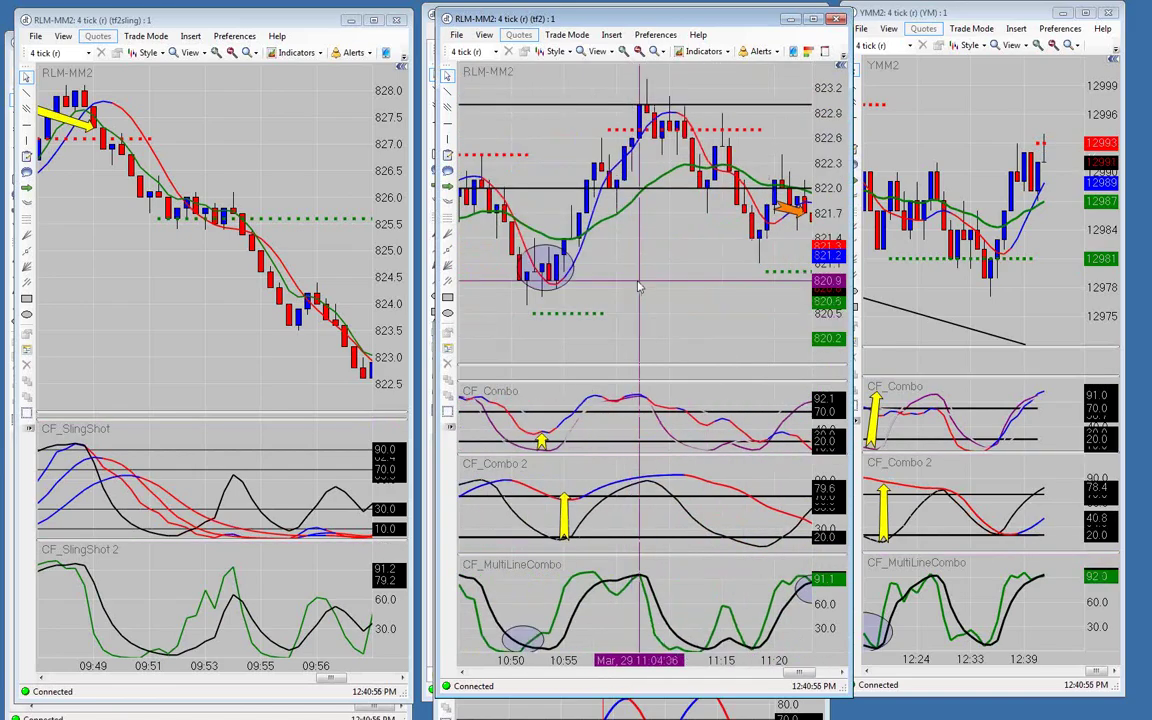
pyautogui.scroll(6, 628, 284)
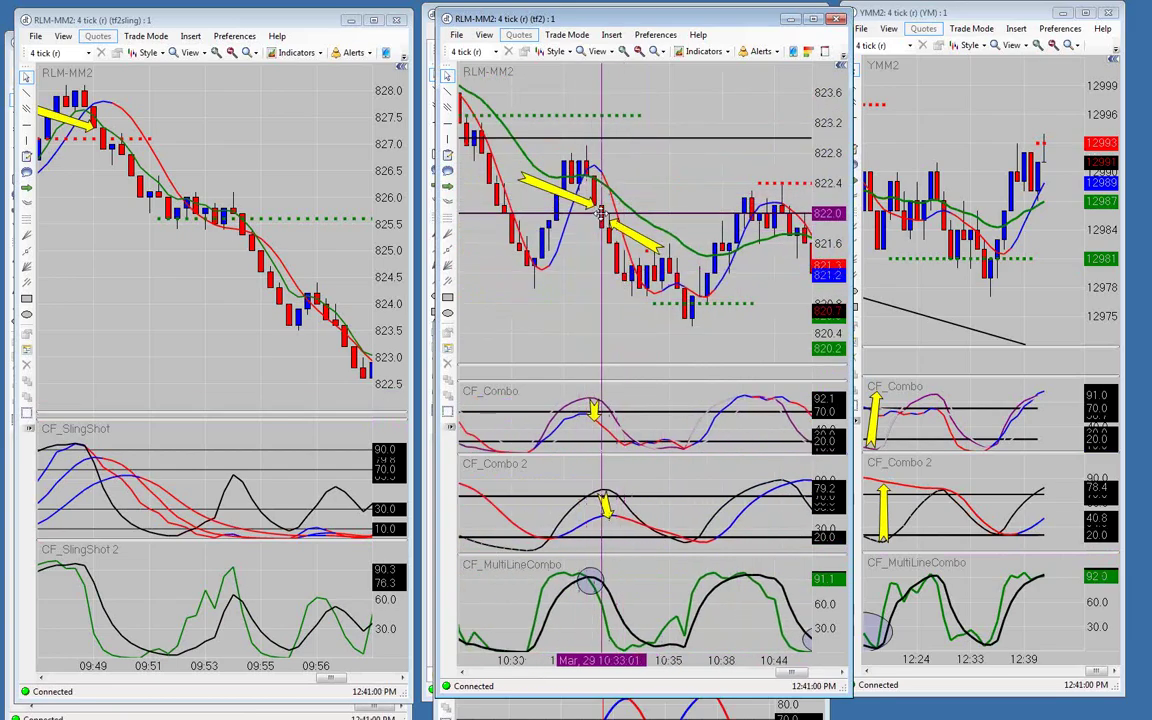
pyautogui.scroll(-10, 603, 213)
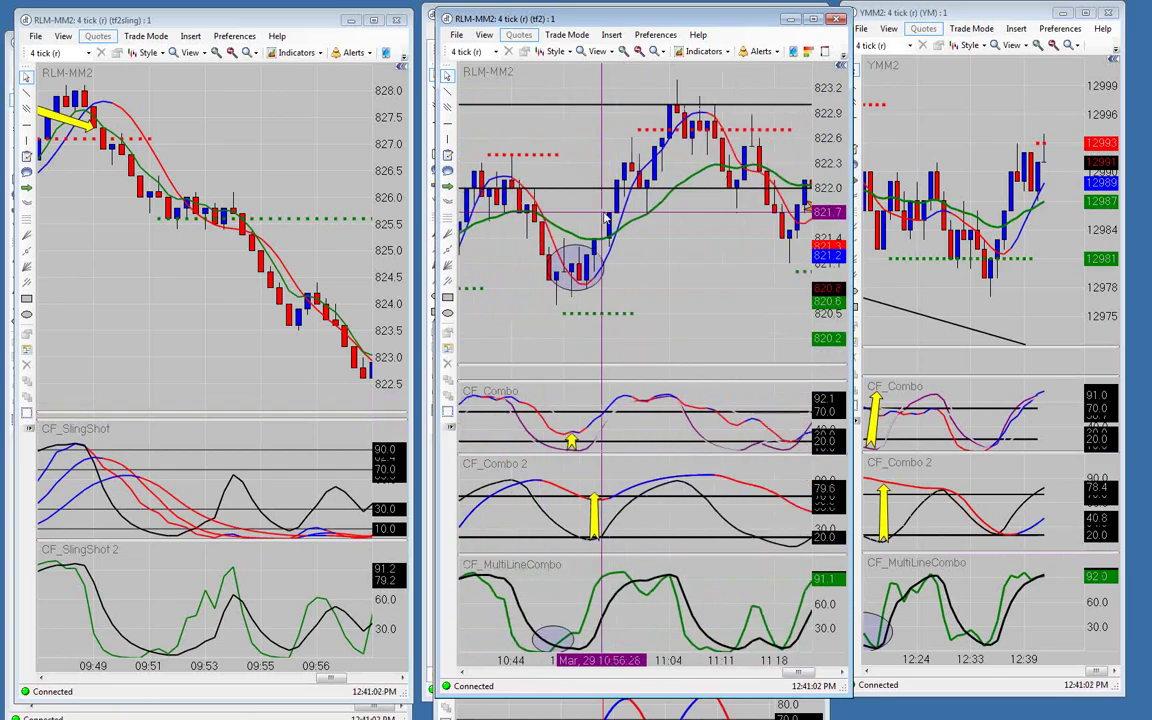
pyautogui.scroll(-10, 603, 219)
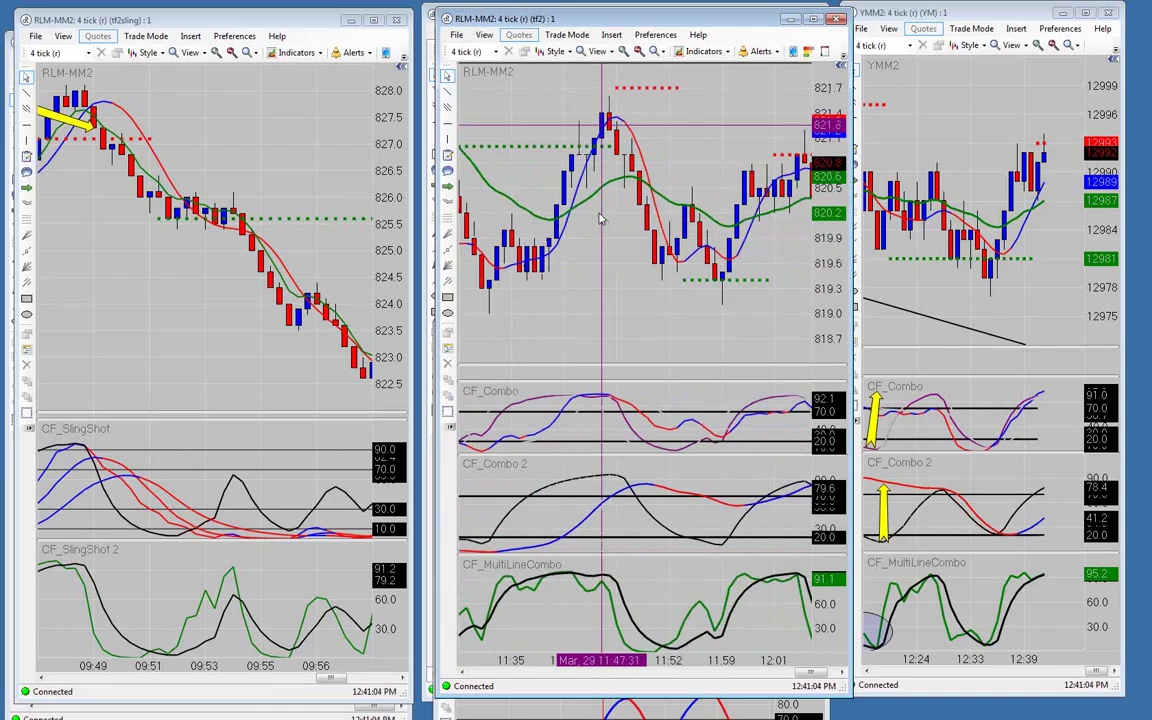
# Trace the tf2 chart back from about 11:31 to 10:08, examining the circled reversal near 10:55 and the earlier arrow-marked setups.
pyautogui.scroll(10, 697, 222)
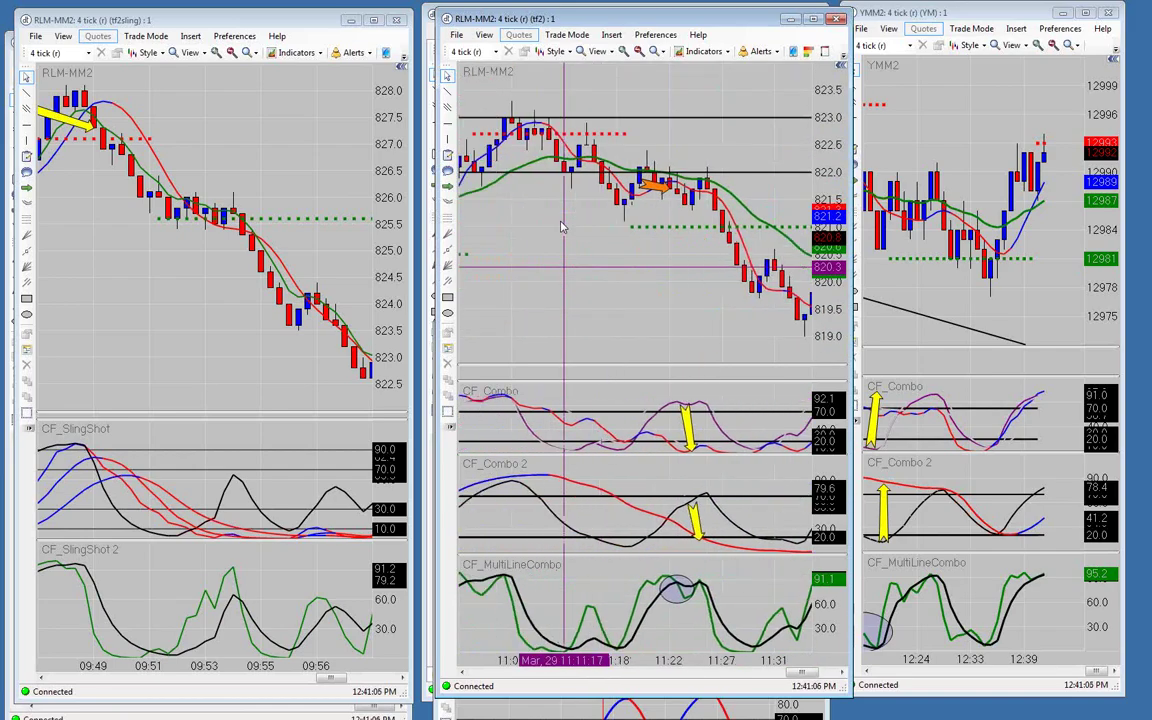
pyautogui.scroll(5, 596, 227)
pyautogui.scroll(5, 604, 227)
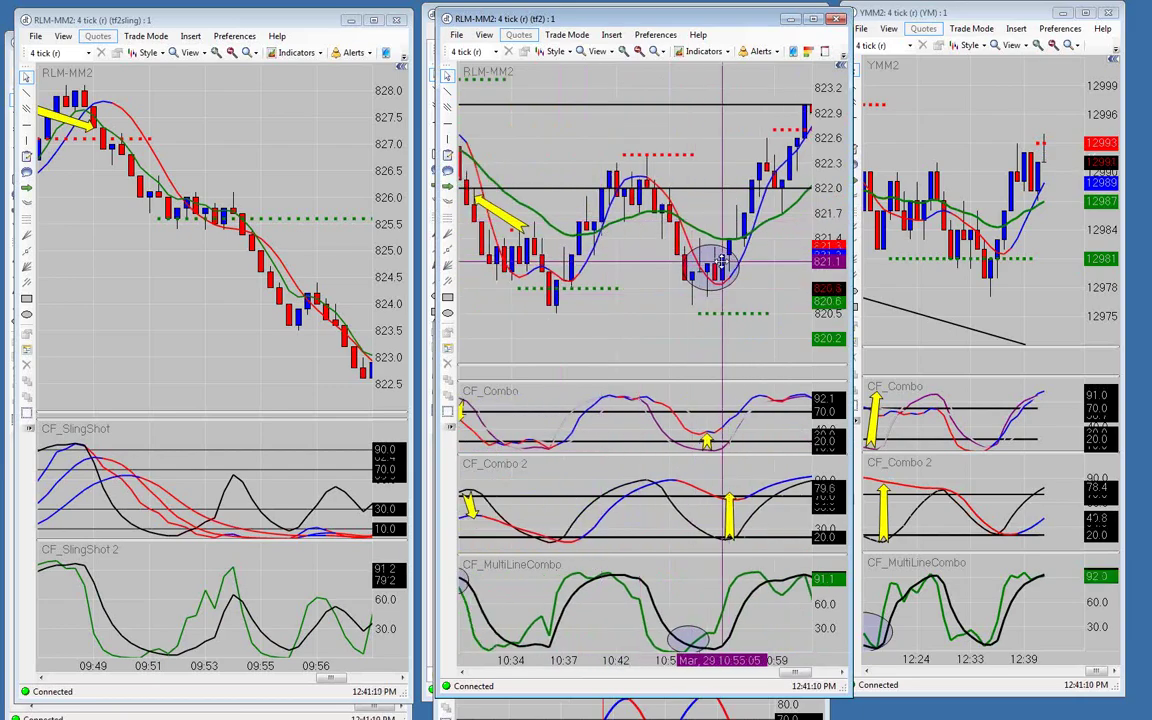
pyautogui.scroll(-3, 721, 262)
pyautogui.scroll(8, 656, 258)
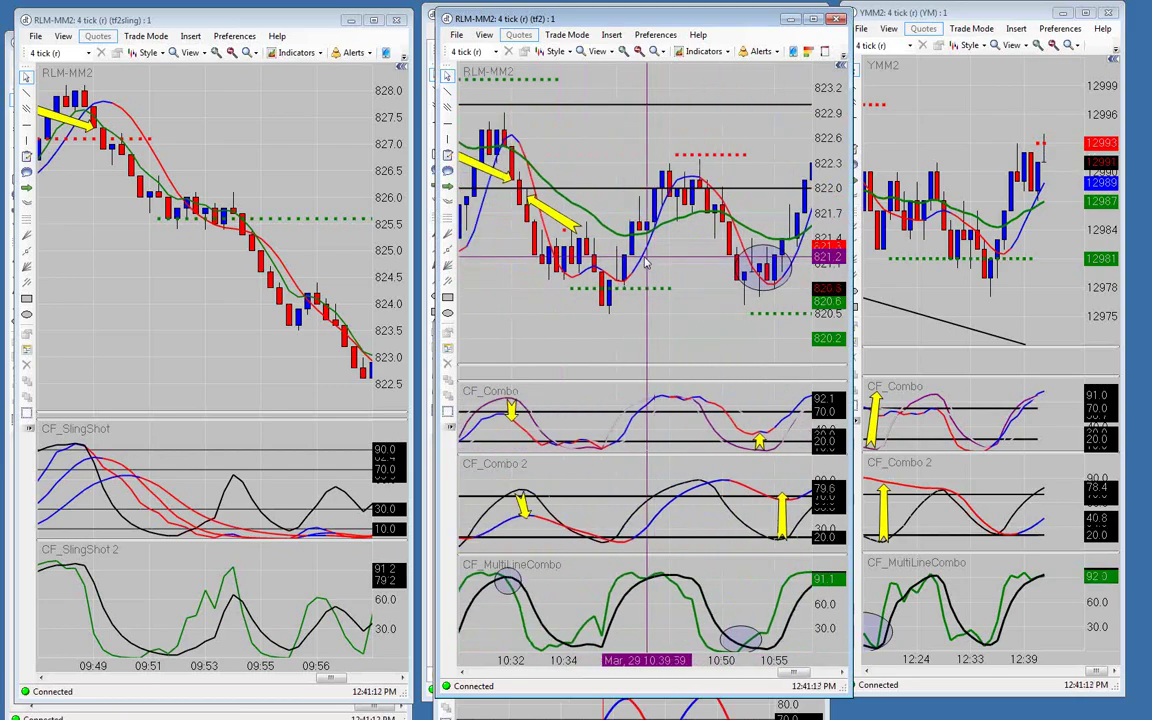
pyautogui.scroll(2, 597, 258)
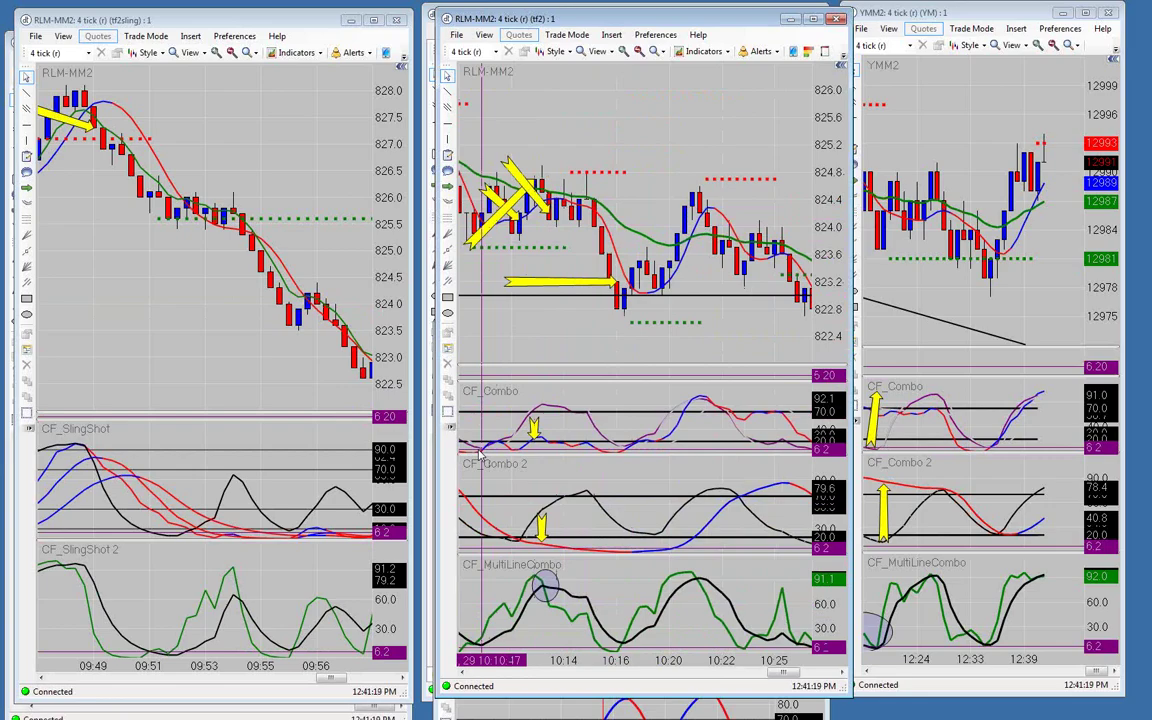
pyautogui.scroll(3, 596, 321)
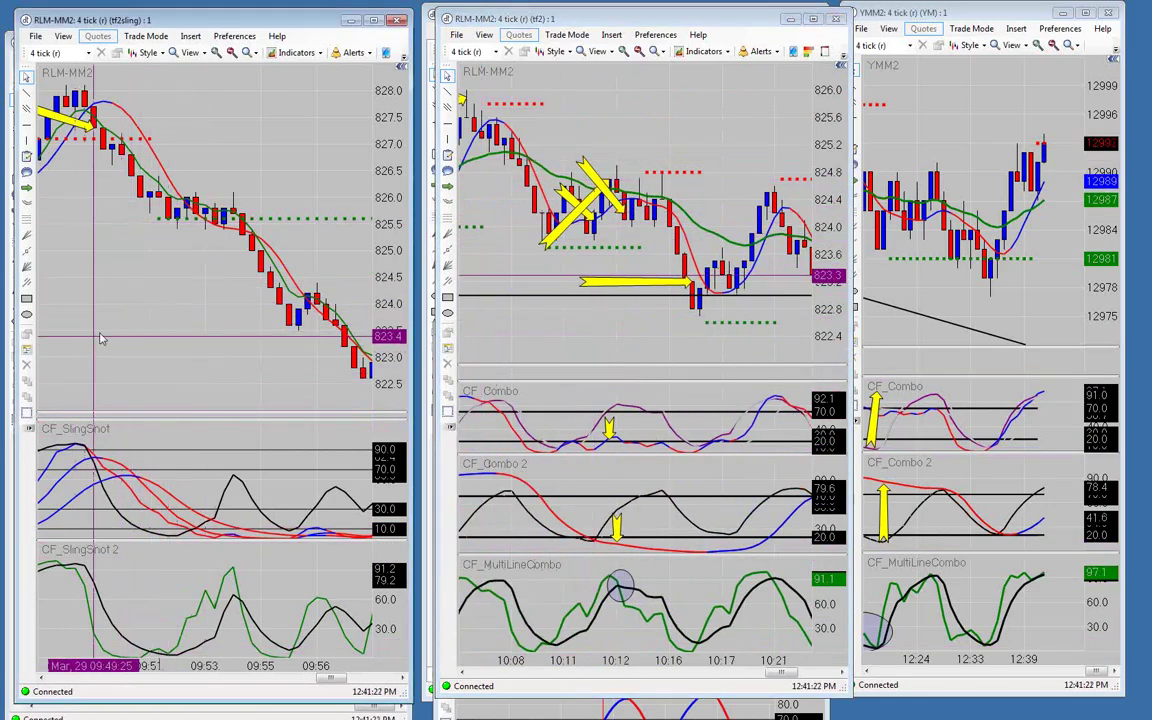
# Bring the tf2sling and tf2 charts to the same stretch from about 09:52 to 09:58 and compare their signals.
pyautogui.scroll(-3, 146, 287)
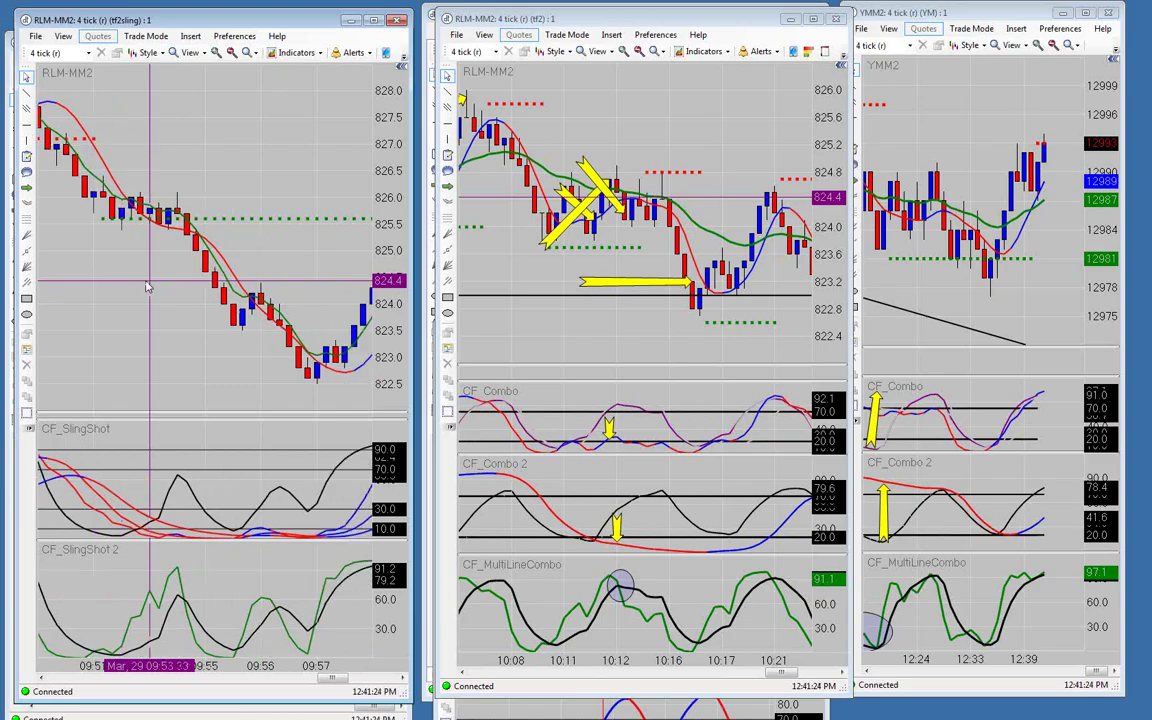
pyautogui.scroll(-2, 146, 287)
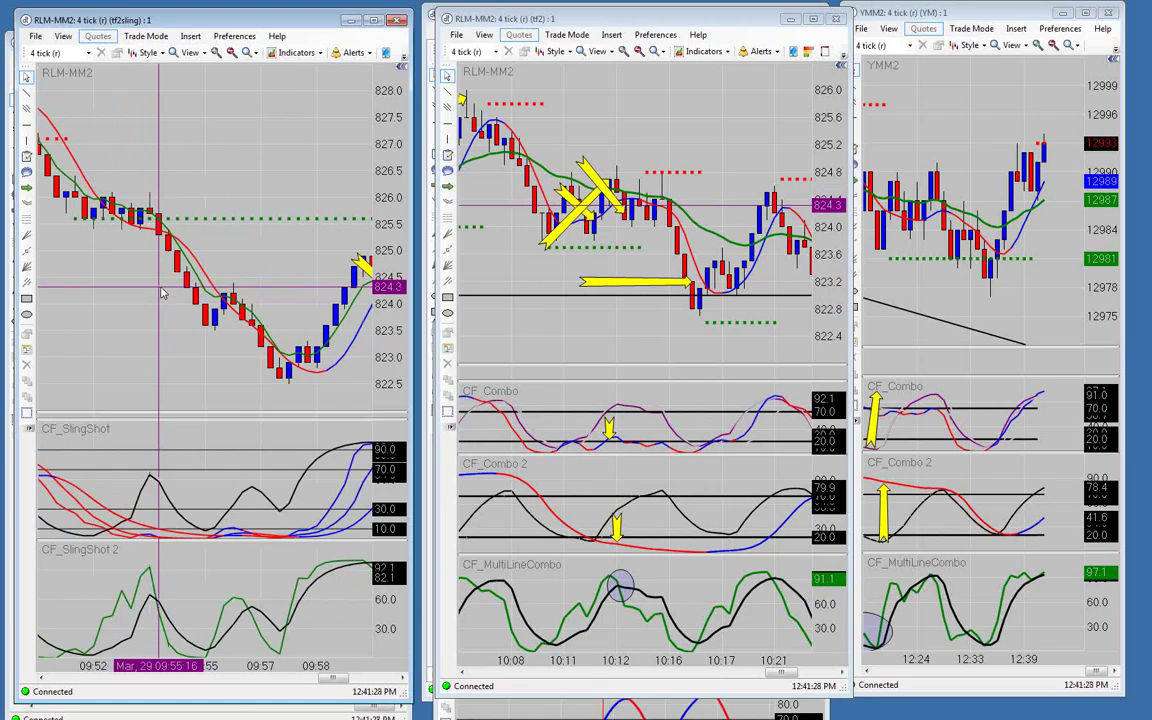
pyautogui.scroll(10, 617, 400)
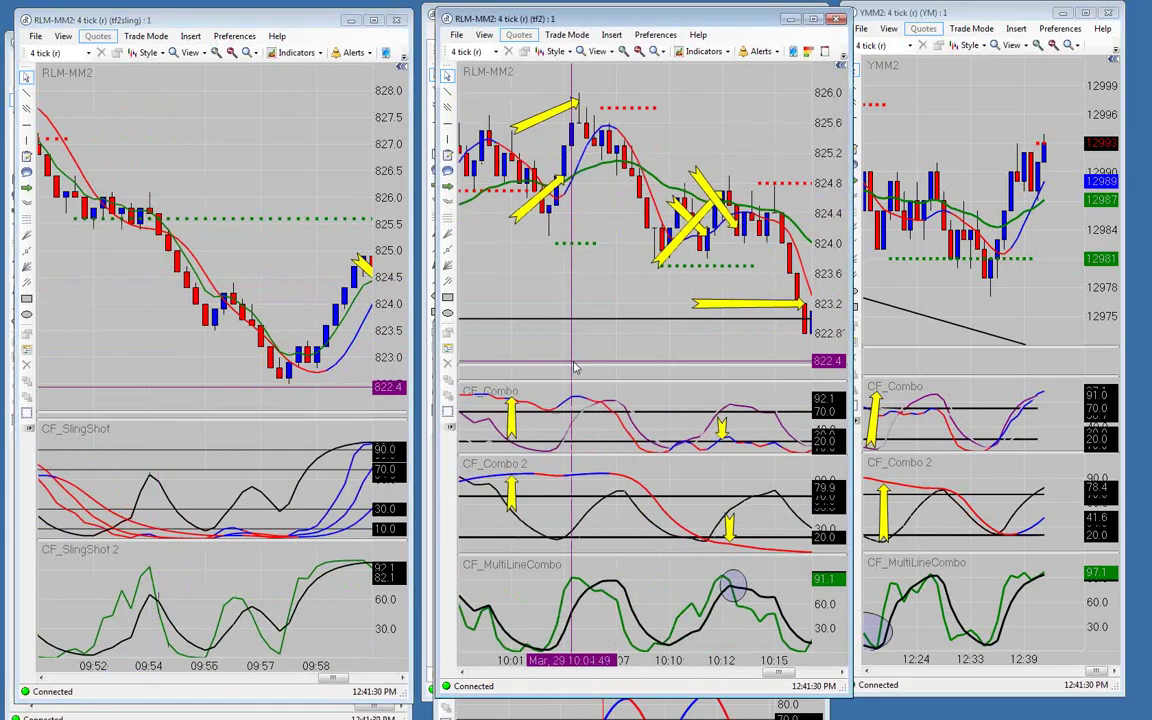
pyautogui.scroll(2, 575, 368)
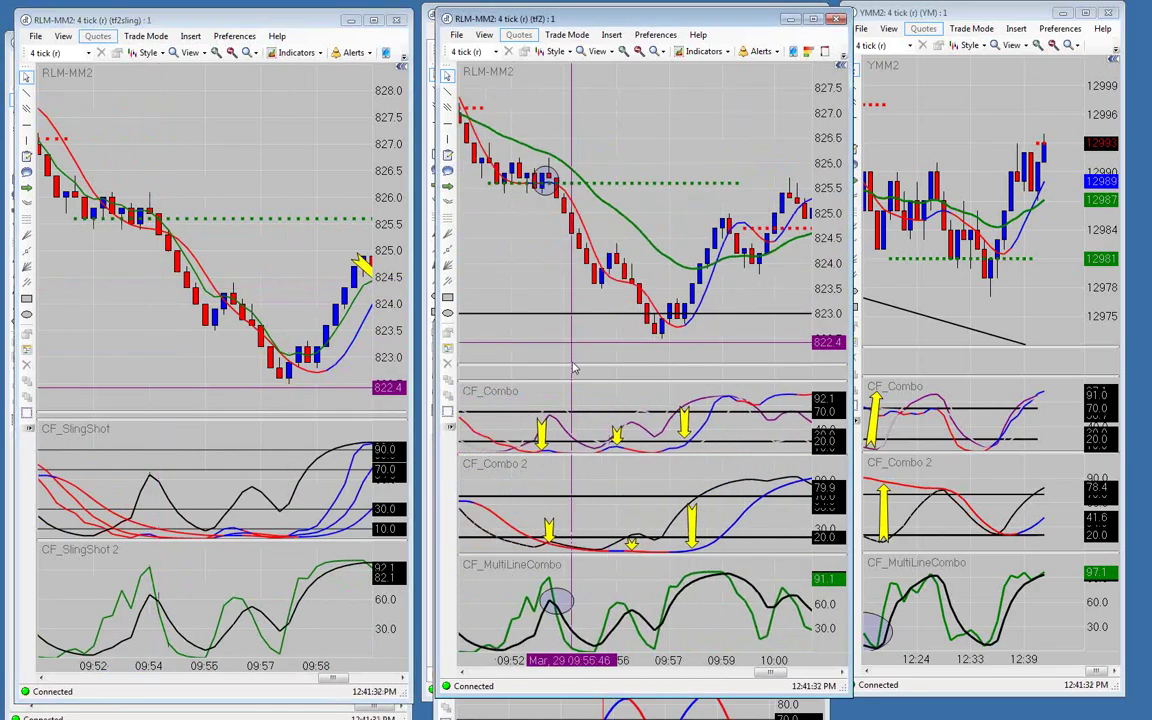
pyautogui.scroll(1, 565, 338)
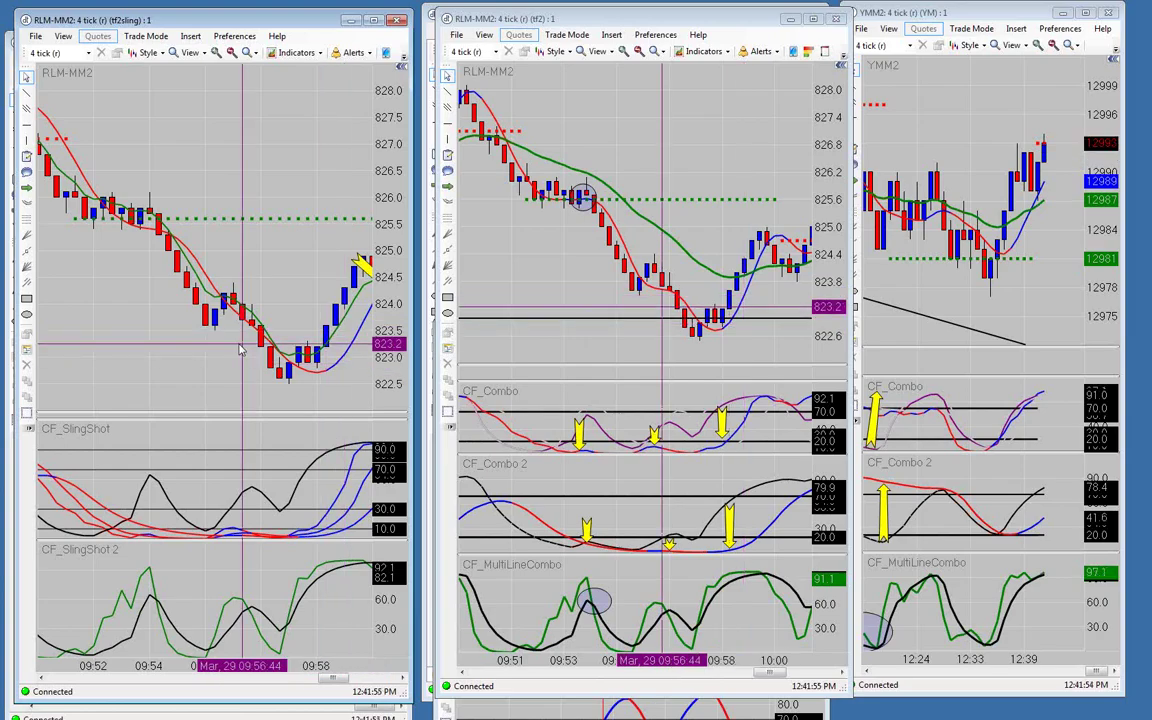
# Compare the tf2sling and tf2 charts from about 09:55 to 10:09, checking the marked pullback near 09:59 against SlingShot and Combo.
pyautogui.scroll(-6, 240, 350)
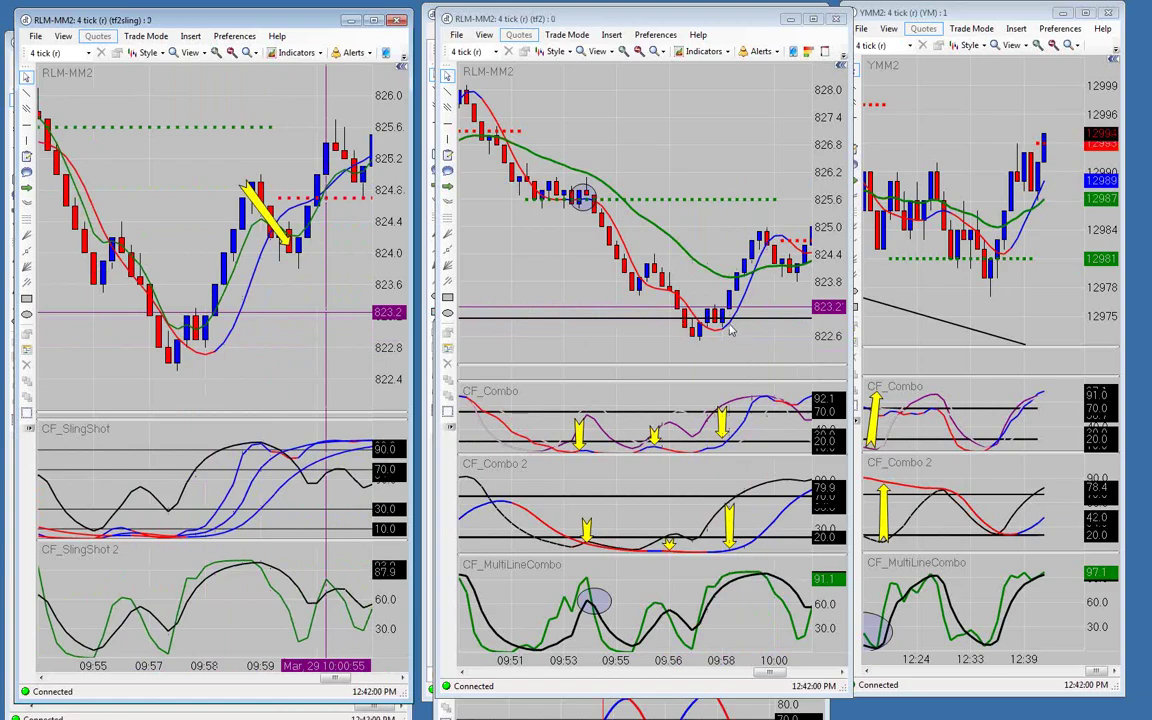
pyautogui.scroll(-3, 700, 410)
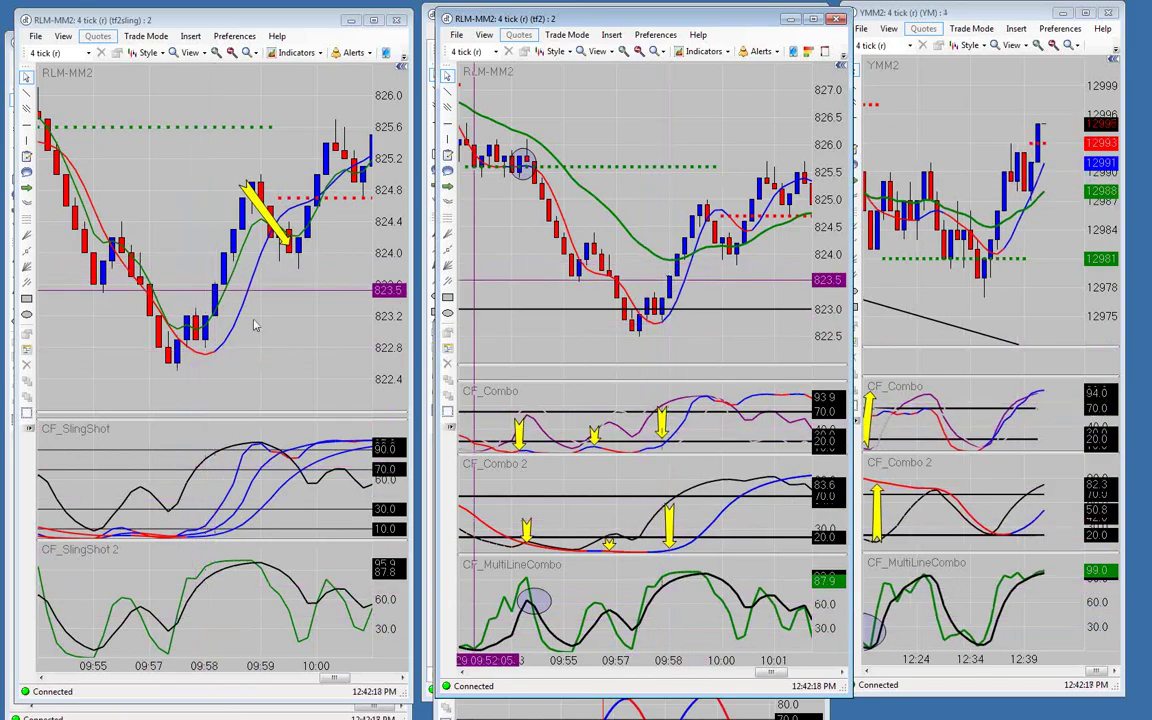
pyautogui.click(285, 331)
pyautogui.scroll(-5, 285, 331)
pyautogui.scroll(-3, 285, 331)
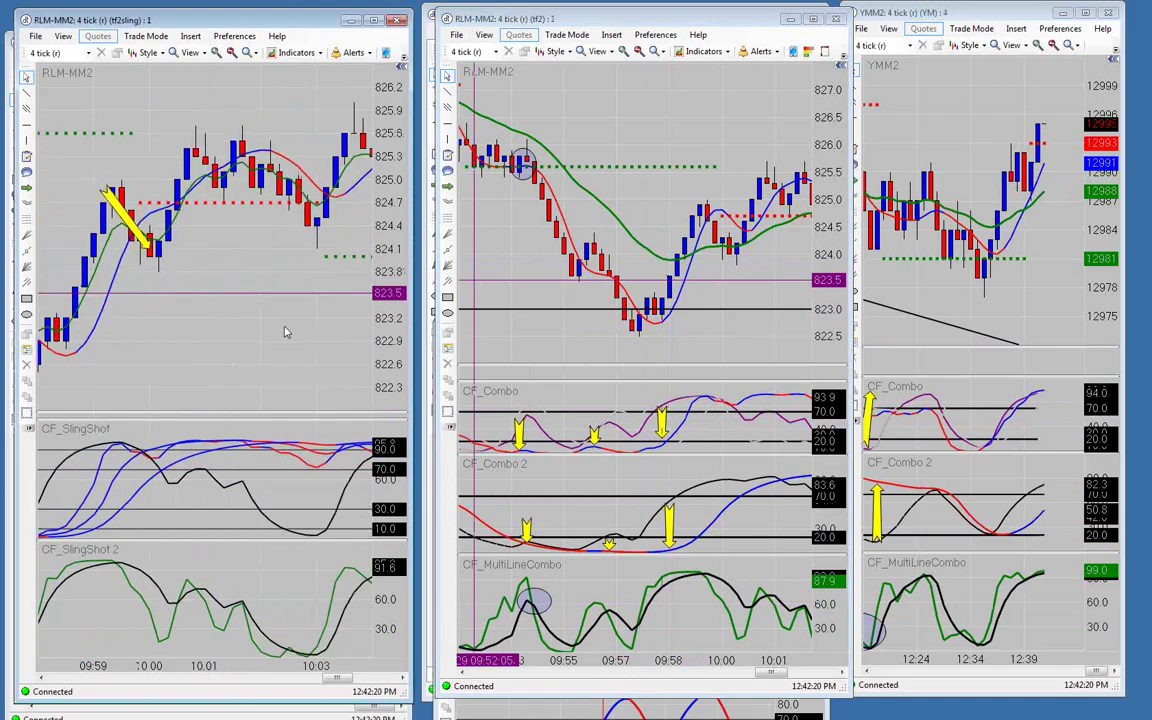
pyautogui.scroll(-2, 285, 331)
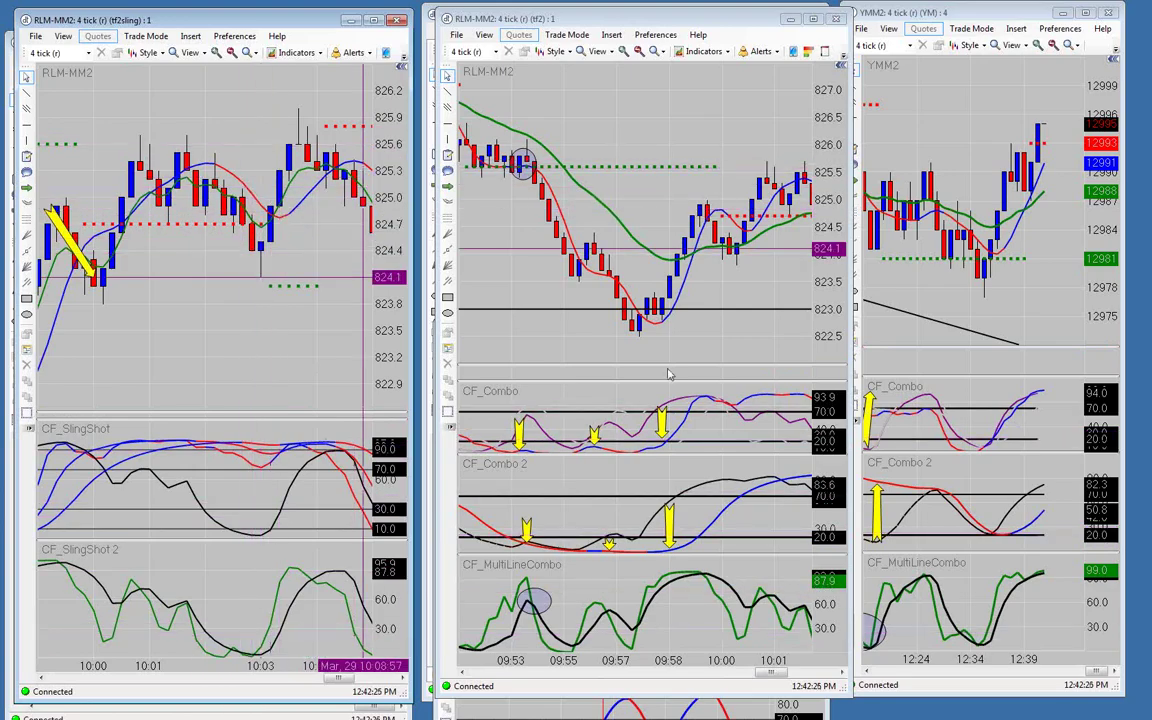
pyautogui.scroll(-5, 740, 344)
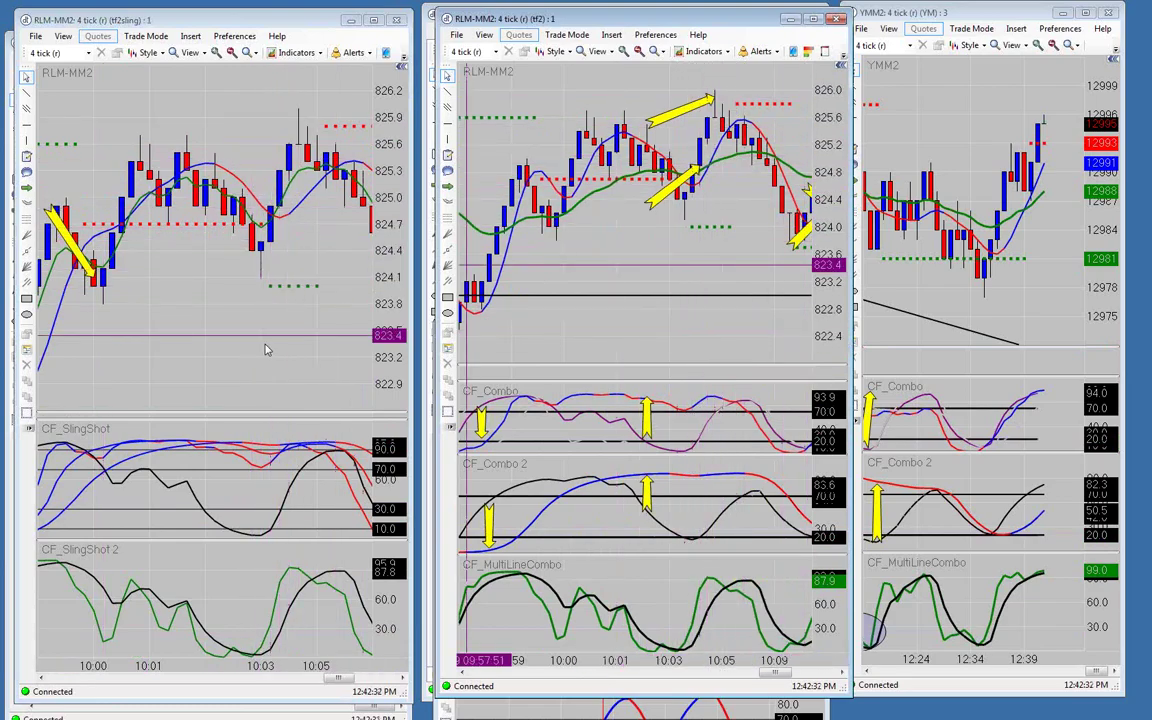
# Follow the tf2sling chart from about 10:05 to 10:44, checking its arrow-marked setups against the SlingShot panes.
pyautogui.scroll(-8, 265, 350)
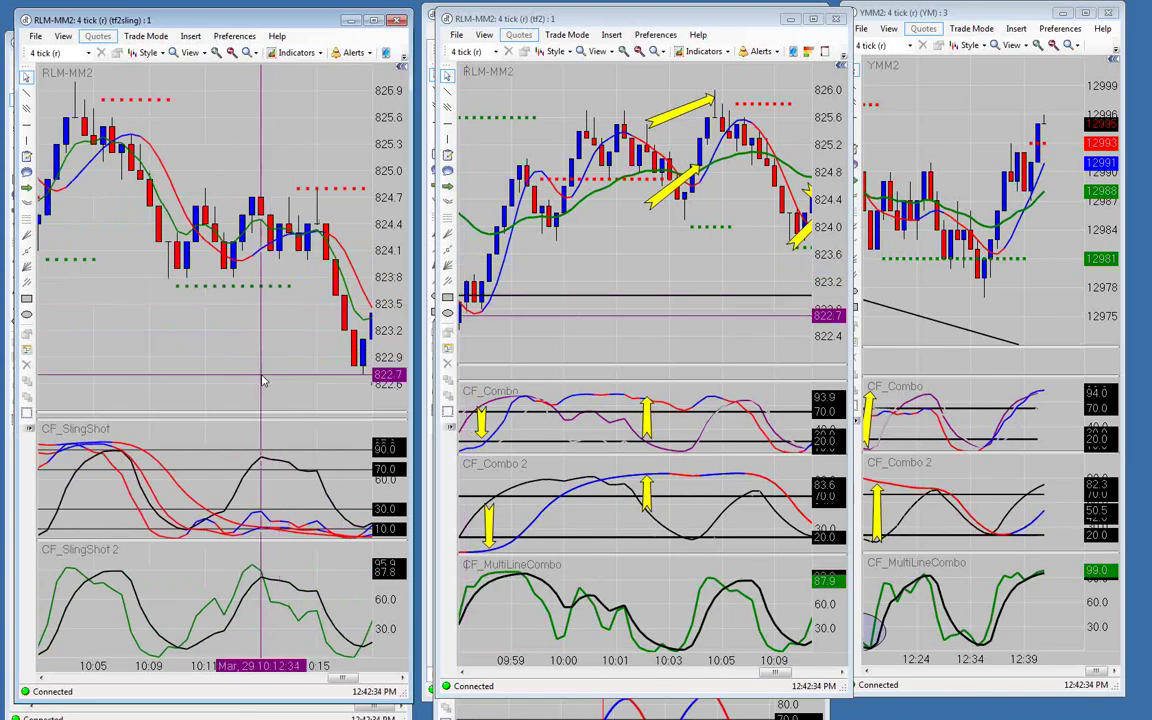
pyautogui.scroll(-4, 265, 370)
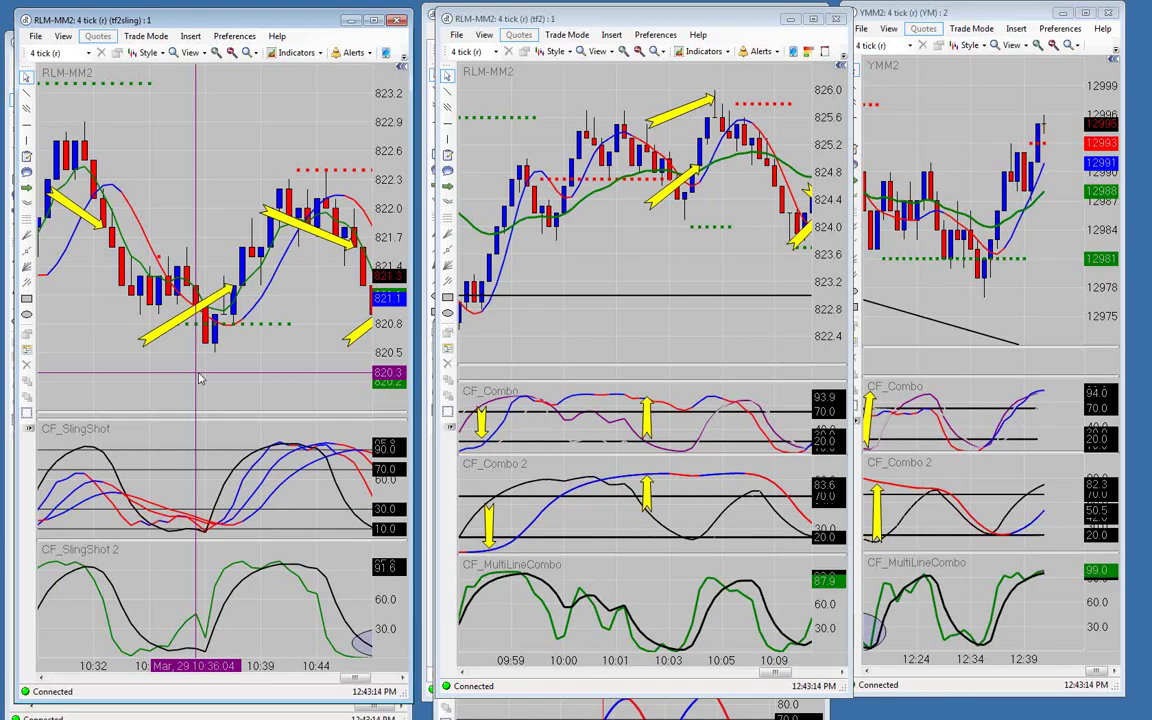
pyautogui.scroll(-5, 262, 313)
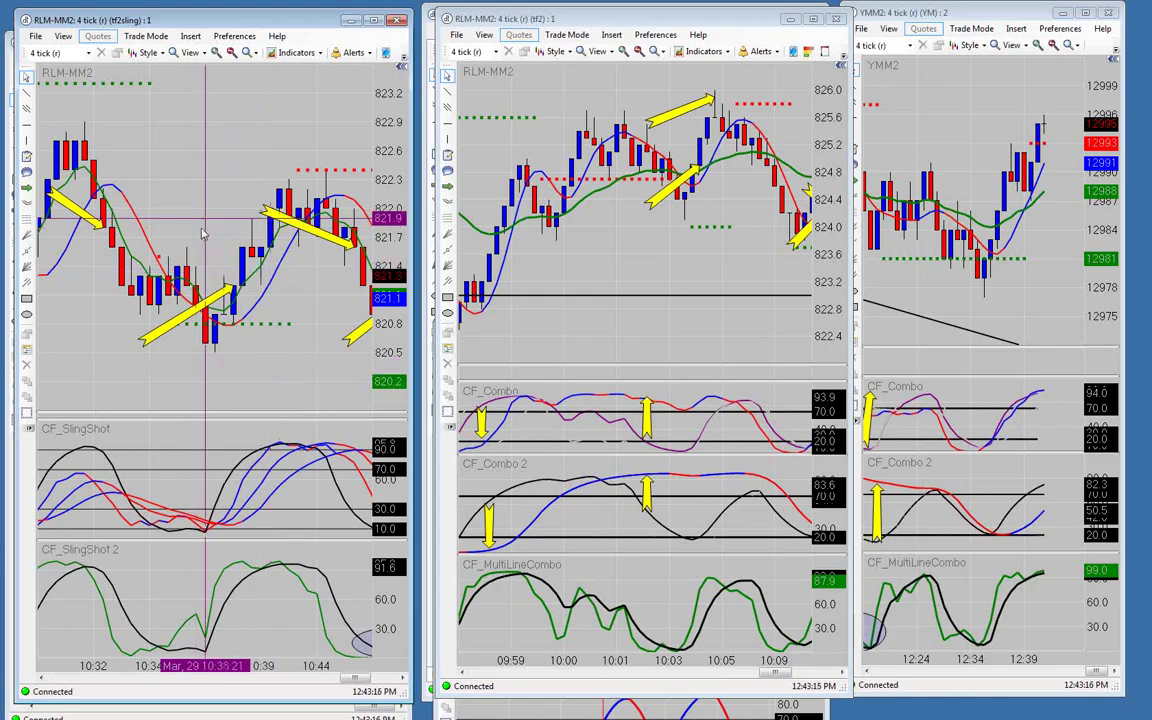